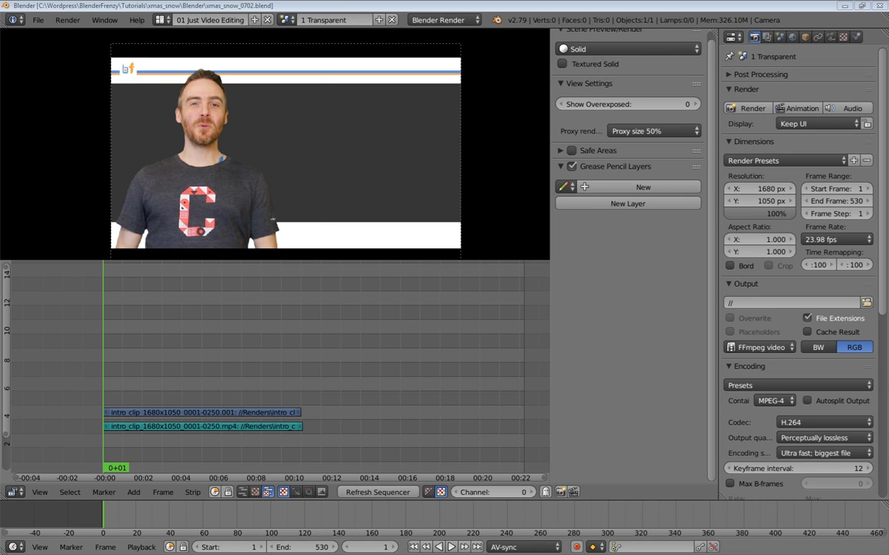
- Play back the intro clip from the start, then again from an earlier frame
{"action": "key", "text": "alt+a"}
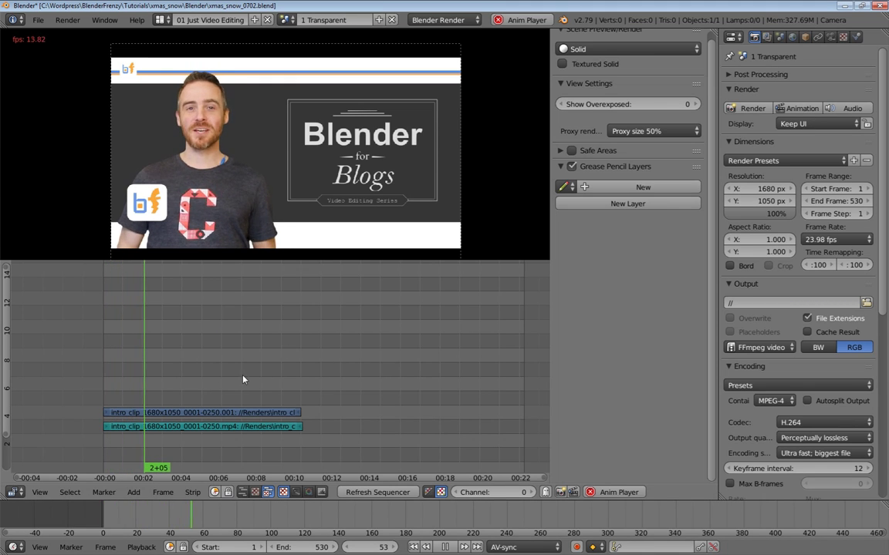
{"action": "key", "text": "alt+a"}
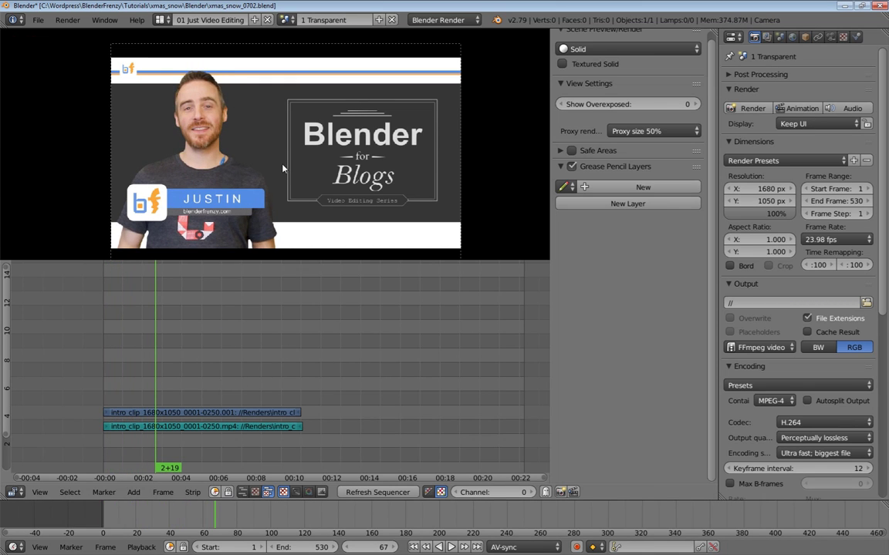
{"action": "left_click", "coordinate": [115, 309]}
{"action": "key", "text": "alt+a"}
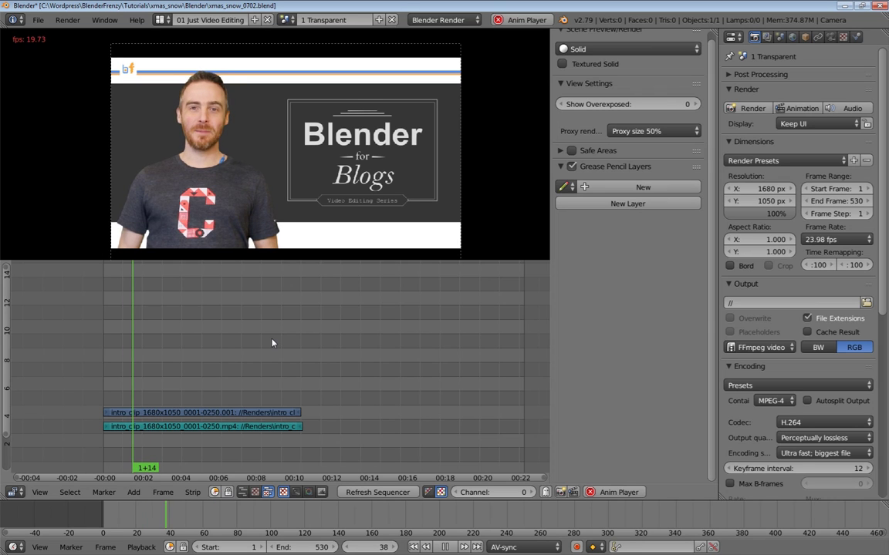
{"action": "key", "text": "alt+a"}
- Select the sound strip, replay from frame 32, then return to frame 1 and bring up the Add menu
{"action": "right_click", "coordinate": [191, 429]}
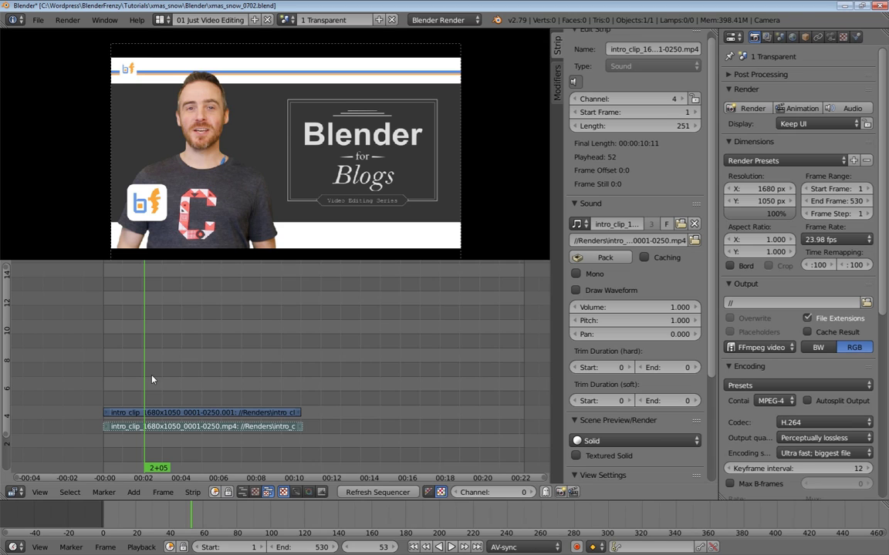
{"action": "left_click", "coordinate": [129, 381]}
{"action": "key", "text": "alt+a"}
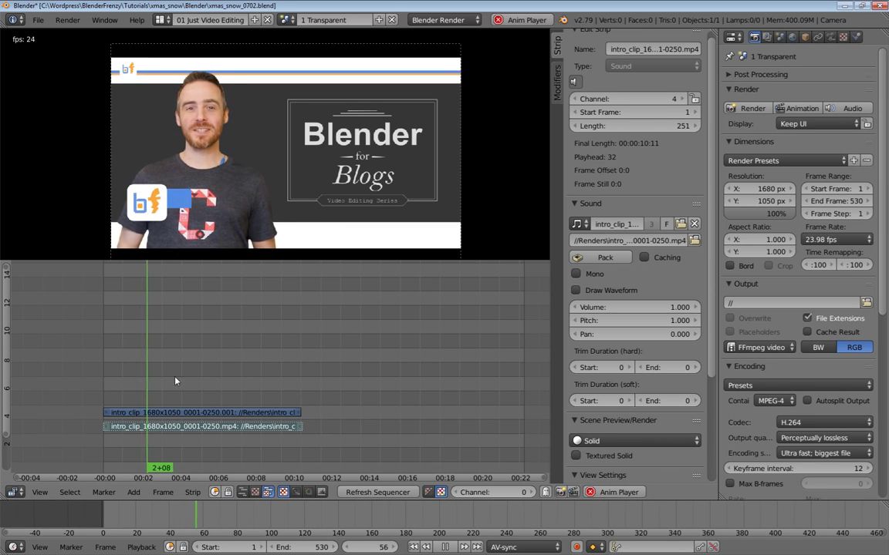
{"action": "key", "text": "alt+a"}
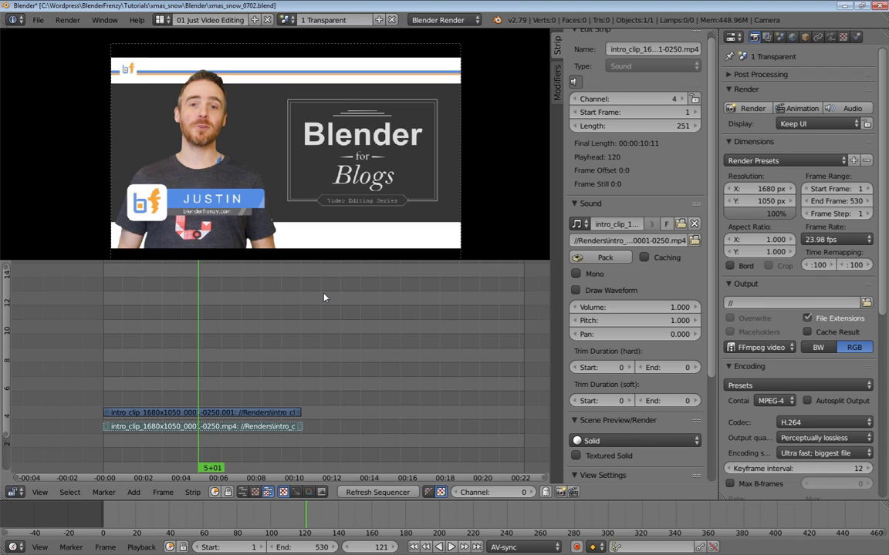
{"action": "key", "text": "shift+Left"}
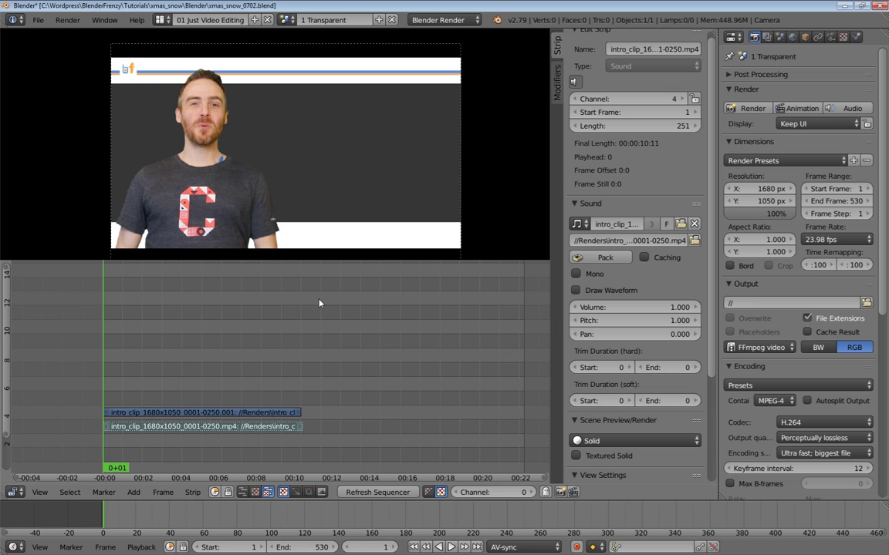
{"action": "key", "text": "shift+a"}
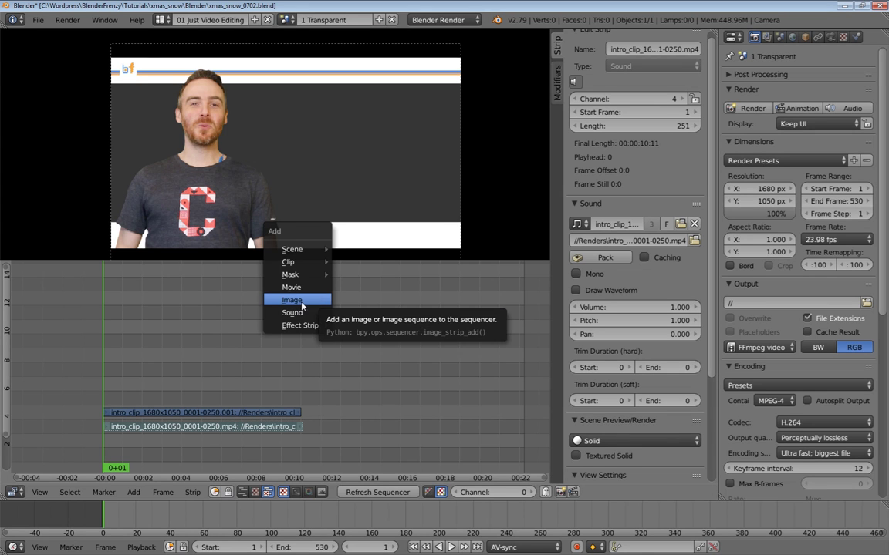
- Browse to the 01_Snow_Transparent folder for an image strip, shown as thumbnails
{"action": "left_click", "coordinate": [301, 307]}
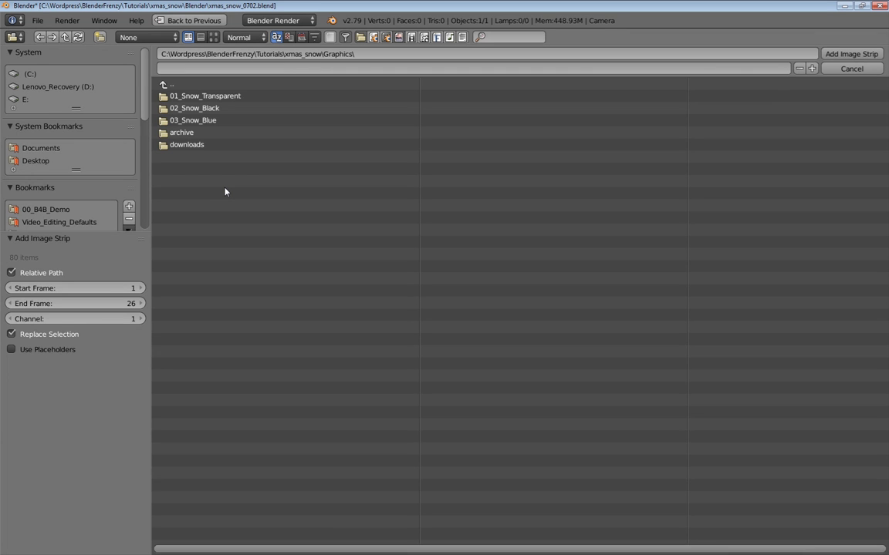
{"action": "left_click", "coordinate": [234, 97]}
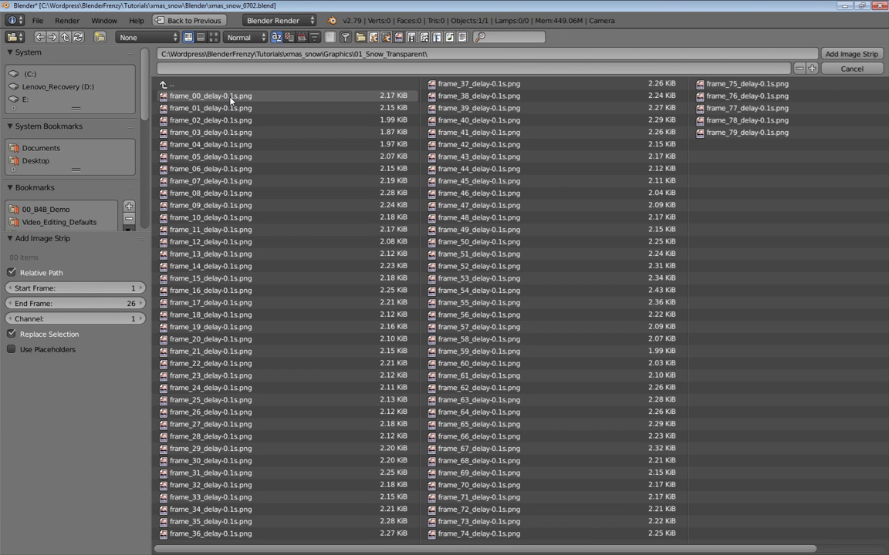
{"action": "left_click", "coordinate": [215, 37]}
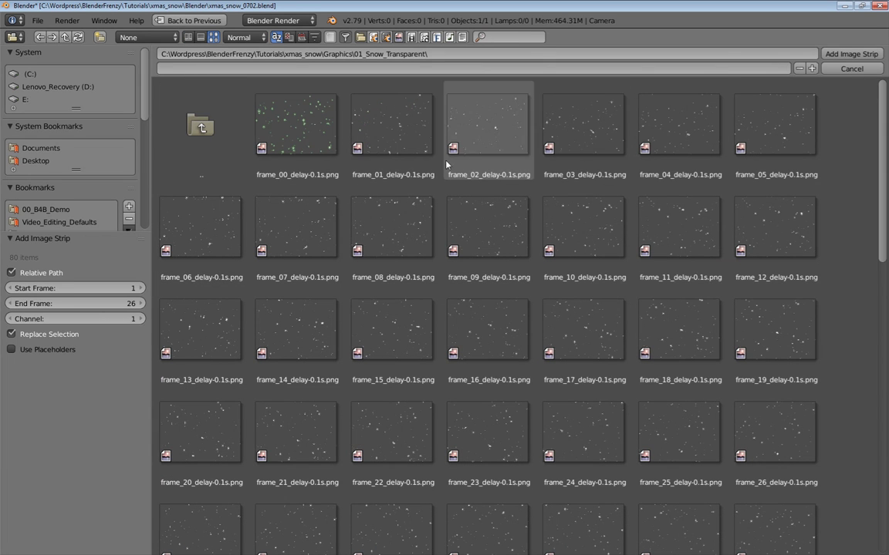
{"action": "scroll", "coordinate": [448, 189], "scroll_direction": "down", "scroll_amount": 2}
{"action": "scroll", "coordinate": [480, 212], "scroll_direction": "down", "scroll_amount": 4}
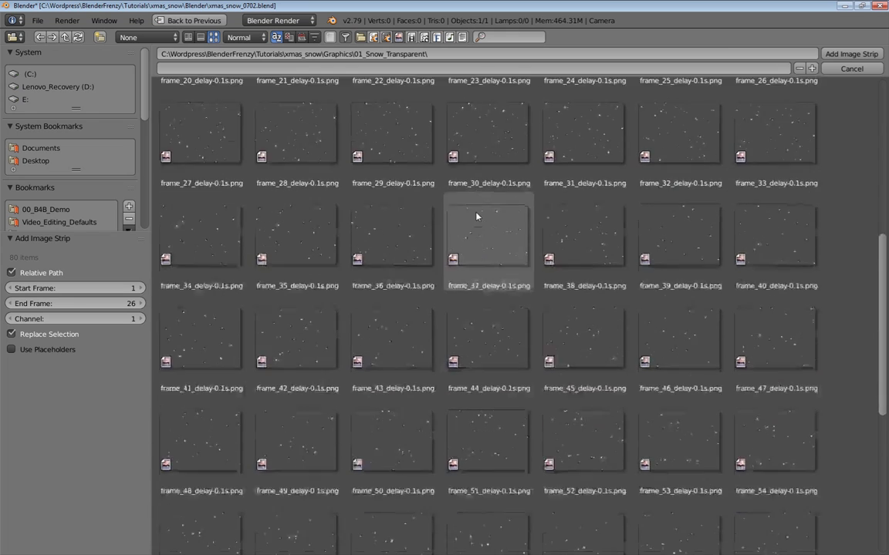
{"action": "scroll", "coordinate": [476, 213], "scroll_direction": "up", "scroll_amount": 5}
{"action": "scroll", "coordinate": [463, 208], "scroll_direction": "up", "scroll_amount": 1}
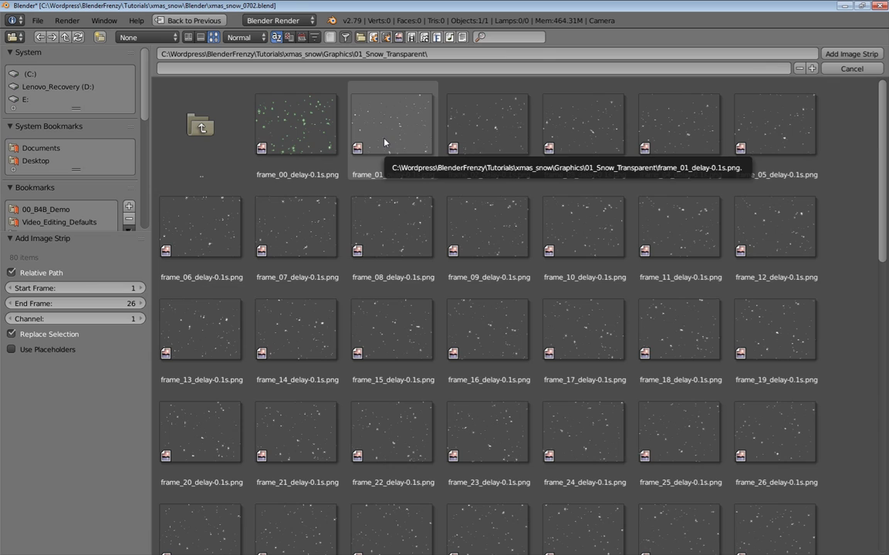
- Select all snow frames except frame_00 and add them as an image strip at frame 1
{"action": "key", "text": "a"}
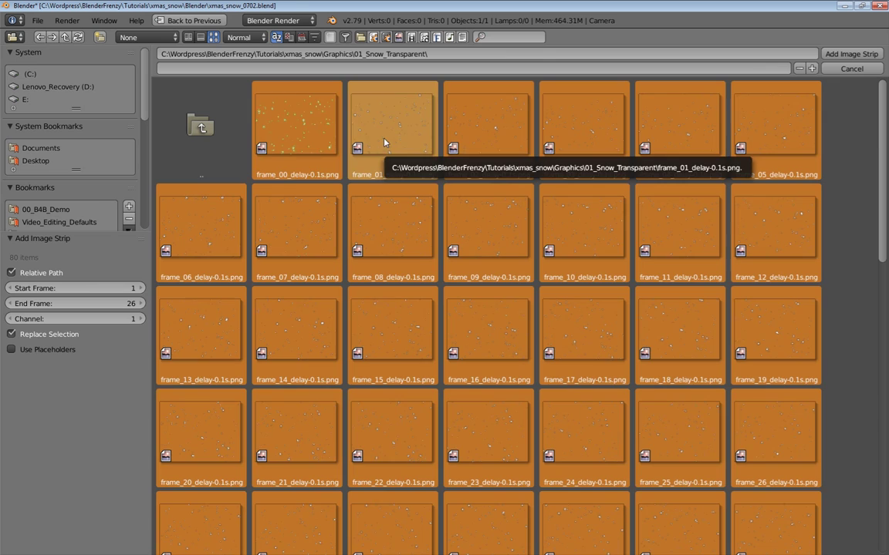
{"action": "left_click", "coordinate": [289, 117], "text": "shift"}
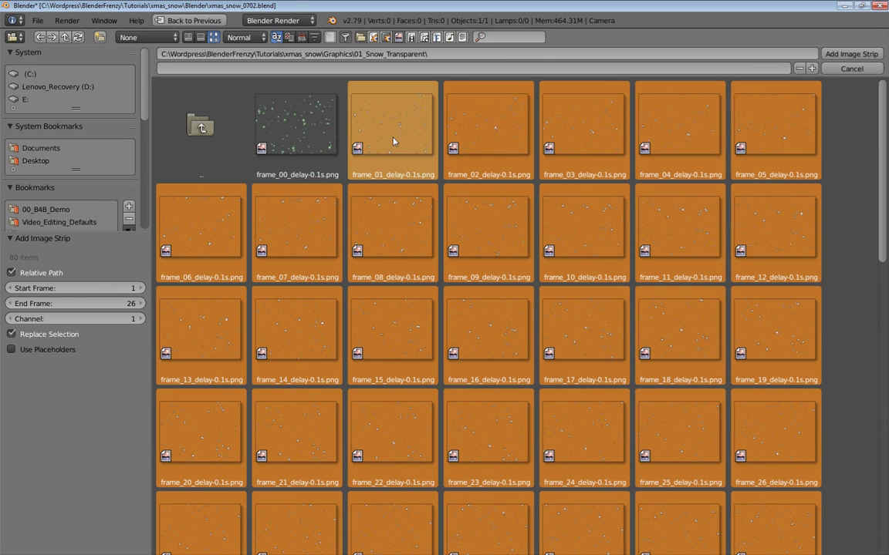
{"action": "left_click", "coordinate": [849, 54]}
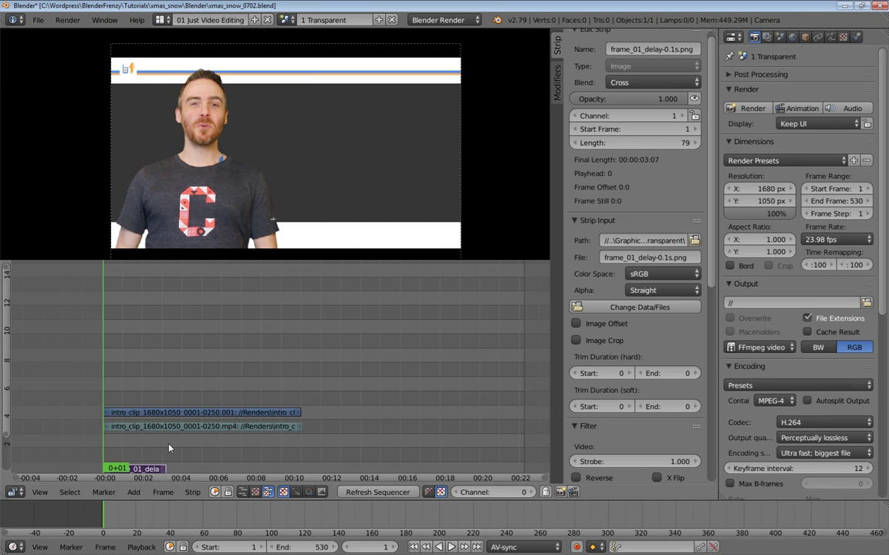
- Select the intro movie and sound strips and move them up two channels to 7 and 6
{"action": "middle_click_drag", "start_coordinate": [170, 448], "coordinate": [177, 368]}
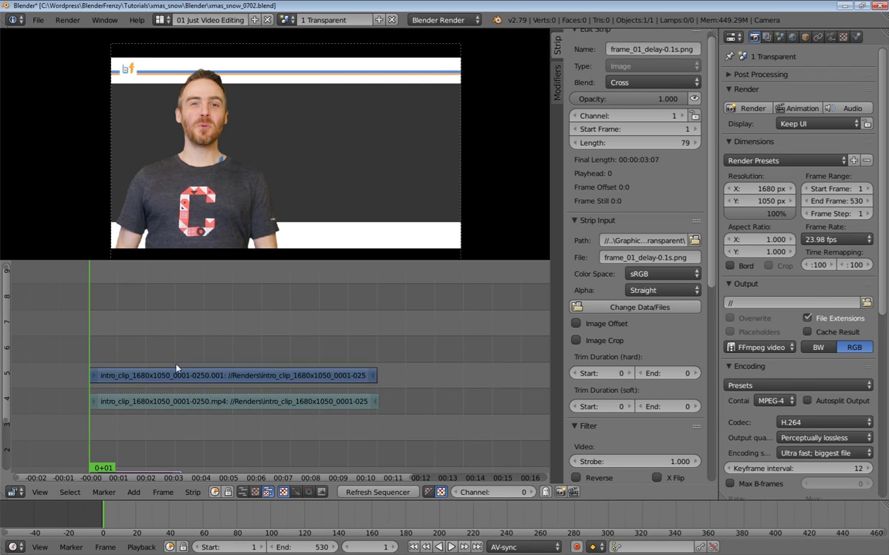
{"action": "right_click", "coordinate": [177, 375]}
{"action": "right_click", "coordinate": [170, 403]}
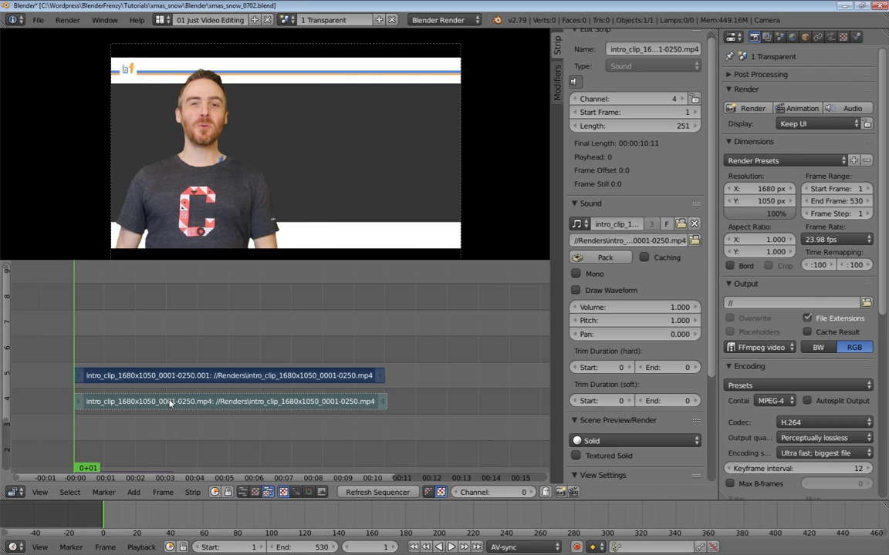
{"action": "key", "text": "g"}
- Adjust the timeline view and select the snow image strip
{"action": "middle_click_drag", "start_coordinate": [178, 334], "coordinate": [147, 296]}
{"action": "middle_click_drag", "start_coordinate": [247, 429], "coordinate": [203, 436]}
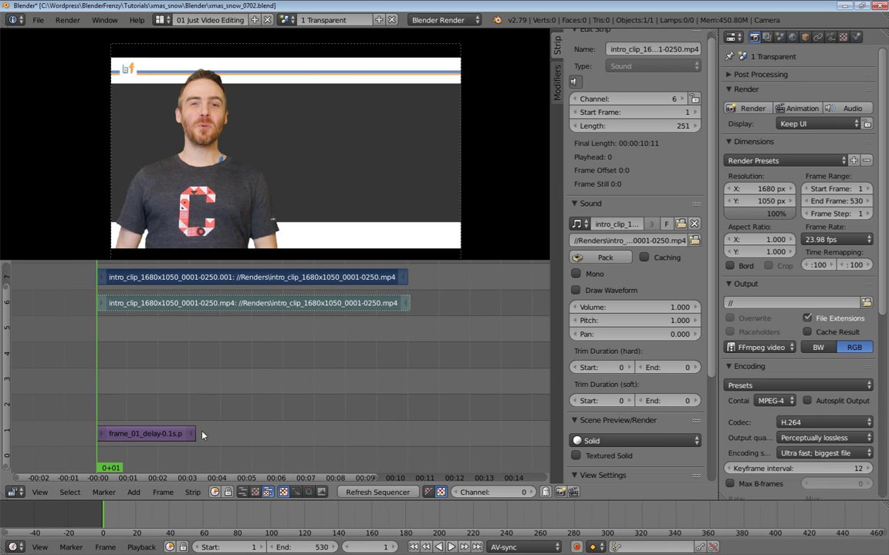
{"action": "middle_click_drag", "start_coordinate": [247, 459], "coordinate": [213, 367], "text": "ctrl"}
{"action": "middle_click_drag", "start_coordinate": [214, 428], "coordinate": [207, 219]}
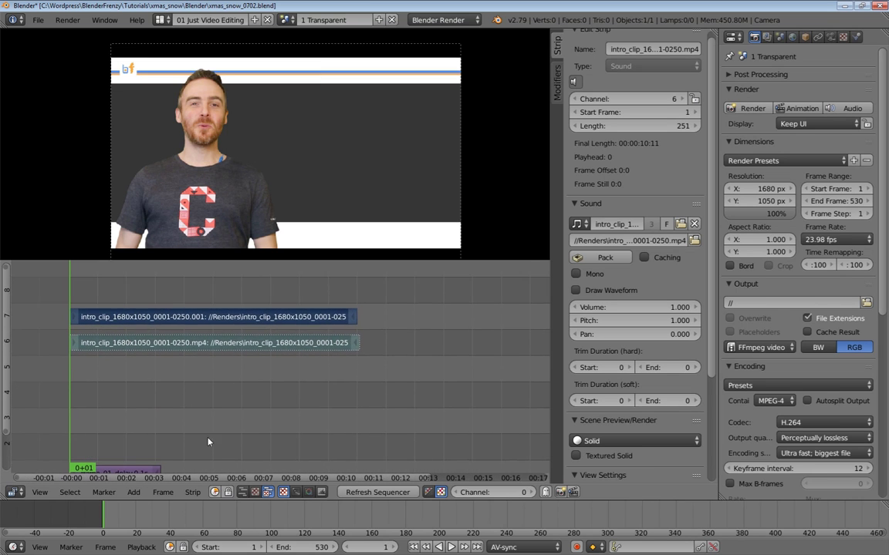
{"action": "middle_click_drag", "start_coordinate": [154, 386], "coordinate": [142, 430]}
{"action": "right_click", "coordinate": [119, 459]}
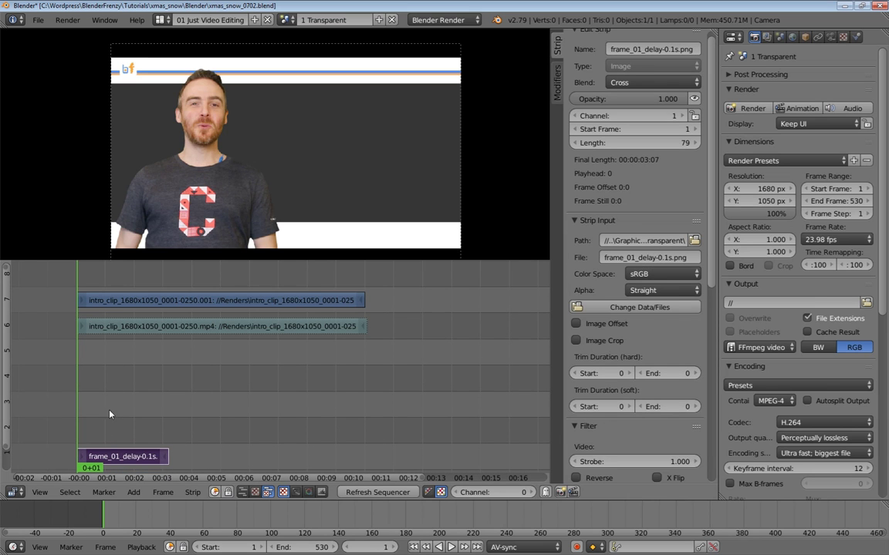
- Move the snow strip up to channel 8 and play back the snow animation
{"action": "key", "text": "g"}
{"action": "left_click", "coordinate": [137, 276]}
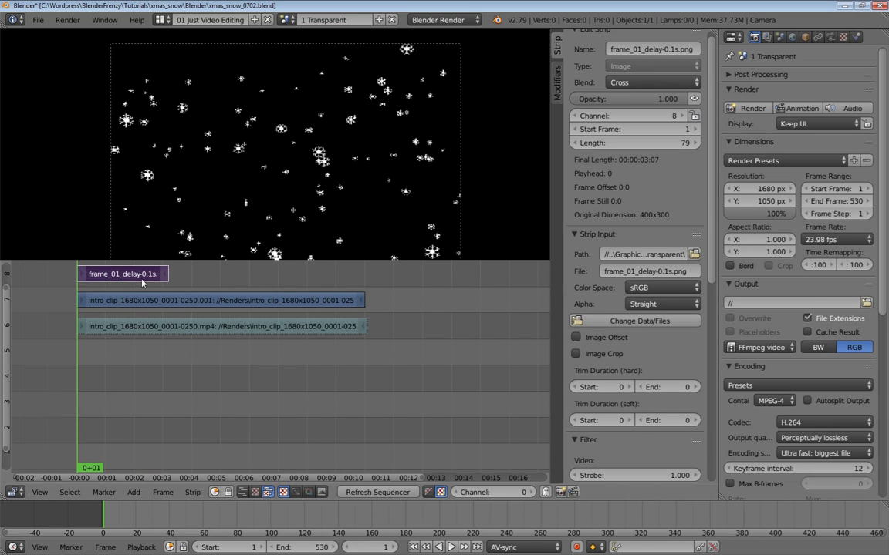
{"action": "middle_click_drag", "start_coordinate": [137, 276], "coordinate": [140, 361]}
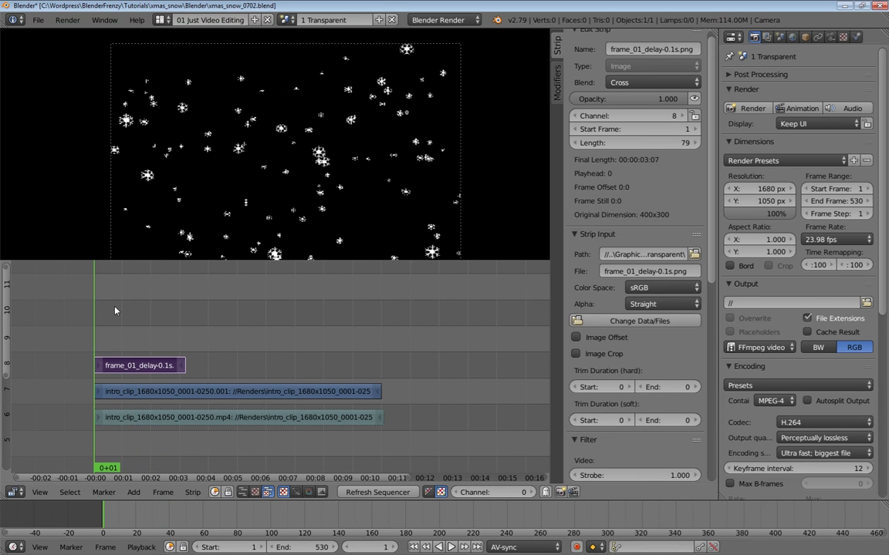
{"action": "key", "text": "alt+a"}
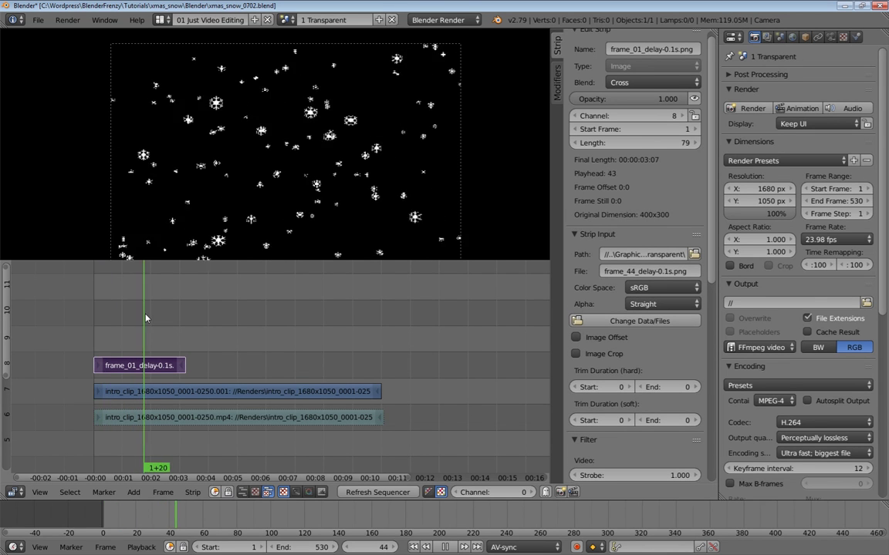
{"action": "key", "text": "alt+a"}
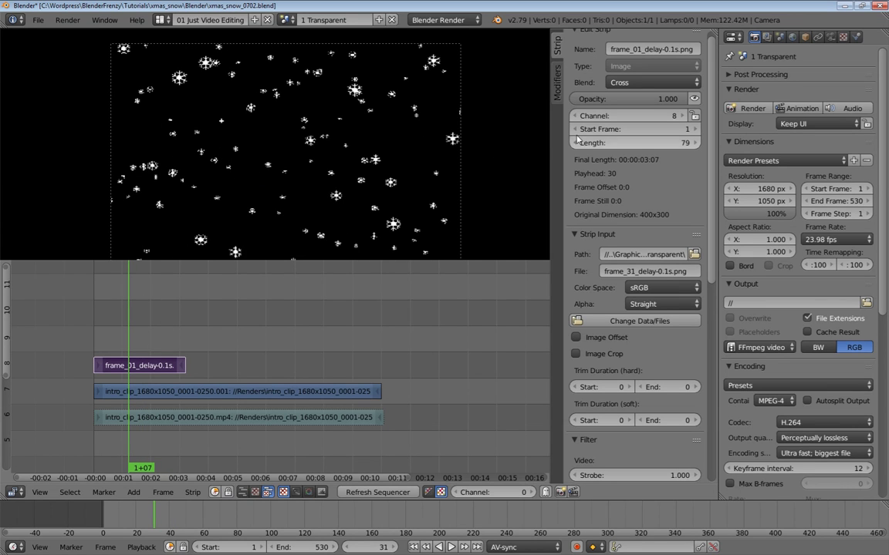
- Set the snow strip's blend mode to Over Drop and replay the intro from the start
{"action": "left_click", "coordinate": [652, 82]}
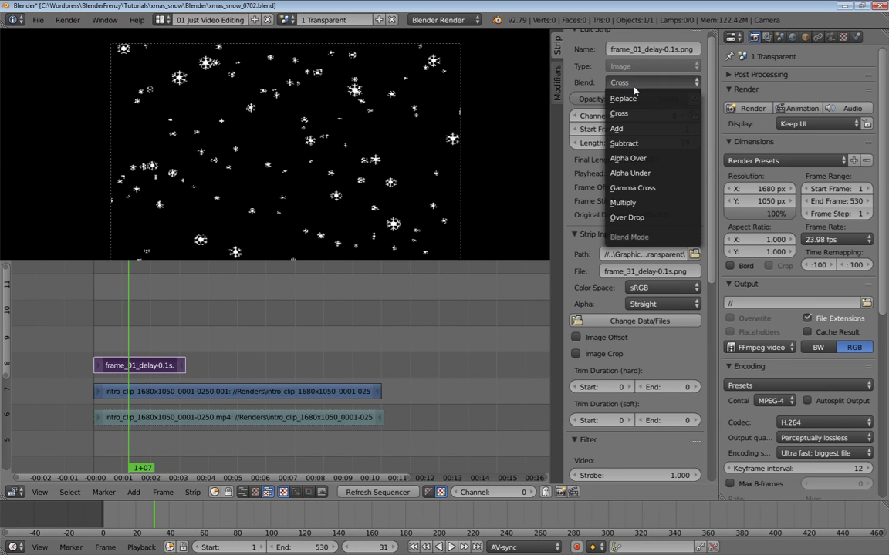
{"action": "left_click", "coordinate": [629, 217]}
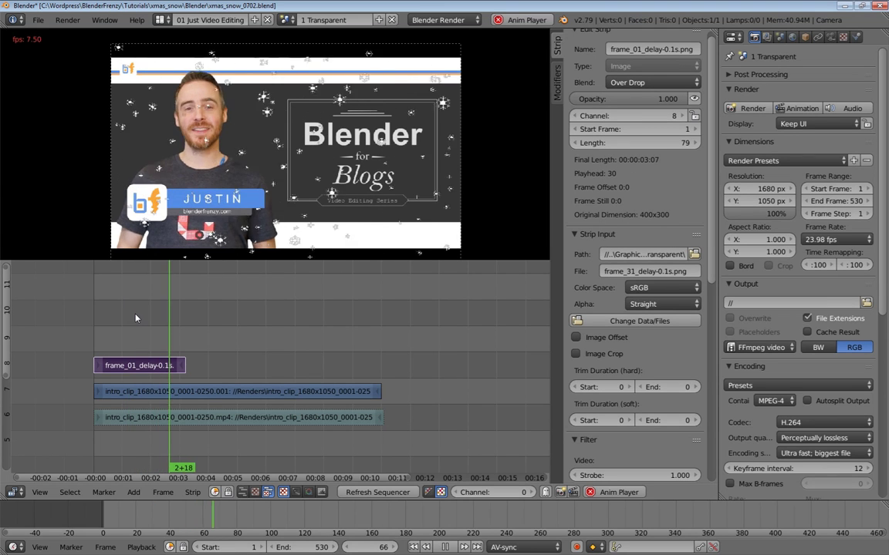
{"action": "key", "text": "shift+Left"}
{"action": "key", "text": "alt+a"}
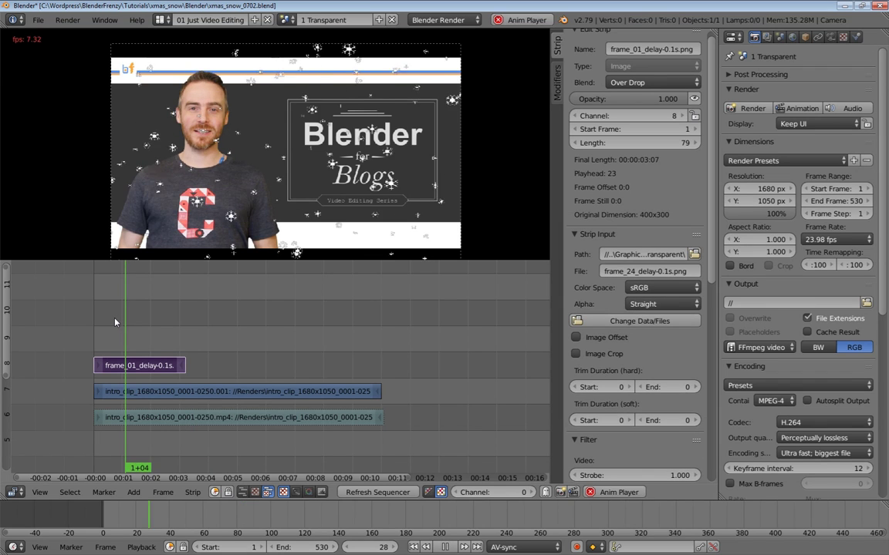
{"action": "key", "text": "Escape"}
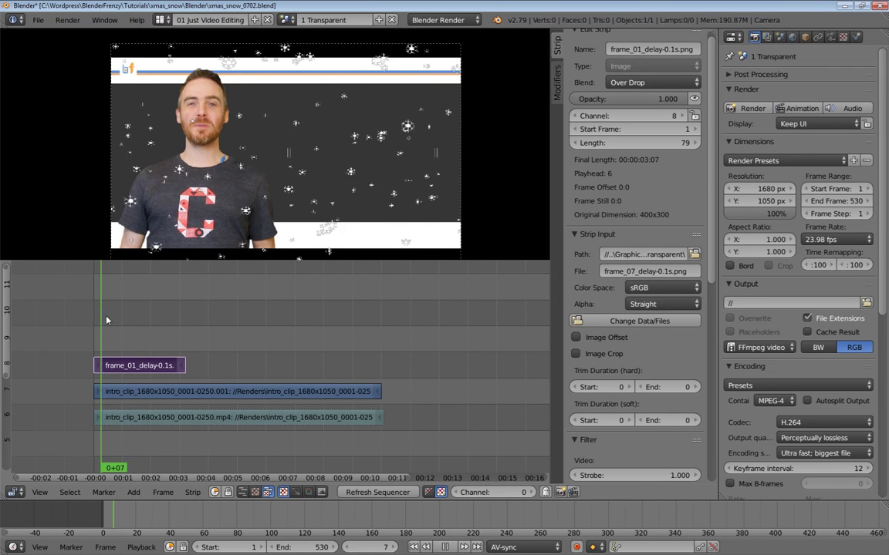
{"action": "key", "text": "alt+a"}
{"action": "key", "text": "alt+a"}
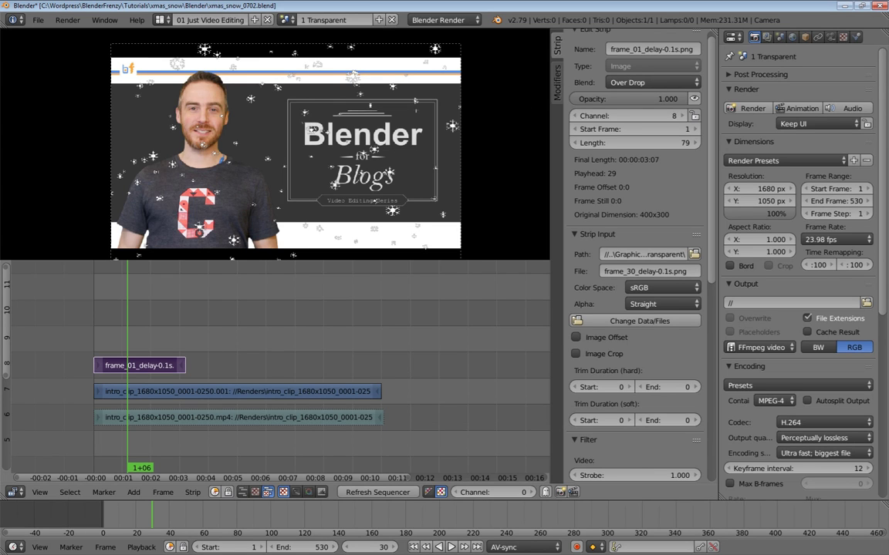
- Play the snow over the video once more, then bring up the Effect Strip add menu
{"action": "key", "text": "alt+a"}
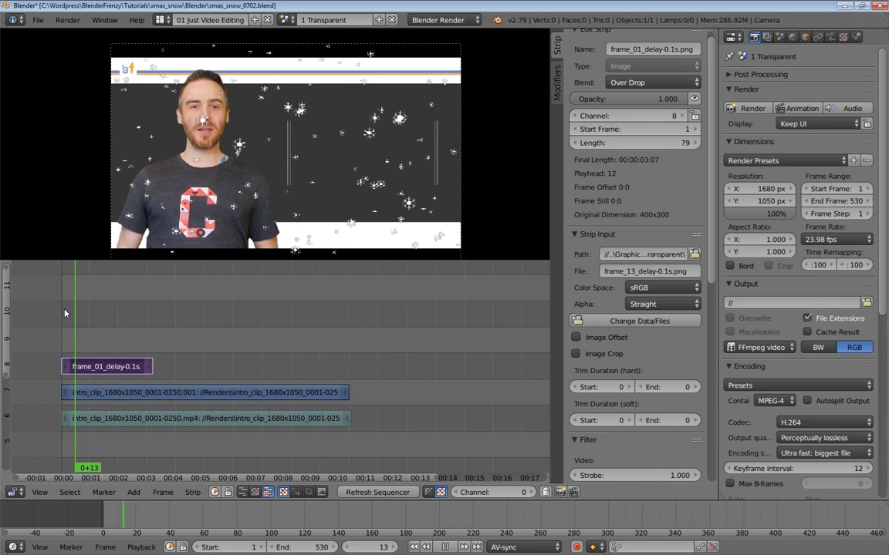
{"action": "key", "text": "alt+a"}
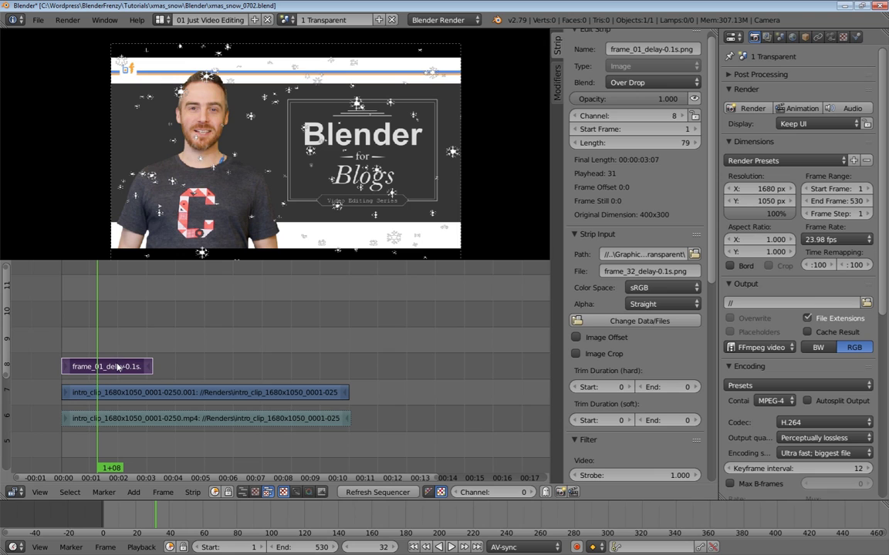
{"action": "key", "text": "shift+a"}
{"action": "mouse_move", "coordinate": [92, 388]}
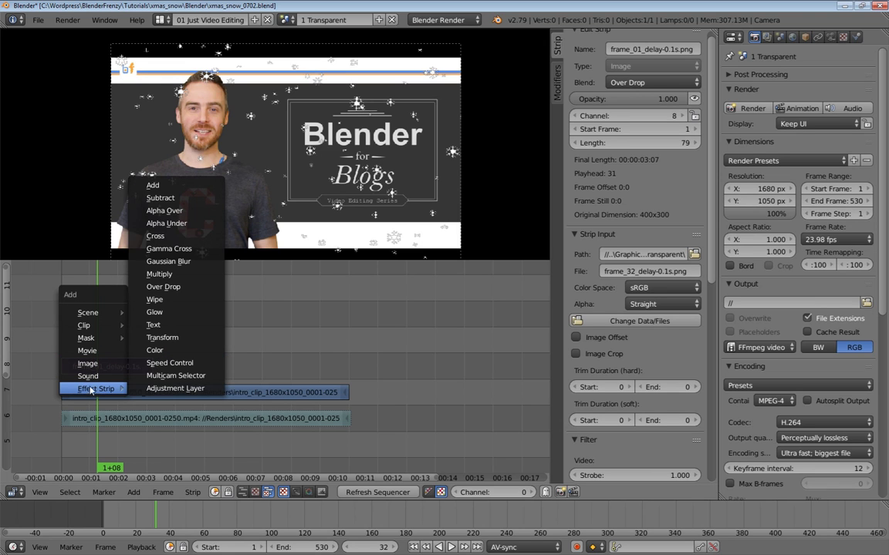
- Add a Speed Control effect blended as Over Drop, then reselect the frame_01_delay snow strip
{"action": "left_click", "coordinate": [207, 363]}
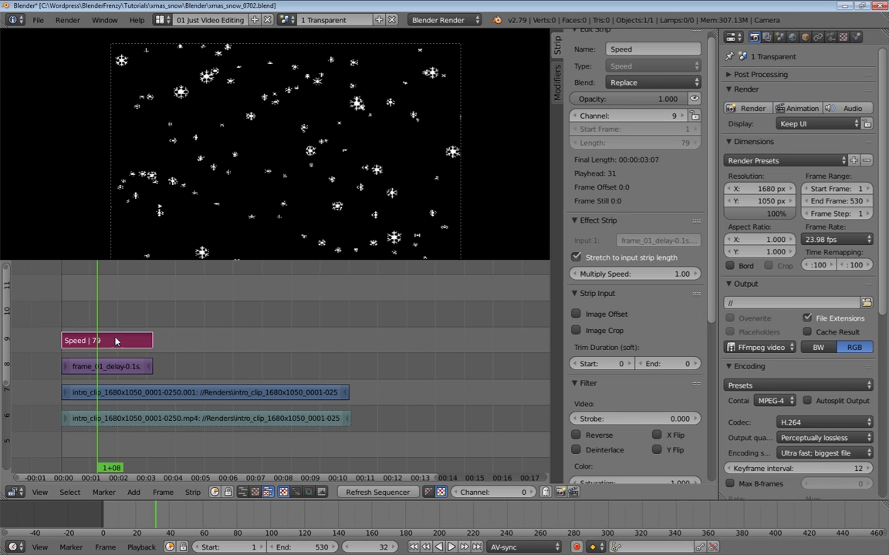
{"action": "left_click", "coordinate": [655, 82]}
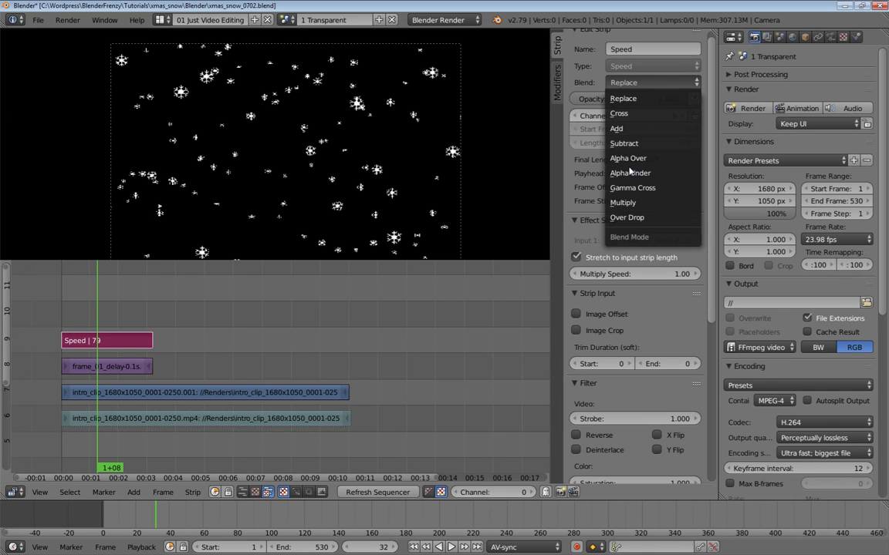
{"action": "left_click", "coordinate": [618, 217]}
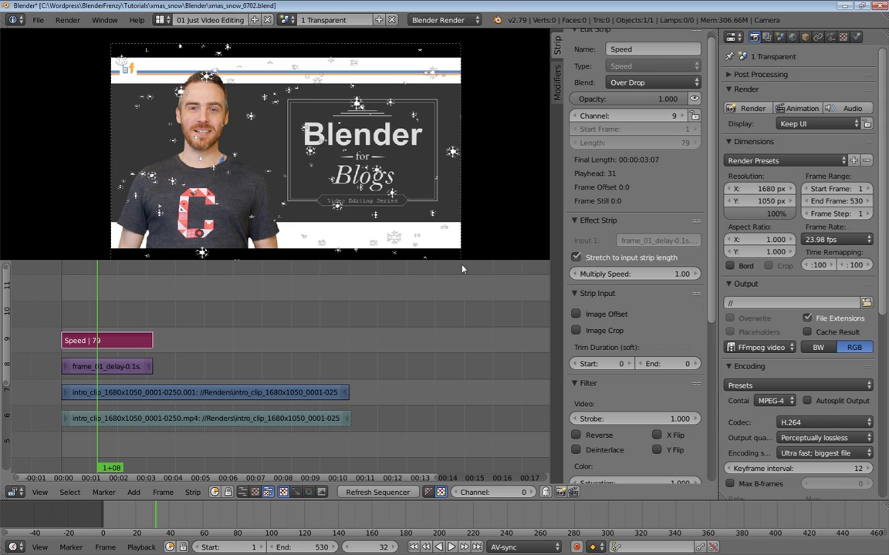
{"action": "left_click", "coordinate": [150, 368]}
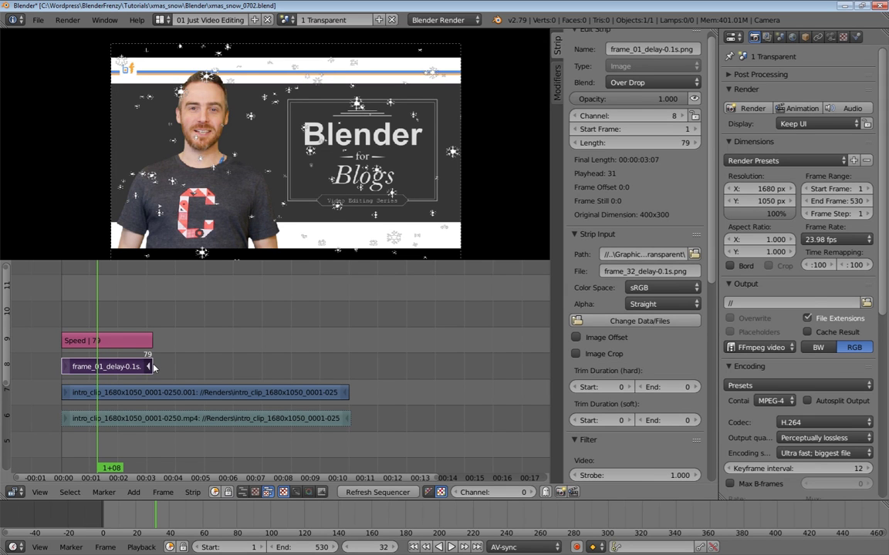
- Extend the snow strip to 181 frames and play back to check the slower snow
{"action": "key", "text": "g"}
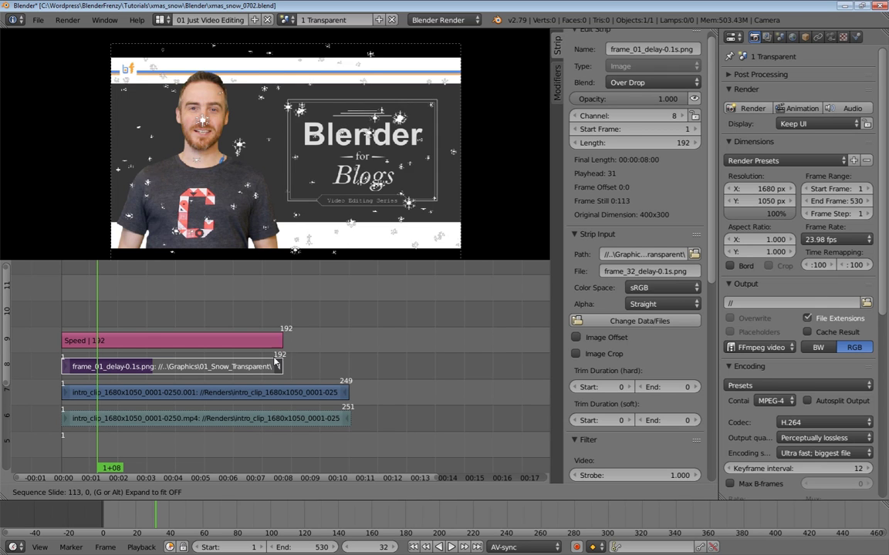
{"action": "left_click", "coordinate": [266, 368]}
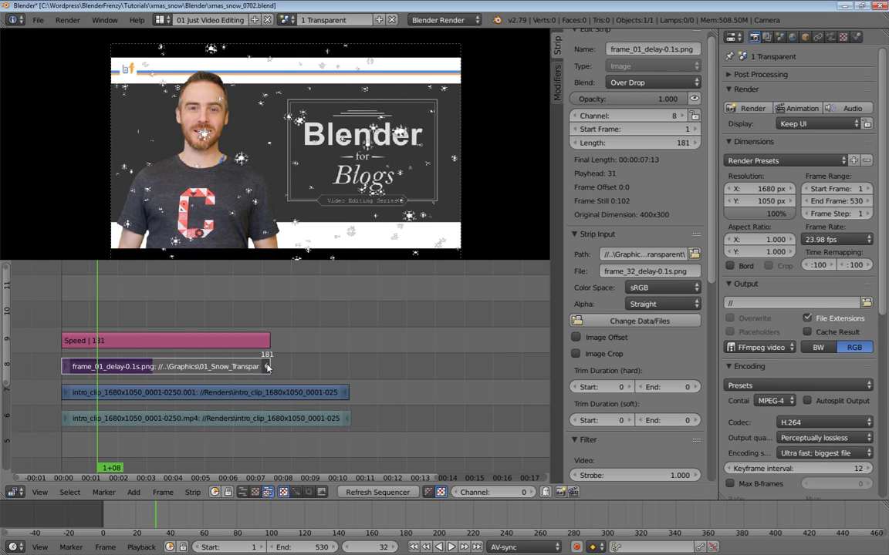
{"action": "key", "text": "alt+a"}
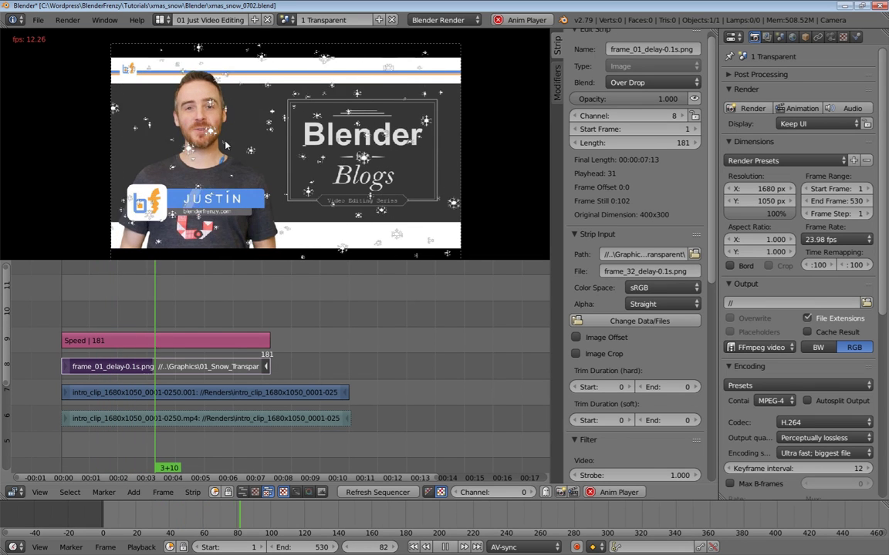
{"action": "key", "text": "alt+a"}
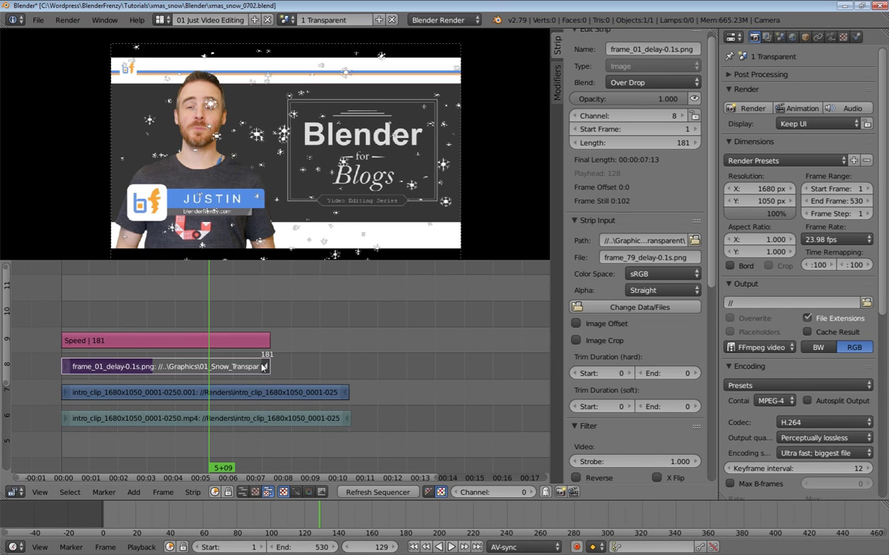
- Try lengthening the snow strip to 276 frames and beyond, previewing from about frame 70
{"action": "right_click_drag", "start_coordinate": [263, 367], "coordinate": [342, 367]}
{"action": "key", "text": "alt+a"}
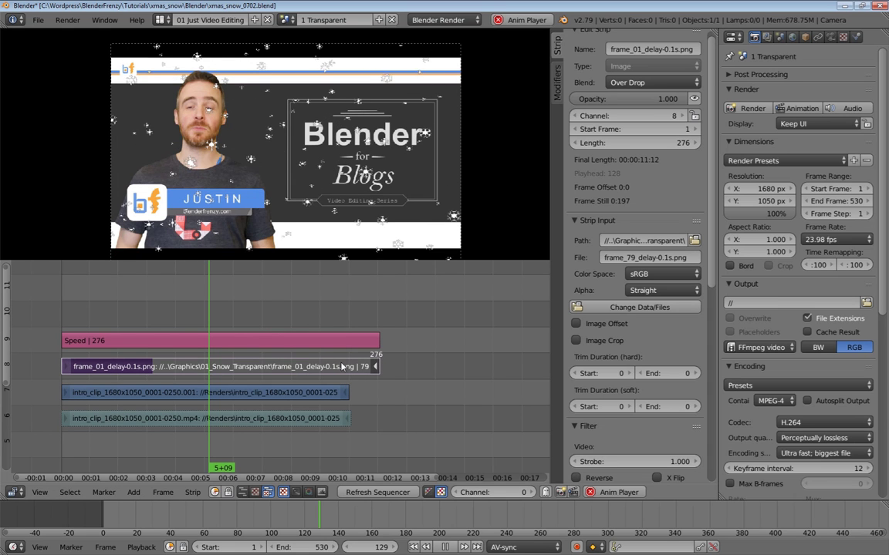
{"action": "middle_click_drag", "start_coordinate": [409, 374], "coordinate": [352, 382]}
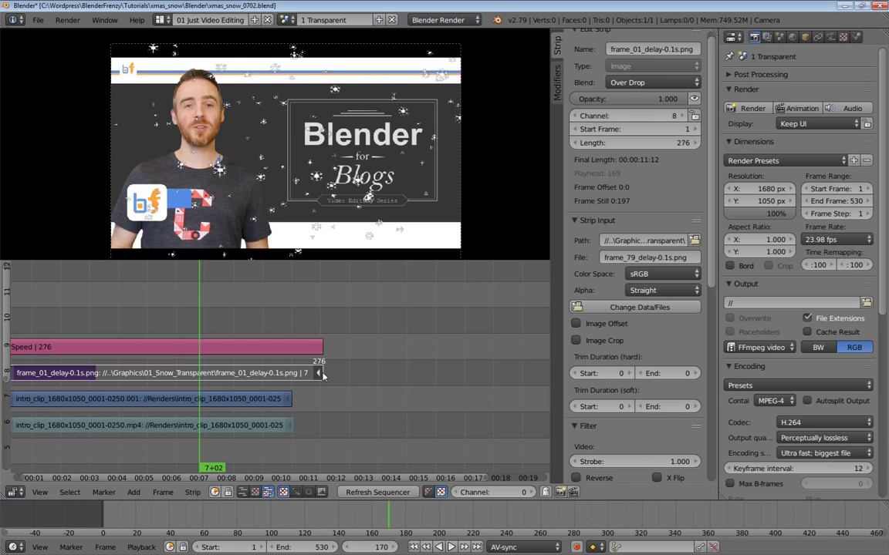
{"action": "right_click_drag", "start_coordinate": [317, 372], "coordinate": [498, 372]}
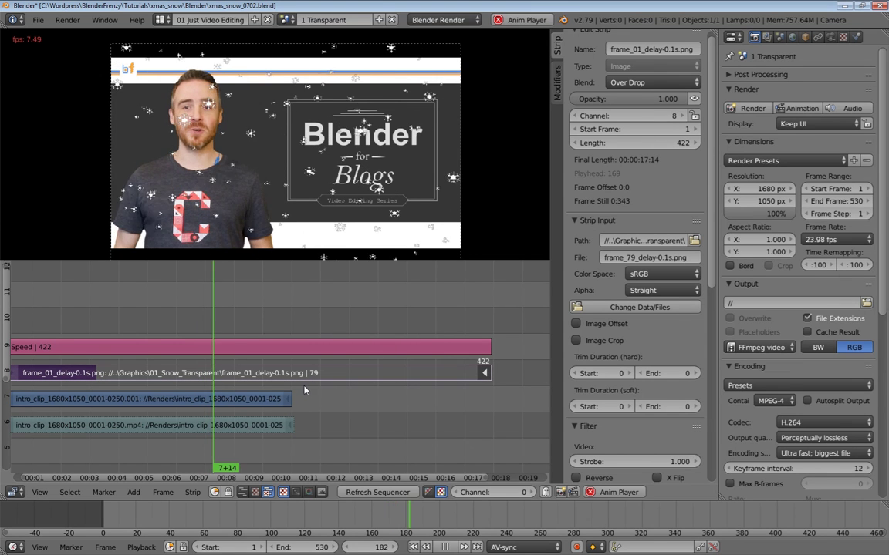
{"action": "key", "text": "alt+a"}
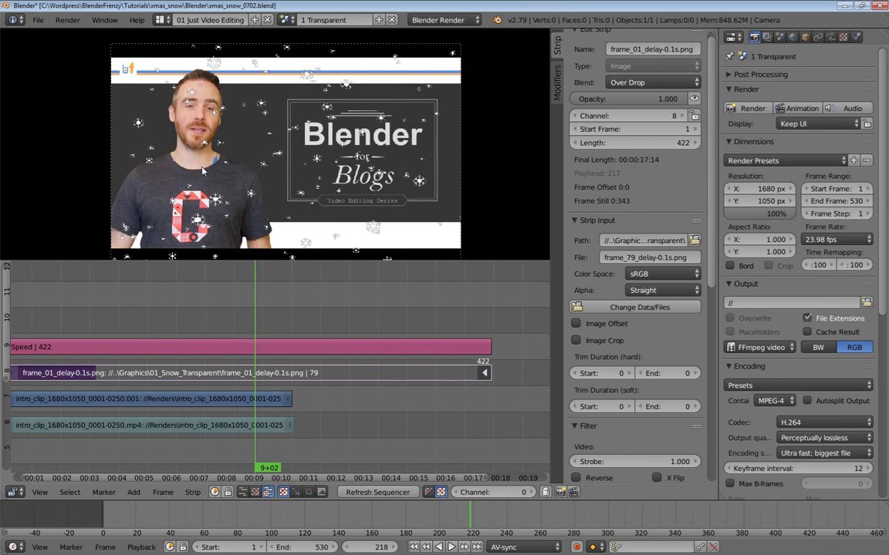
{"action": "left_click", "coordinate": [85, 312]}
{"action": "key", "text": "alt+a"}
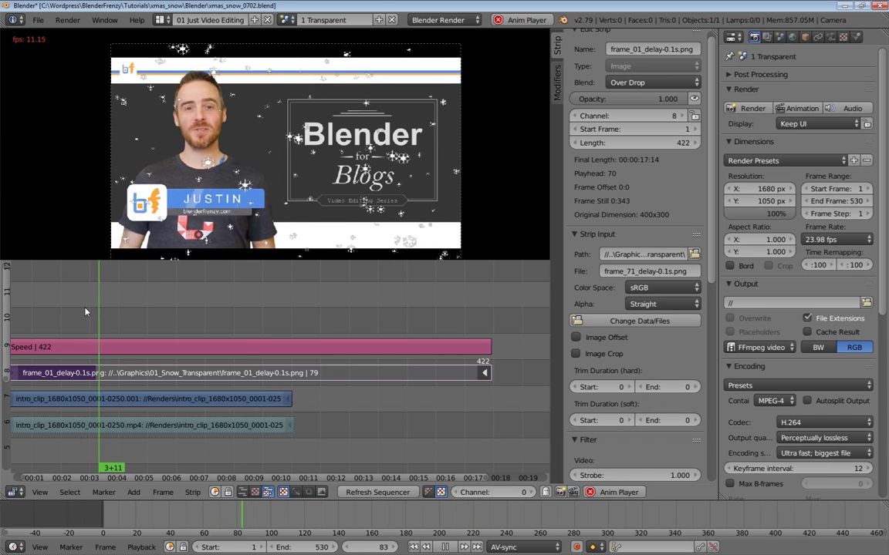
{"action": "key", "text": "alt+a"}
- Shorten the snow strip to 203 frames, preview it from frame 31, and select the Speed strip
{"action": "middle_click_drag", "start_coordinate": [149, 277], "coordinate": [204, 378], "text": "ctrl"}
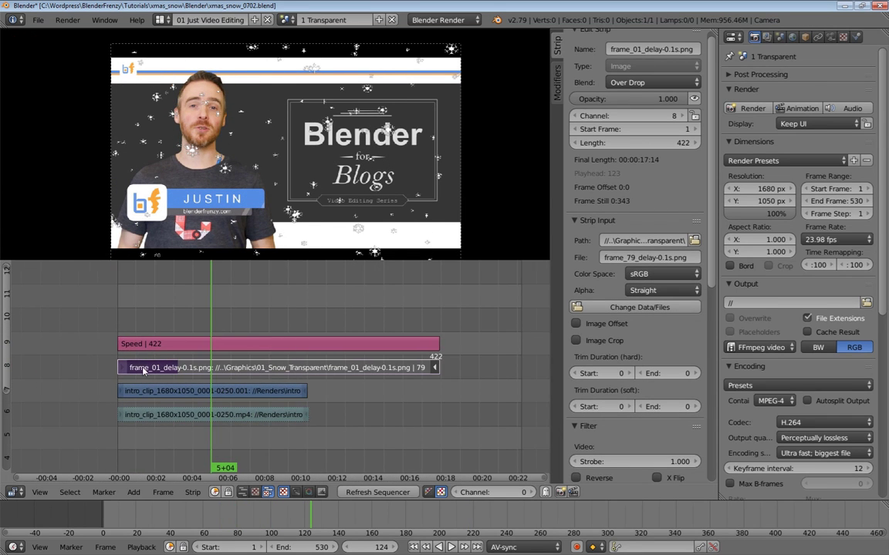
{"action": "right_click_drag", "start_coordinate": [434, 367], "coordinate": [272, 376]}
{"action": "key", "text": "alt+a"}
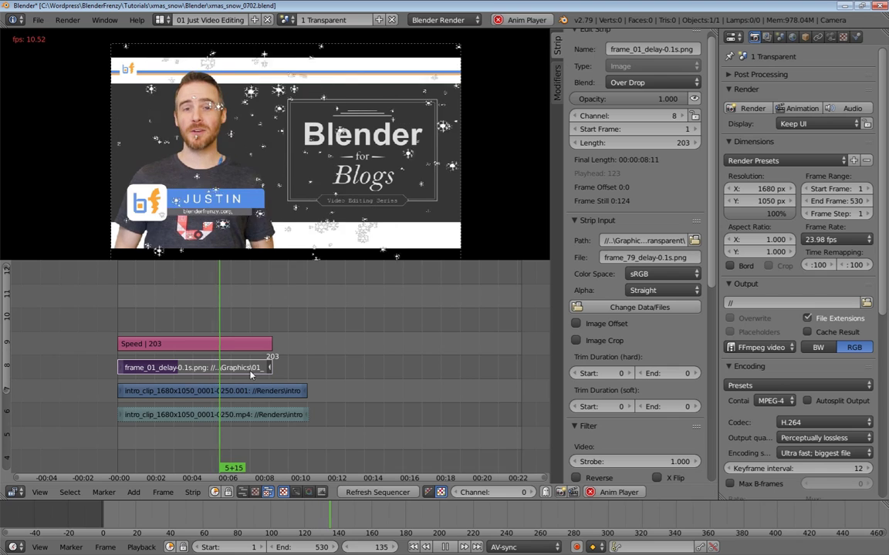
{"action": "left_click", "coordinate": [143, 311]}
{"action": "key", "text": "alt+a"}
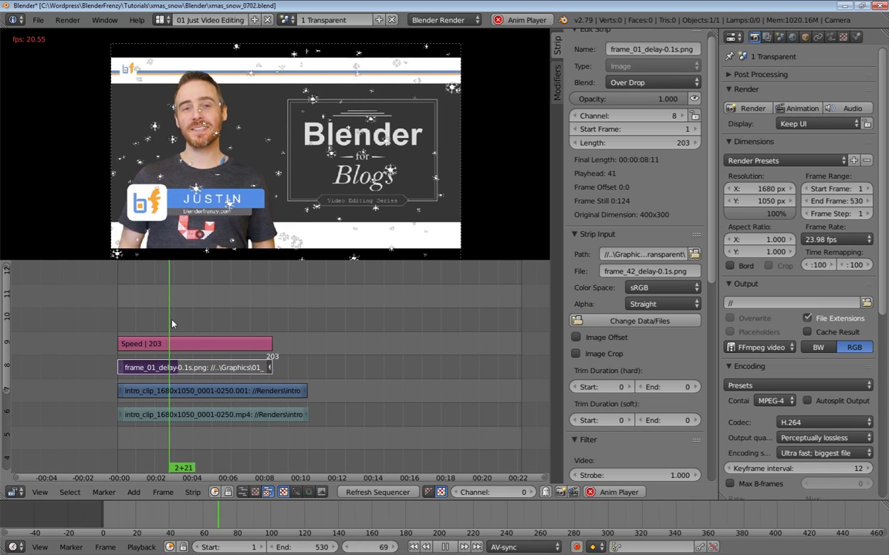
{"action": "key", "text": "alt+a"}
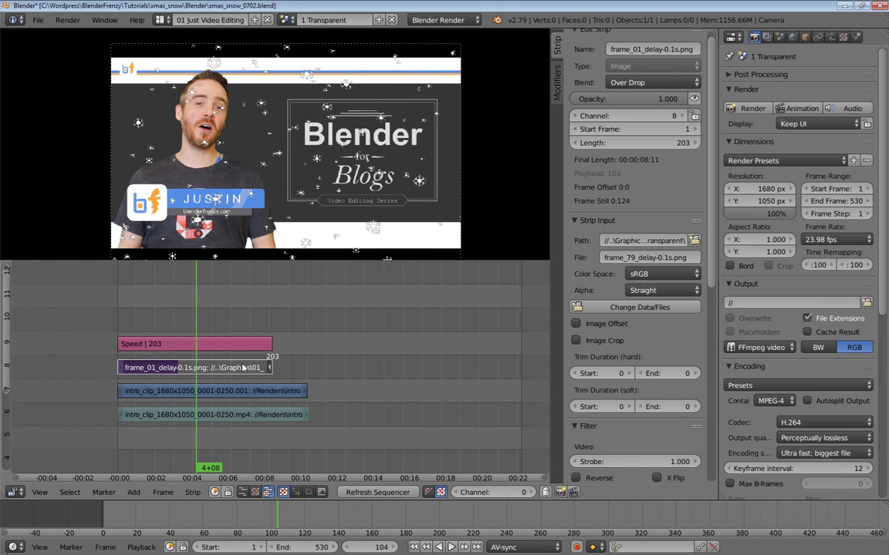
{"action": "right_click", "coordinate": [217, 346]}
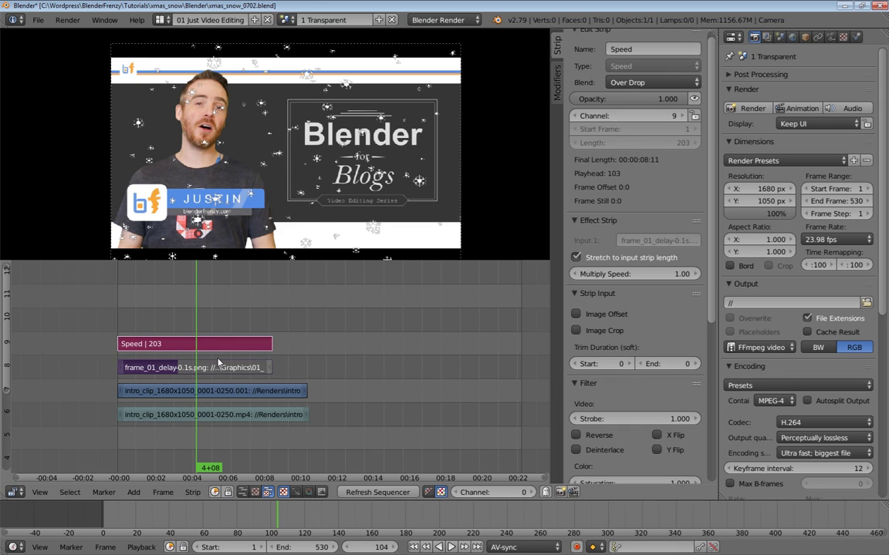
- Duplicate the snow and speed strips right after the originals and play back the repeat
{"action": "key", "text": "shift+d"}
{"action": "left_click", "coordinate": [372, 361]}
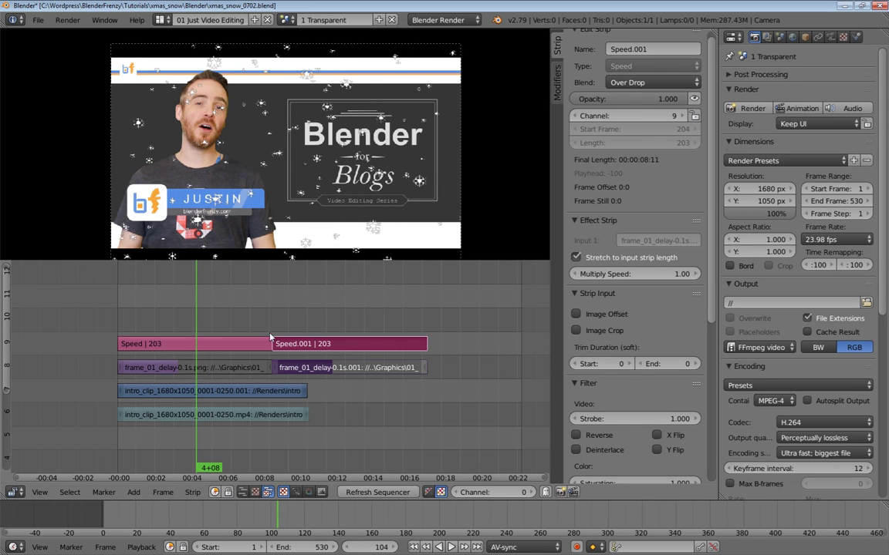
{"action": "left_click", "coordinate": [261, 319]}
{"action": "key", "text": "alt+a"}
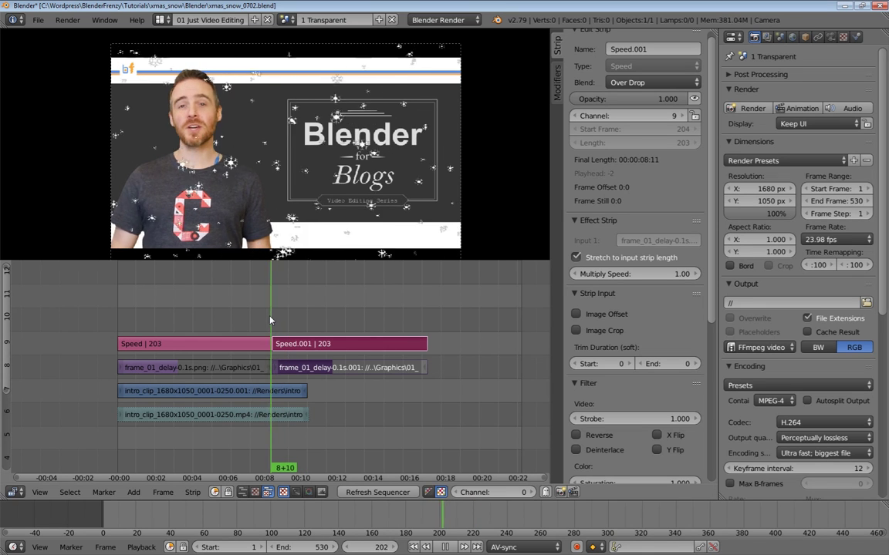
{"action": "left_click_drag", "start_coordinate": [276, 323], "coordinate": [242, 328]}
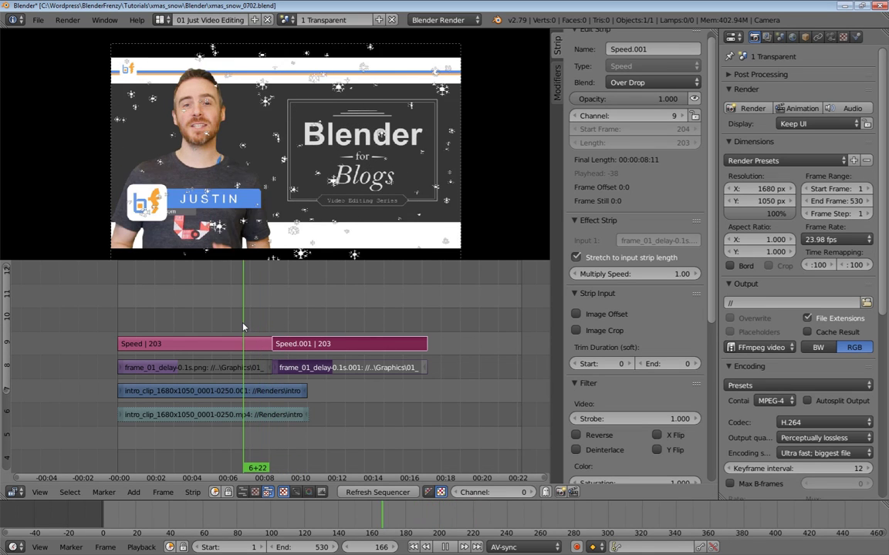
- Delete the duplicated strips and reset the snow strip to its original 79 frames
{"action": "right_click", "coordinate": [296, 367]}
{"action": "right_click", "coordinate": [325, 347]}
{"action": "key", "text": "x"}
{"action": "left_click", "coordinate": [325, 349]}
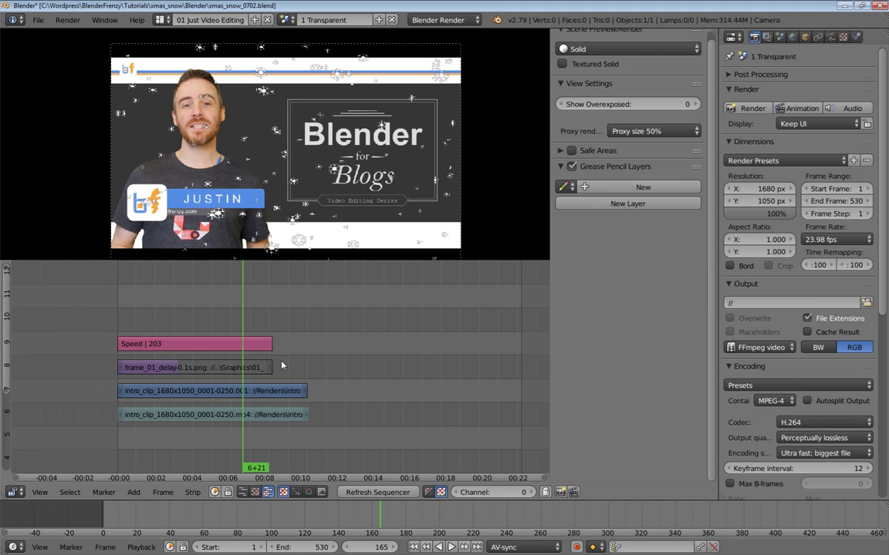
{"action": "right_click", "coordinate": [212, 368]}
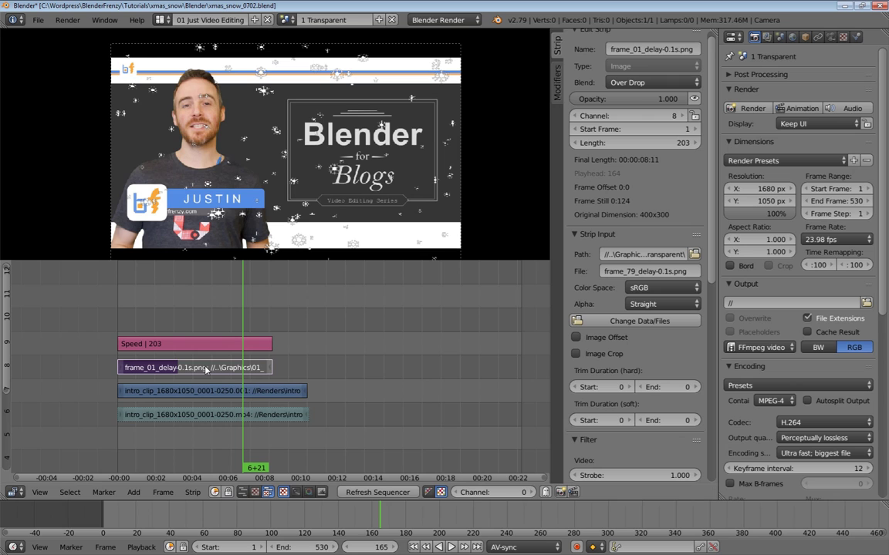
{"action": "key", "text": "alt+o"}
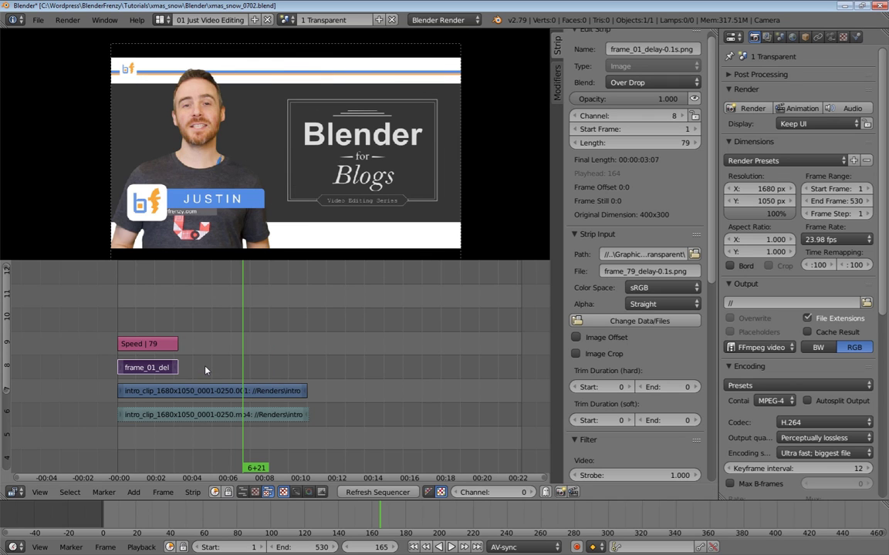
{"action": "left_click", "coordinate": [153, 321]}
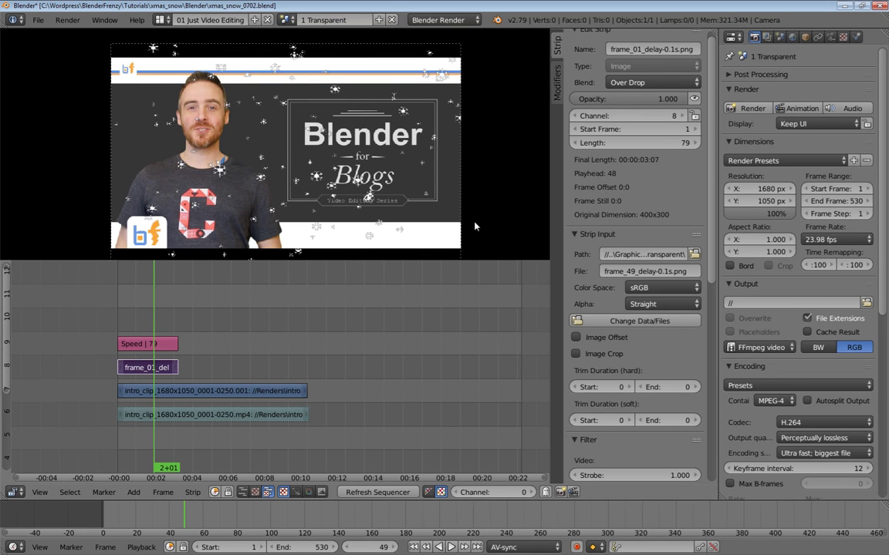
- Set the snow strip length to 79*3 (237 frames) and play back the slower snow
{"action": "left_click", "coordinate": [668, 143]}
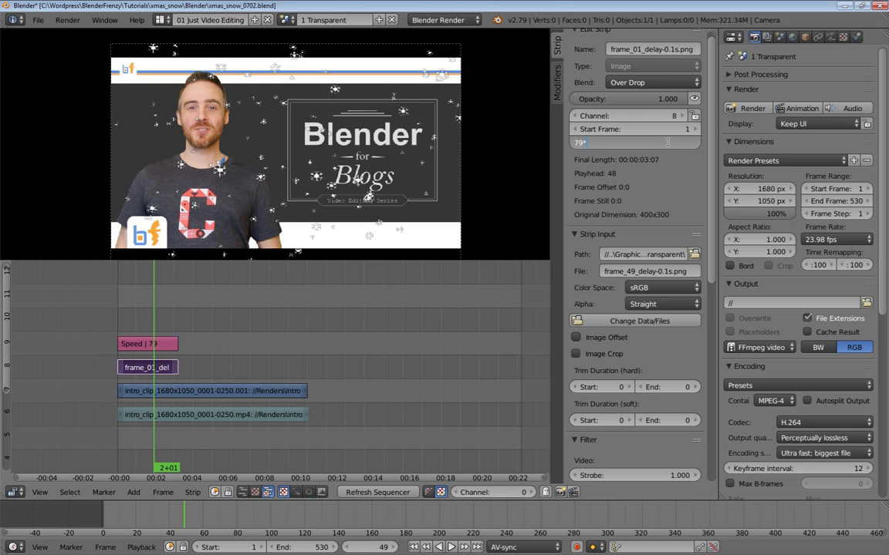
{"action": "type", "text": "*3"}
{"action": "key", "text": "Return"}
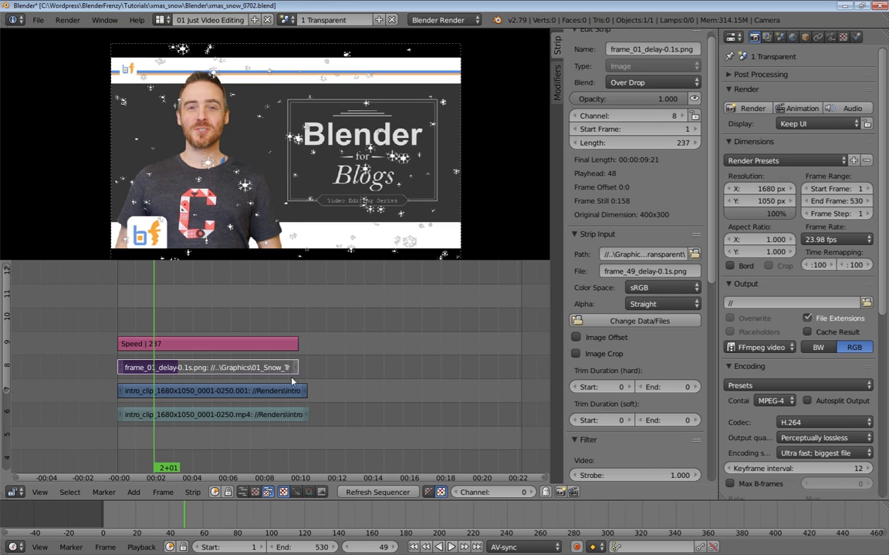
{"action": "key", "text": "alt+a"}
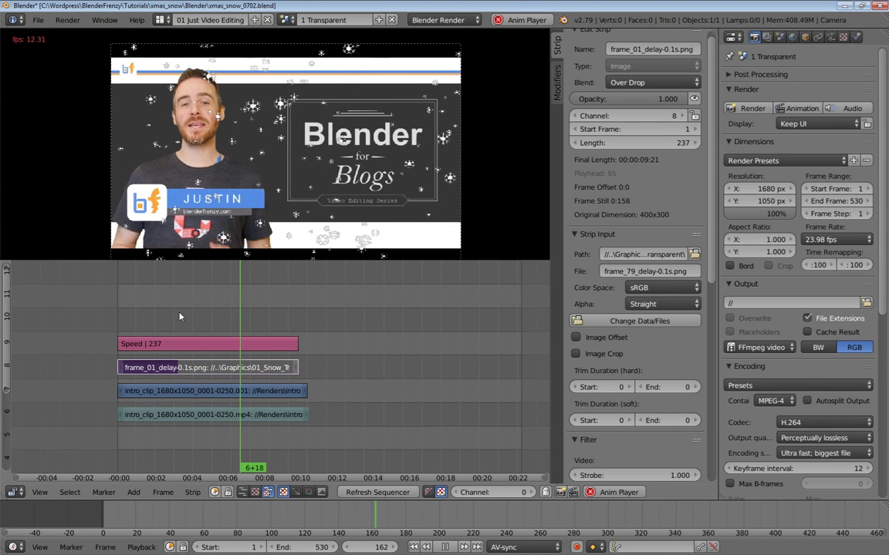
{"action": "key", "text": "Escape"}
{"action": "key", "text": "alt+a"}
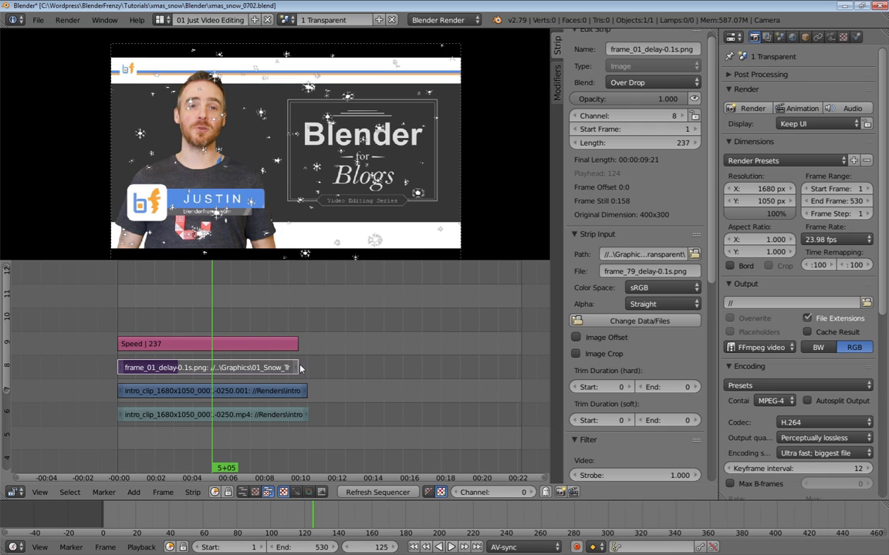
- Duplicate the snow and speed strips and place the copy right after the original at frame 238
{"action": "right_click", "coordinate": [259, 369]}
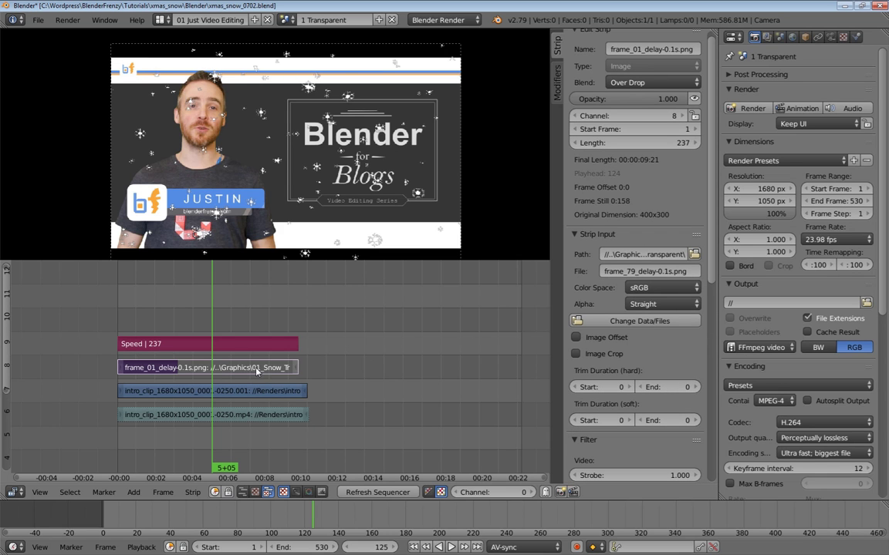
{"action": "key", "text": "shift+d"}
{"action": "left_click", "coordinate": [280, 337]}
{"action": "left_click", "coordinate": [280, 332]}
{"action": "key", "text": "alt+a"}
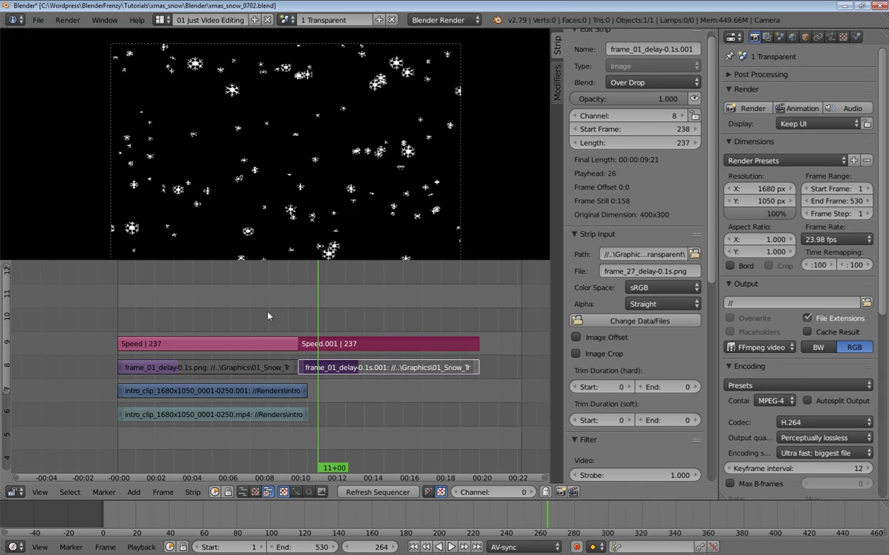
- Delete the duplicate strips, shorten the snow strip to 23 frames, and preview from the start
{"action": "left_click_drag", "start_coordinate": [270, 313], "coordinate": [199, 316]}
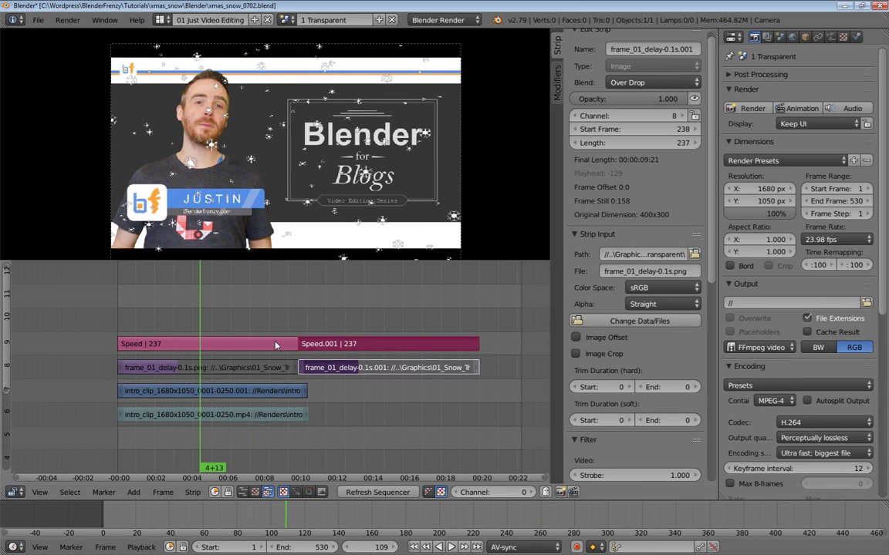
{"action": "key", "text": "x"}
{"action": "left_click", "coordinate": [336, 354]}
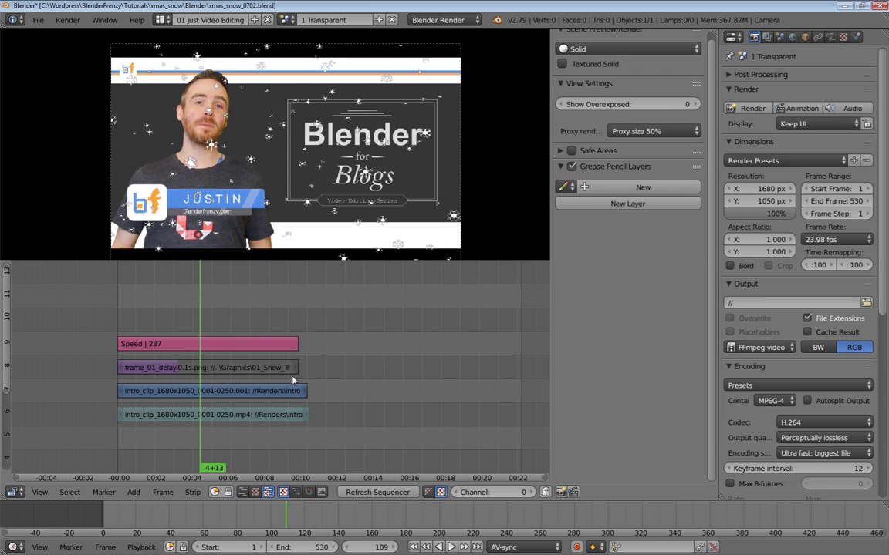
{"action": "right_click_drag", "start_coordinate": [296, 368], "coordinate": [134, 369]}
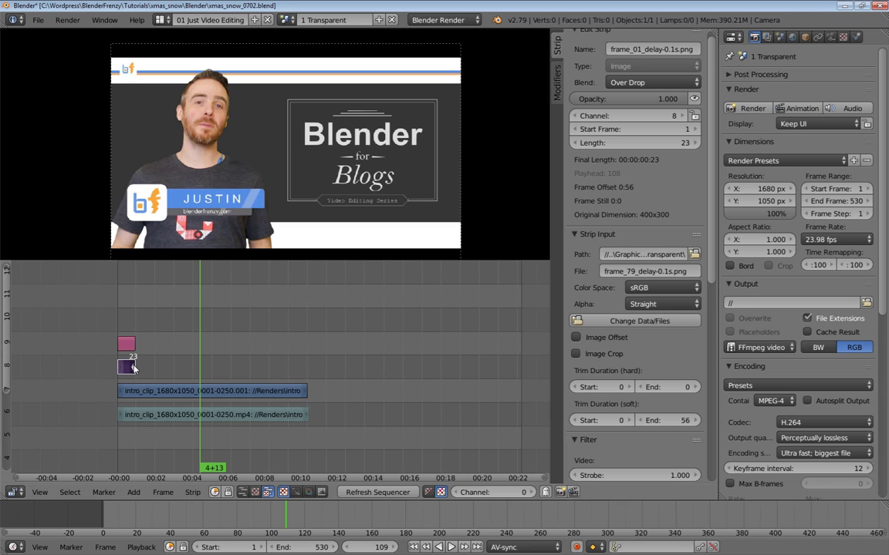
{"action": "left_click", "coordinate": [120, 319]}
{"action": "key", "text": "alt+a"}
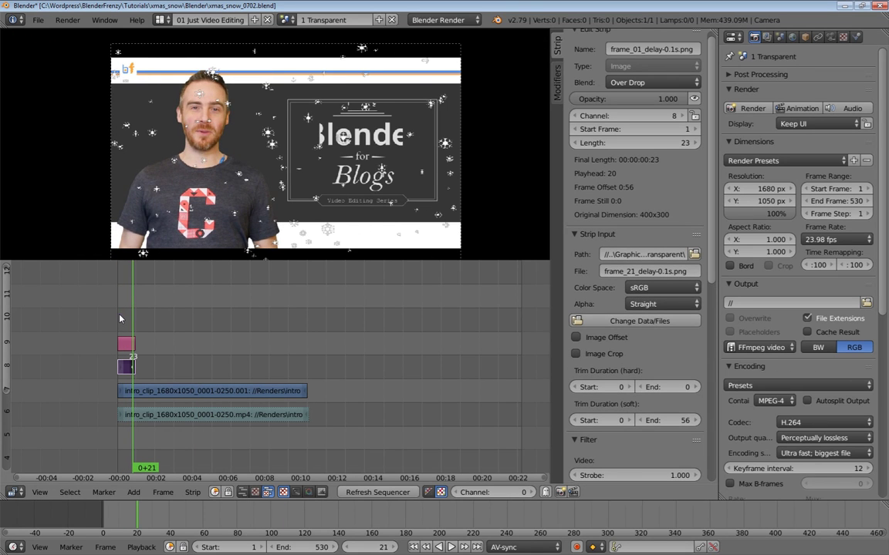
- Copy the 23-frame snow and speed pair end to end at frames 24, 47, 70, 93, 116, 139, then box-select them all
{"action": "right_click", "coordinate": [126, 351]}
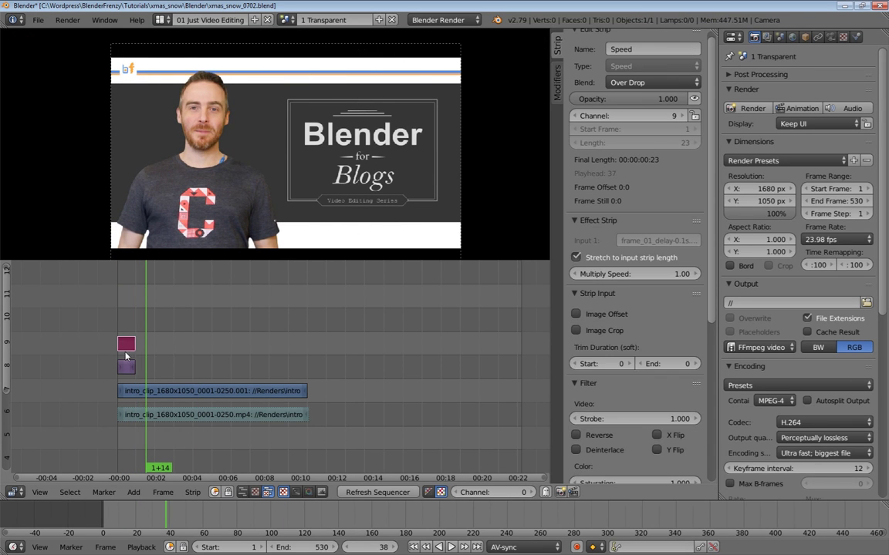
{"action": "right_click", "coordinate": [127, 368]}
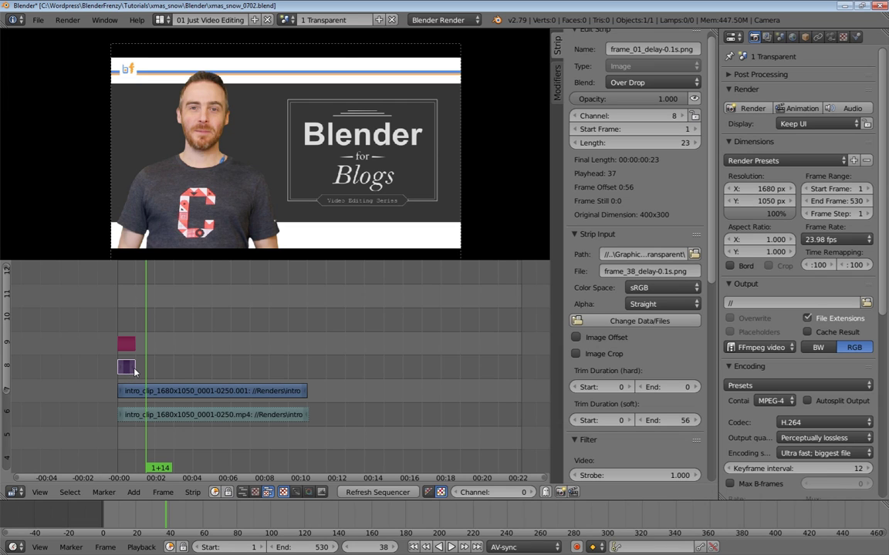
{"action": "key", "text": "shift+d"}
{"action": "left_click", "coordinate": [148, 369]}
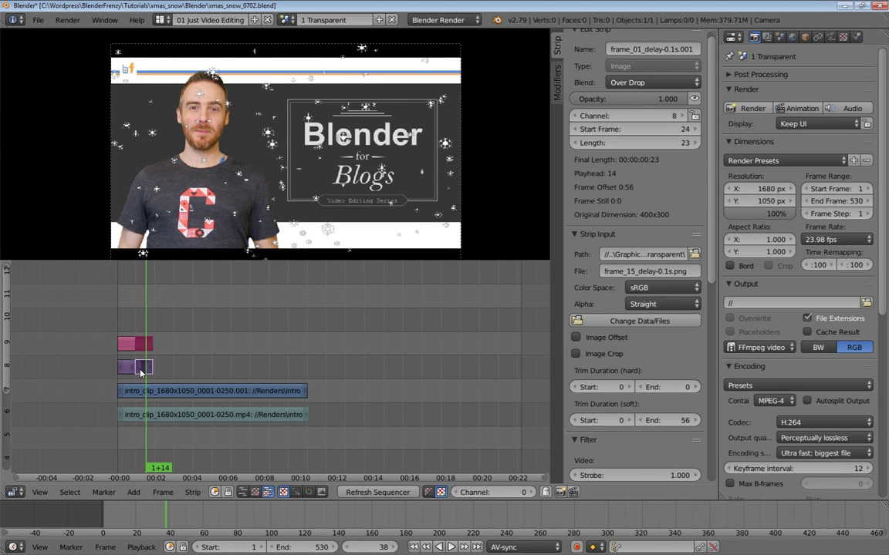
{"action": "key", "text": "shift+d"}
{"action": "left_click", "coordinate": [157, 370]}
{"action": "key", "text": "shift+d"}
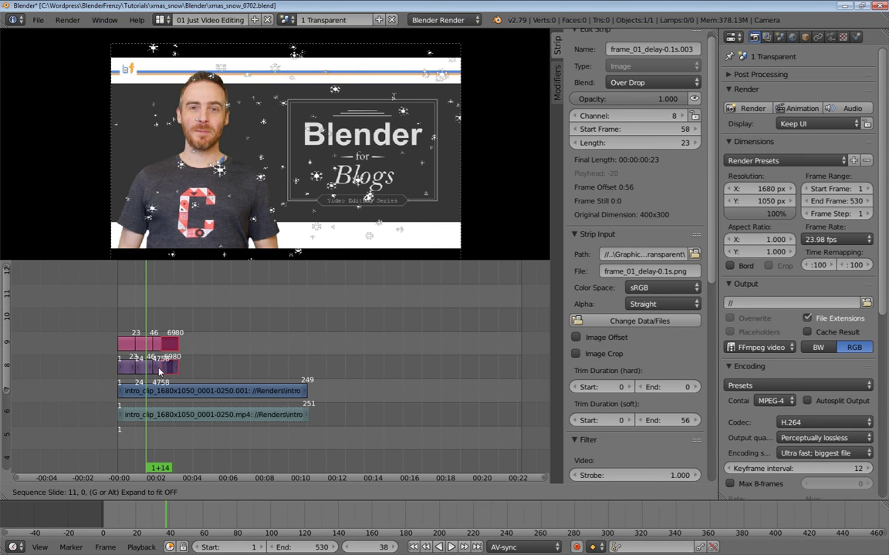
{"action": "left_click", "coordinate": [175, 368]}
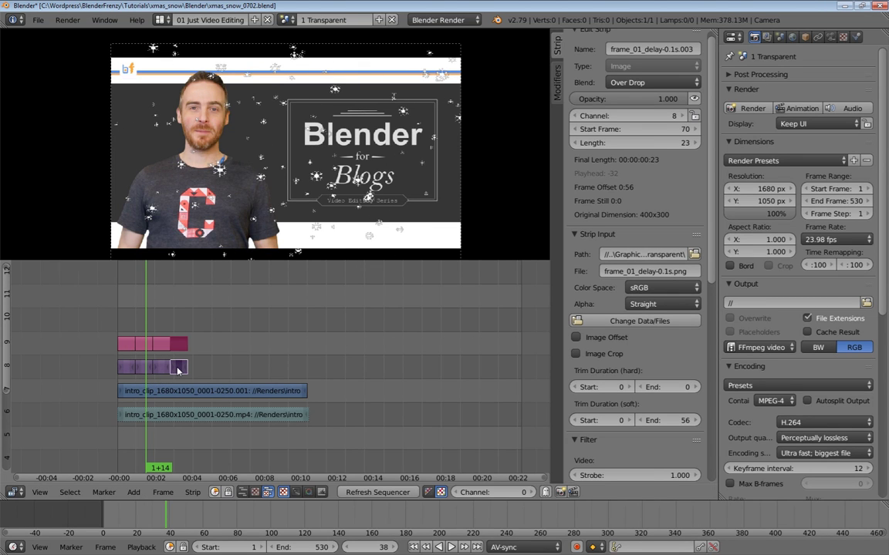
{"action": "key", "text": "shift+d"}
{"action": "left_click", "coordinate": [192, 371]}
{"action": "key", "text": "shift+d"}
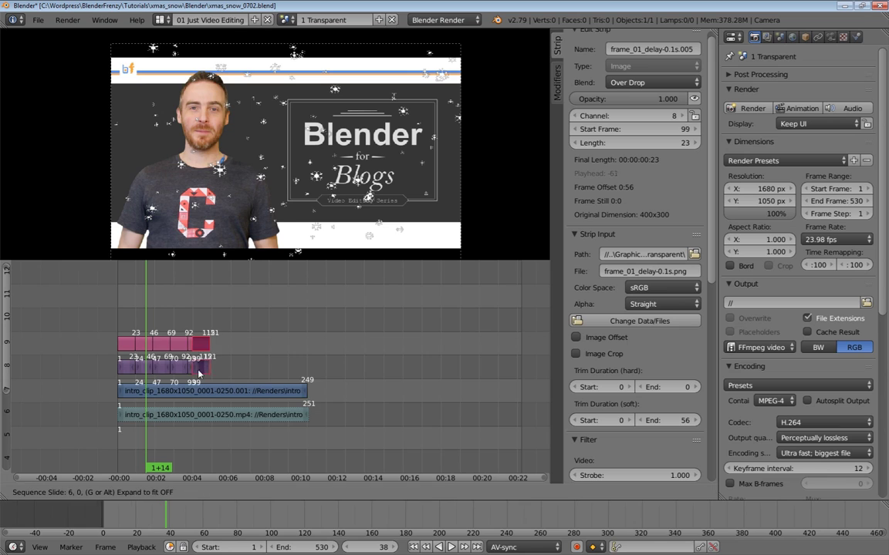
{"action": "left_click", "coordinate": [201, 374]}
{"action": "key", "text": "shift+d"}
{"action": "left_click", "coordinate": [194, 371]}
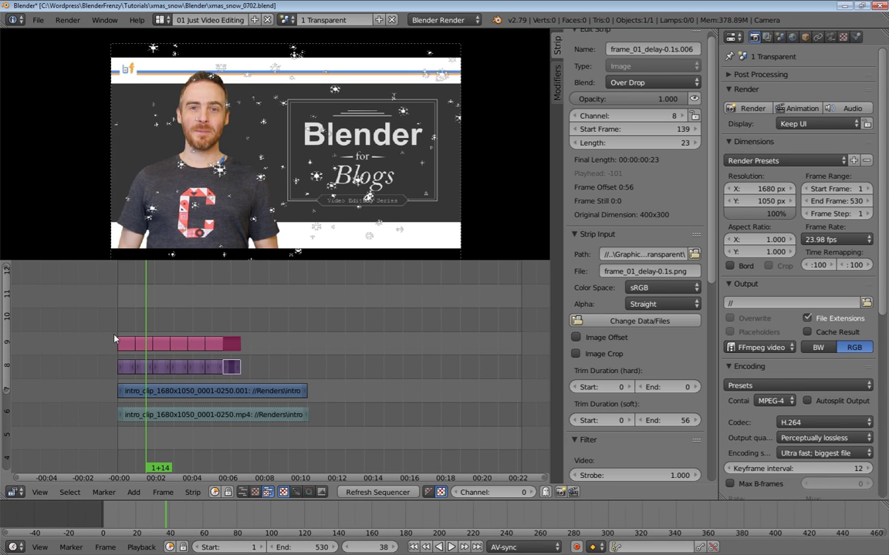
{"action": "key", "text": "b"}
{"action": "left_click_drag", "start_coordinate": [100, 324], "coordinate": [250, 379]}
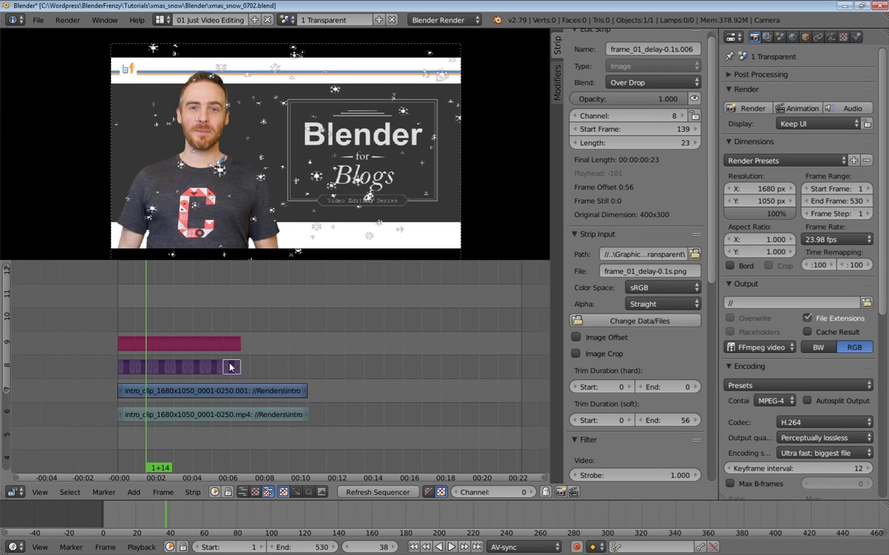
- Group the selected snow strips into a meta strip blended as Over Drop and preview it
{"action": "key", "text": "ctrl+g"}
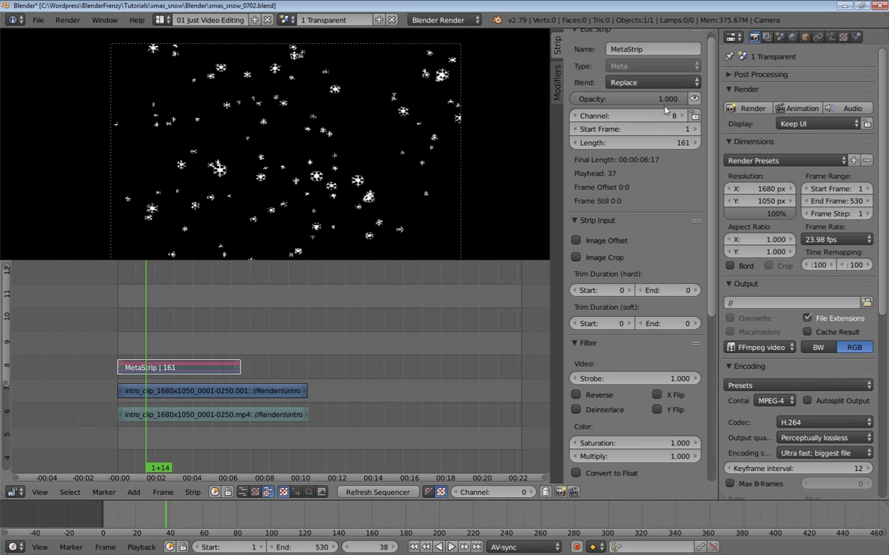
{"action": "left_click", "coordinate": [634, 83]}
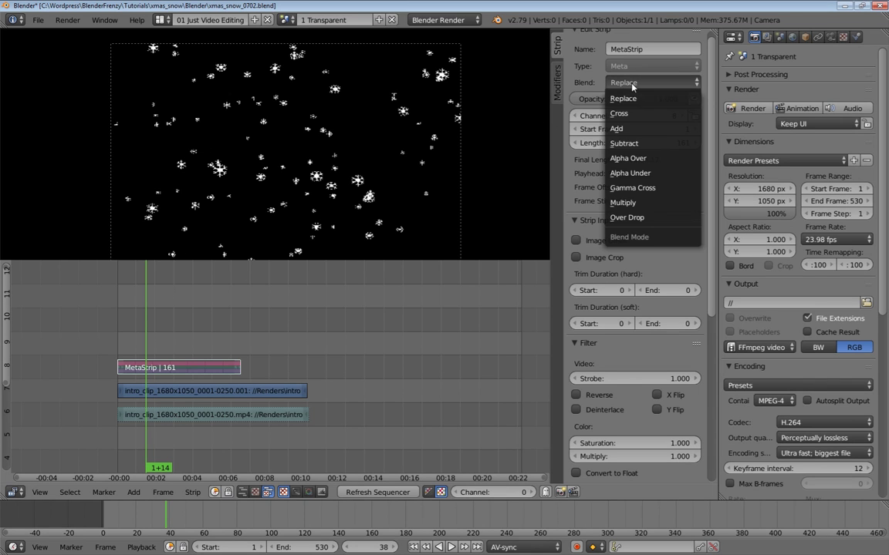
{"action": "left_click", "coordinate": [624, 217]}
{"action": "key", "text": "alt+a"}
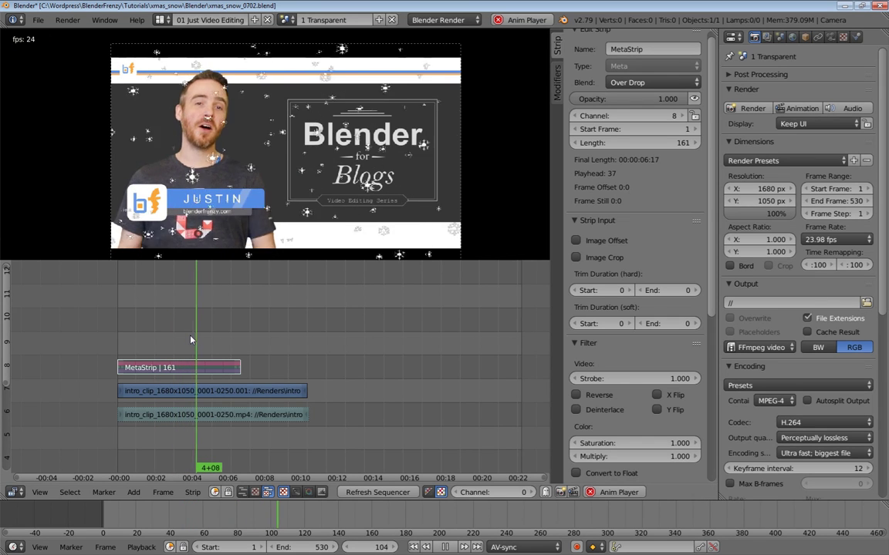
{"action": "key", "text": "alt+a"}
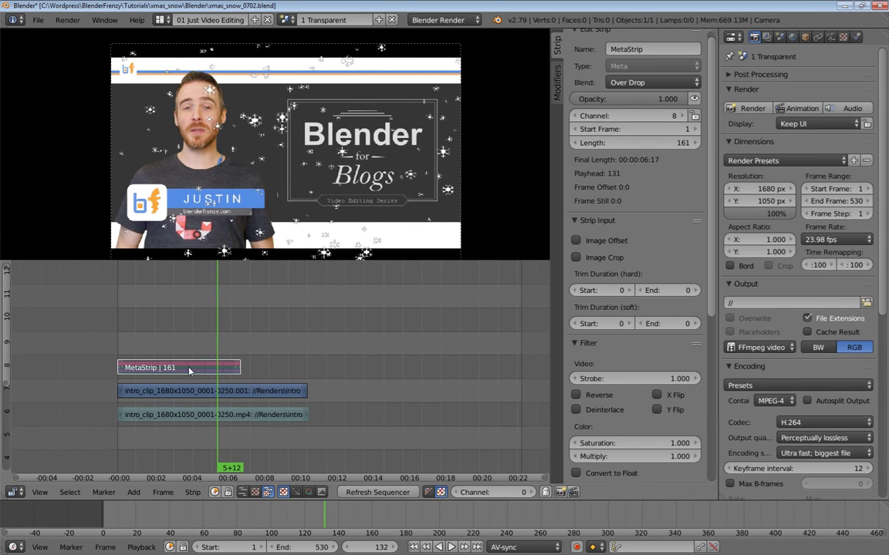
- Place a copy of the meta strip at frame 323, play the loop, then switch to the 2 Black scene
{"action": "key", "text": "shift+d"}
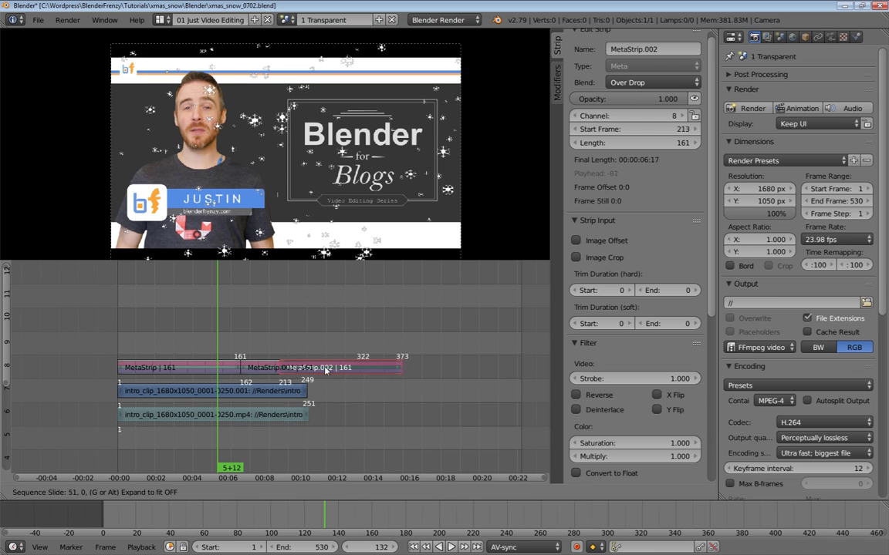
{"action": "left_click", "coordinate": [409, 369]}
{"action": "key", "text": "alt+a"}
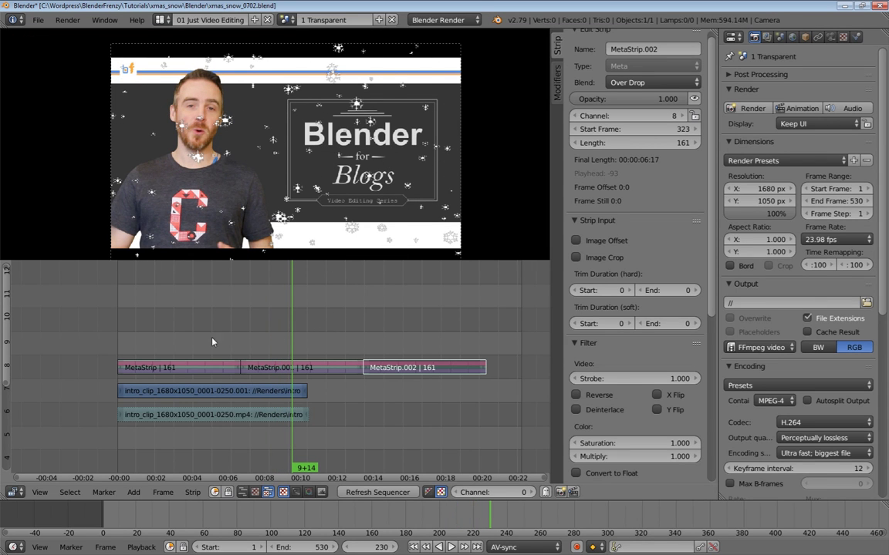
{"action": "left_click", "coordinate": [287, 19]}
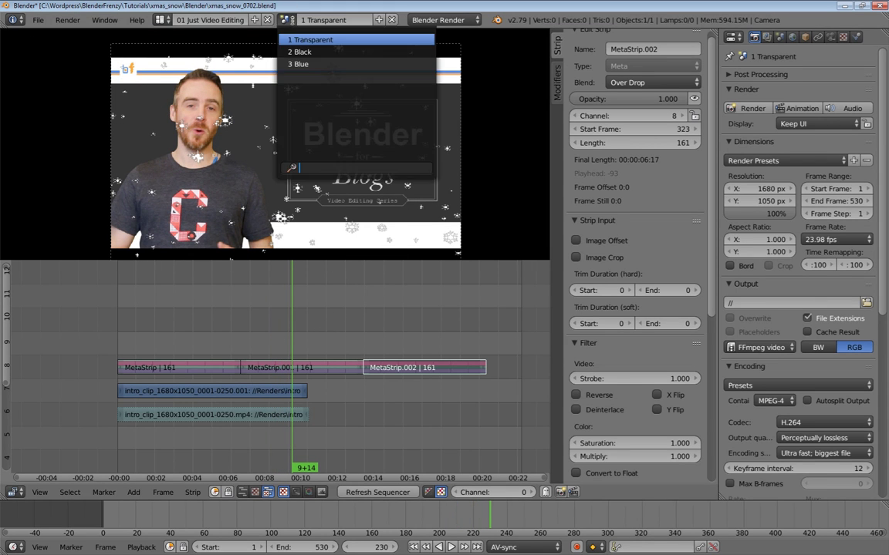
{"action": "left_click", "coordinate": [324, 52]}
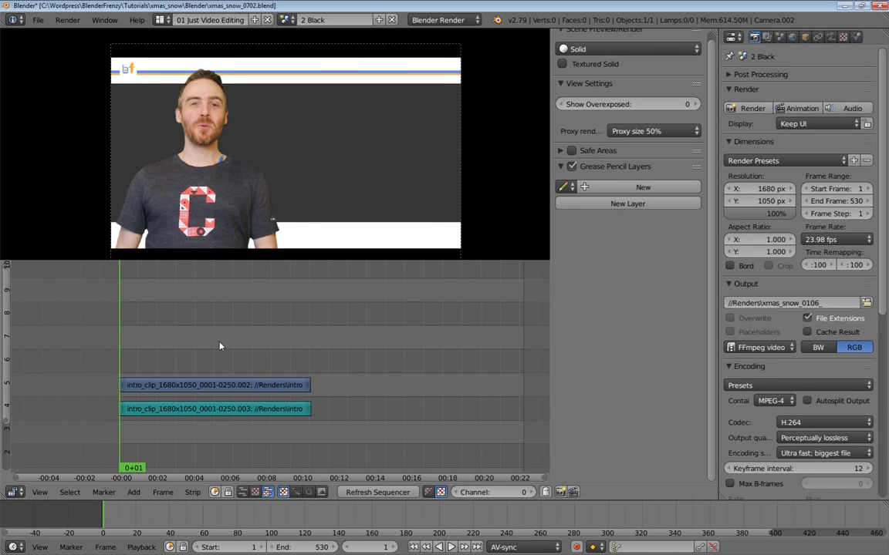
- Add all frames from the 02_Snow_Black folder as a 120-frame image strip in channel 1
{"action": "key", "text": "shift+a"}
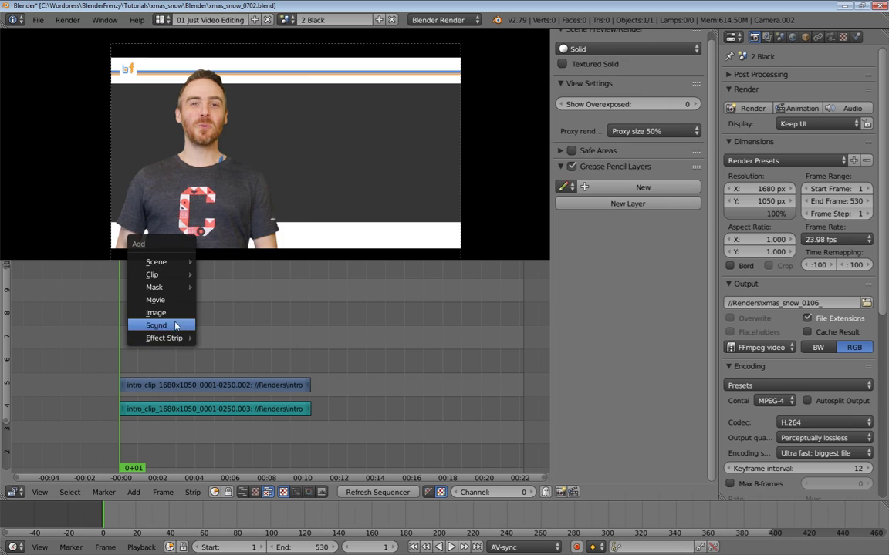
{"action": "left_click", "coordinate": [174, 321]}
{"action": "left_click", "coordinate": [162, 82]}
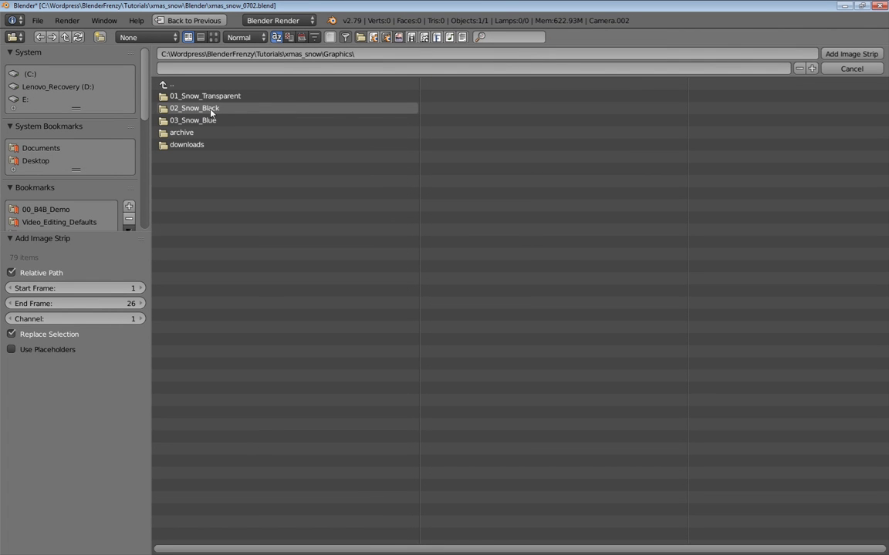
{"action": "left_click", "coordinate": [210, 112]}
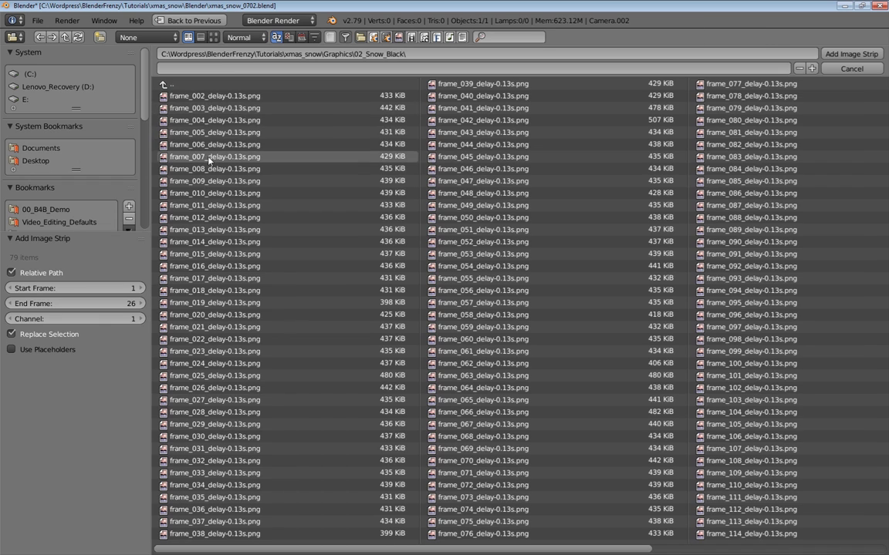
{"action": "left_click", "coordinate": [214, 37]}
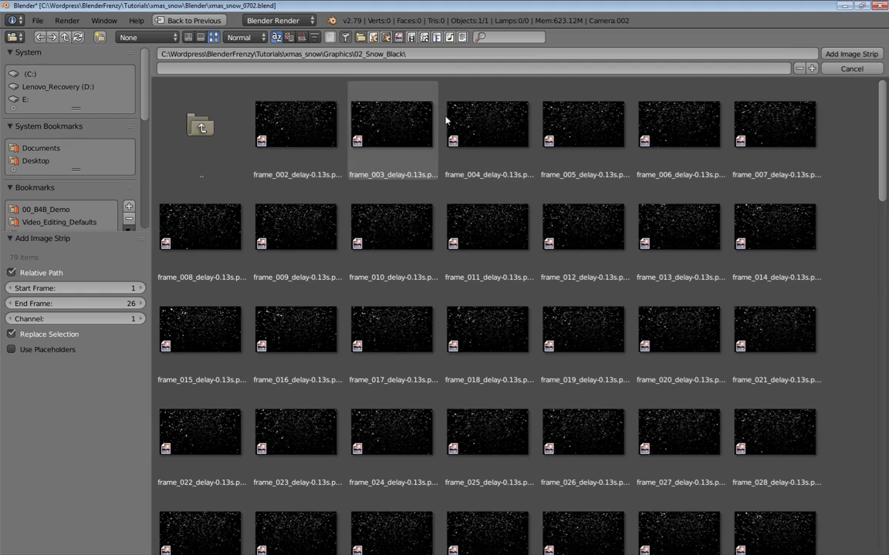
{"action": "scroll", "coordinate": [662, 305], "scroll_direction": "down", "scroll_amount": 3}
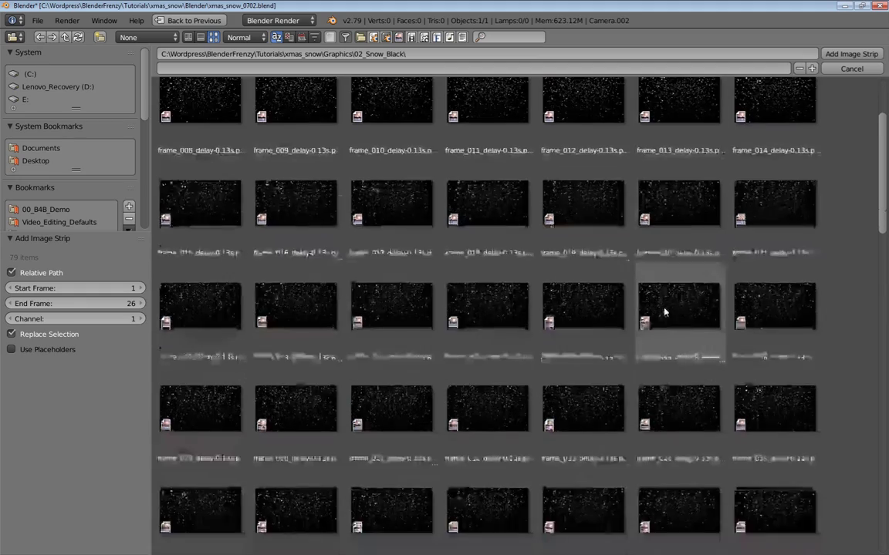
{"action": "scroll", "coordinate": [662, 311], "scroll_direction": "down", "scroll_amount": 15}
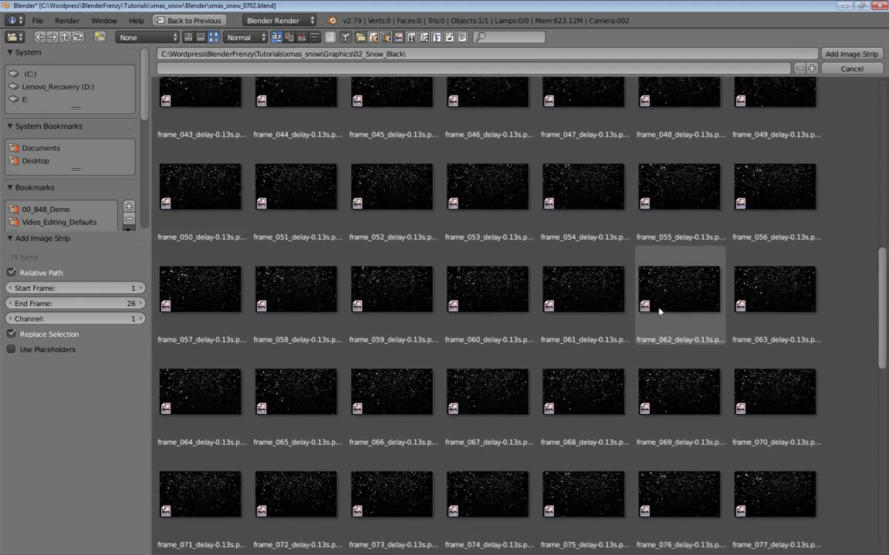
{"action": "scroll", "coordinate": [657, 310], "scroll_direction": "down", "scroll_amount": 5}
{"action": "key", "text": "a"}
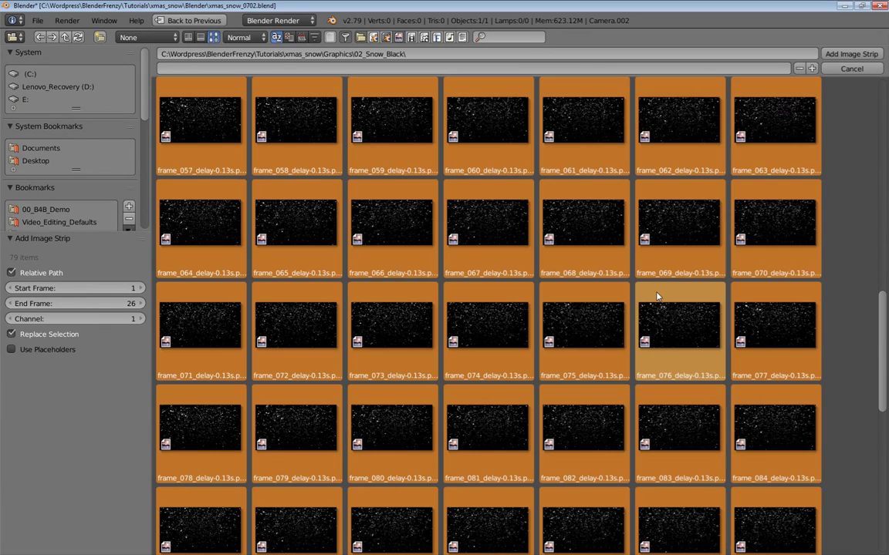
{"action": "left_click", "coordinate": [841, 54]}
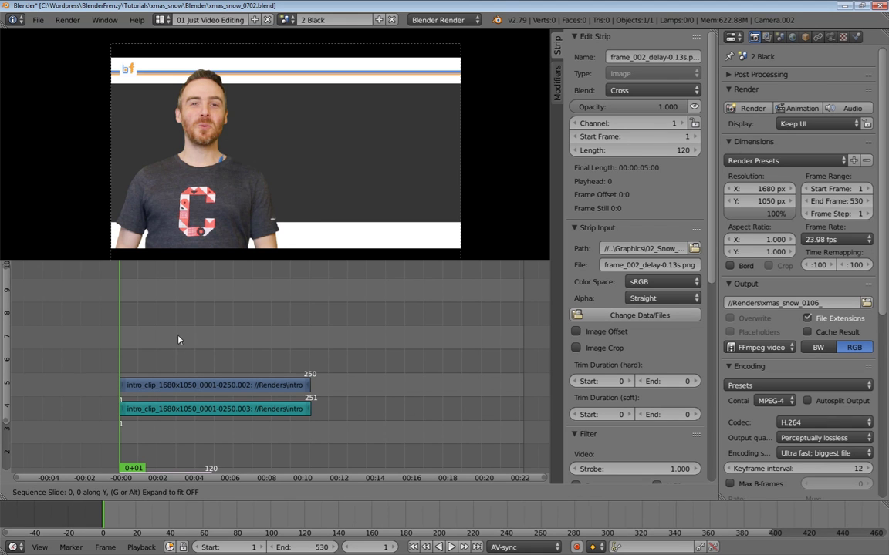
- Place the 02_Snow_Black image strip on channel 6 above the intro clips
{"action": "left_click", "coordinate": [183, 435]}
{"action": "scroll", "coordinate": [162, 359], "scroll_direction": "up", "scroll_amount": 3}
{"action": "middle_click_drag", "start_coordinate": [168, 355], "coordinate": [275, 344]}
{"action": "middle_click_drag", "start_coordinate": [308, 386], "coordinate": [311, 402]}
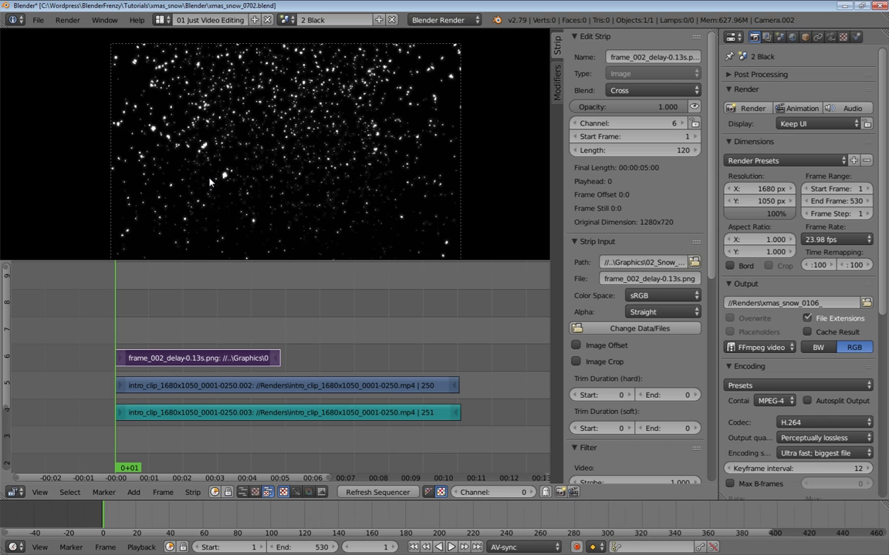
{"action": "middle_click_drag", "start_coordinate": [209, 182], "coordinate": [224, 206]}
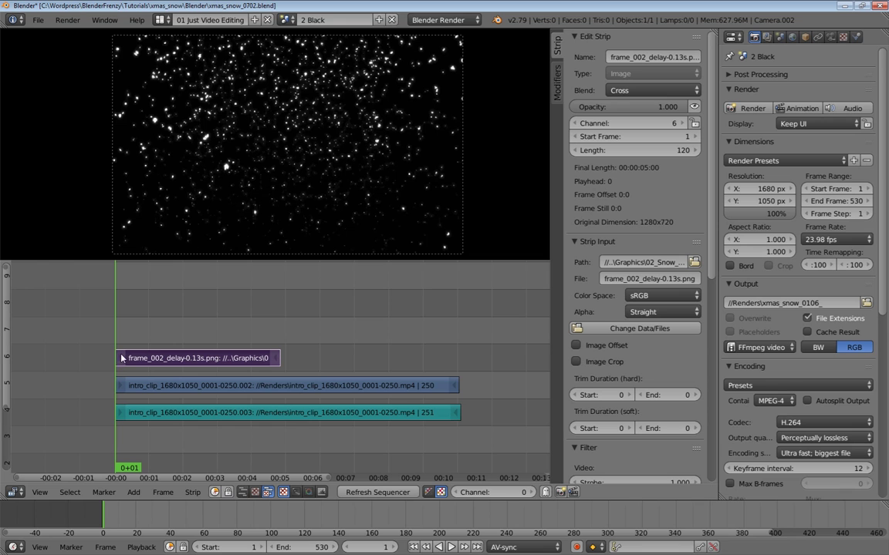
- Preview the snow playback, then mute the intro's sound strip
{"action": "key", "text": "alt+a"}
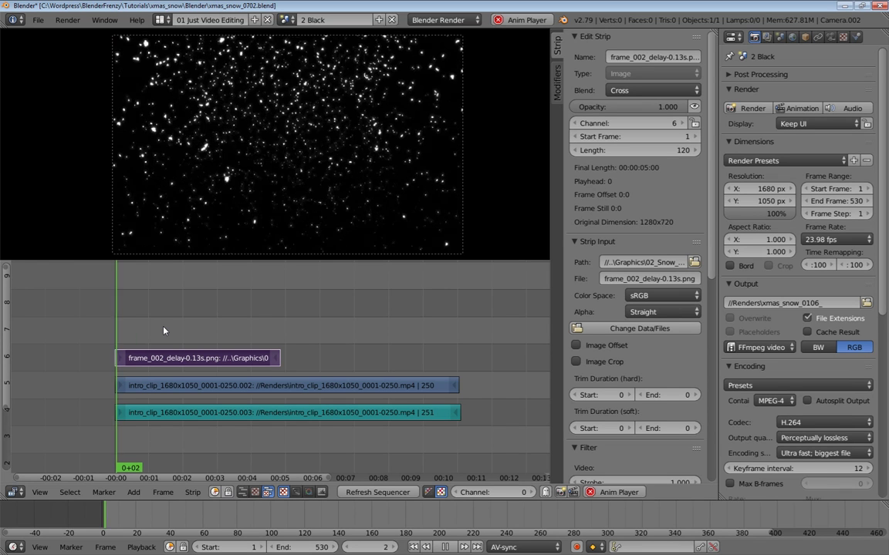
{"action": "key", "text": "alt+a"}
{"action": "right_click", "coordinate": [197, 416]}
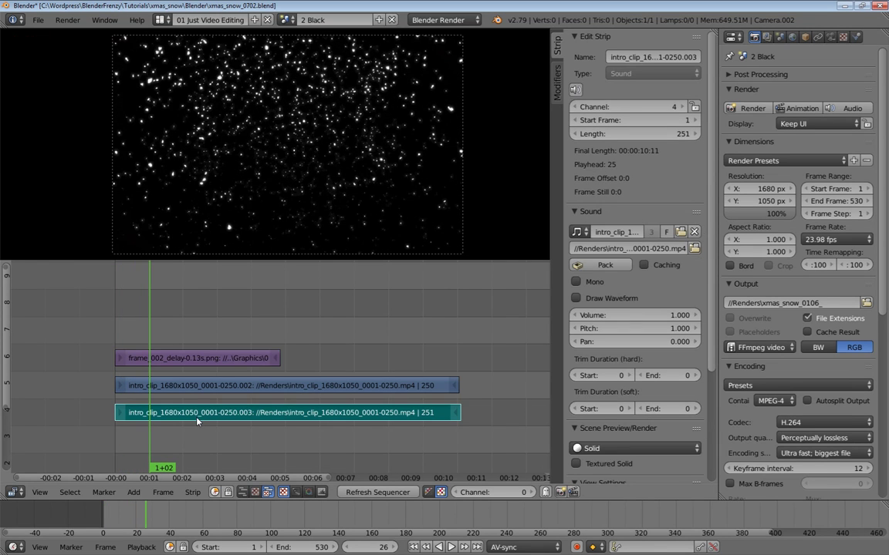
{"action": "key", "text": "h"}
- Play from around frame 18 to watch the falling snow, ending at frame 40
{"action": "left_click_drag", "start_coordinate": [145, 313], "coordinate": [135, 316]}
{"action": "key", "text": "alt+a"}
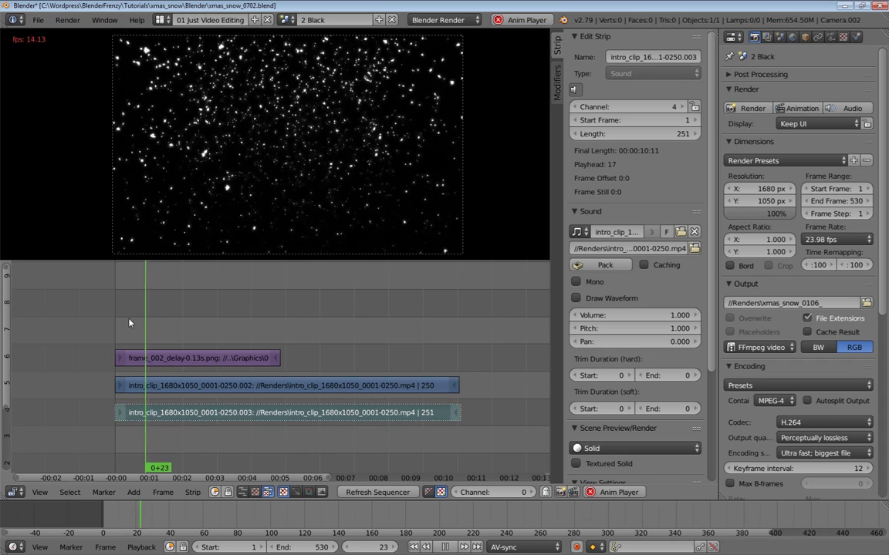
{"action": "mouse_move", "coordinate": [141, 326]}
{"action": "left_mouse_down"}
{"action": "mouse_move", "coordinate": [167, 312]}
{"action": "mouse_move", "coordinate": [133, 319]}
{"action": "mouse_move", "coordinate": [143, 325]}
{"action": "left_mouse_up"}
{"action": "key", "text": "alt+a"}
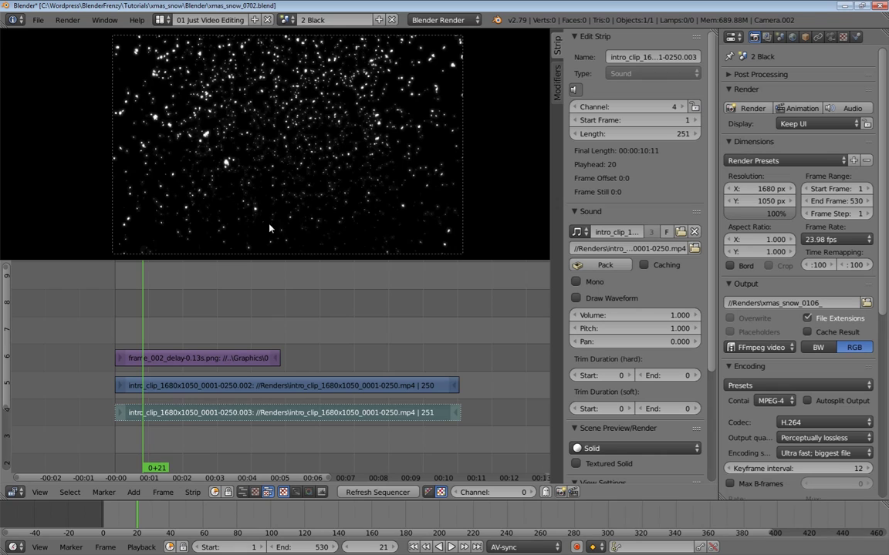
{"action": "left_click", "coordinate": [170, 302]}
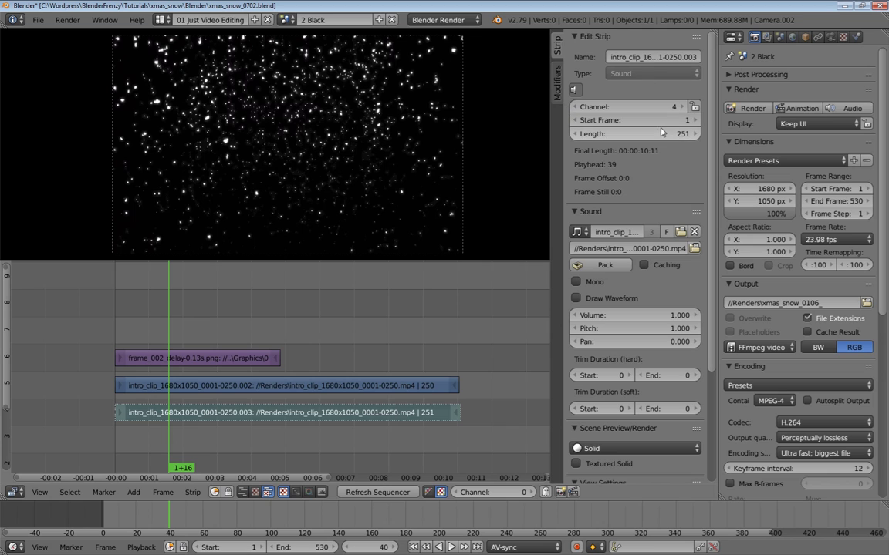
- Switch the 02_Snow_Black strip's blend from Over Drop to Add and play the snowy intro
{"action": "right_click", "coordinate": [225, 360]}
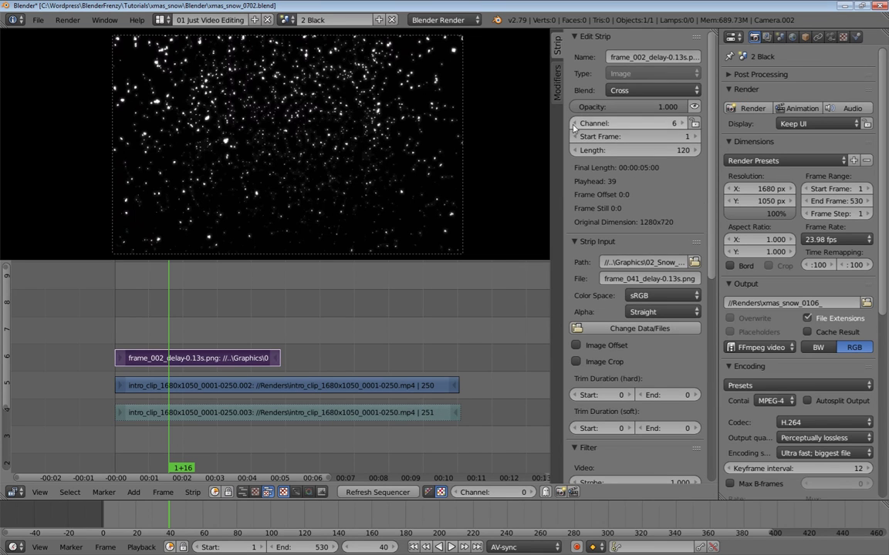
{"action": "left_click", "coordinate": [641, 91]}
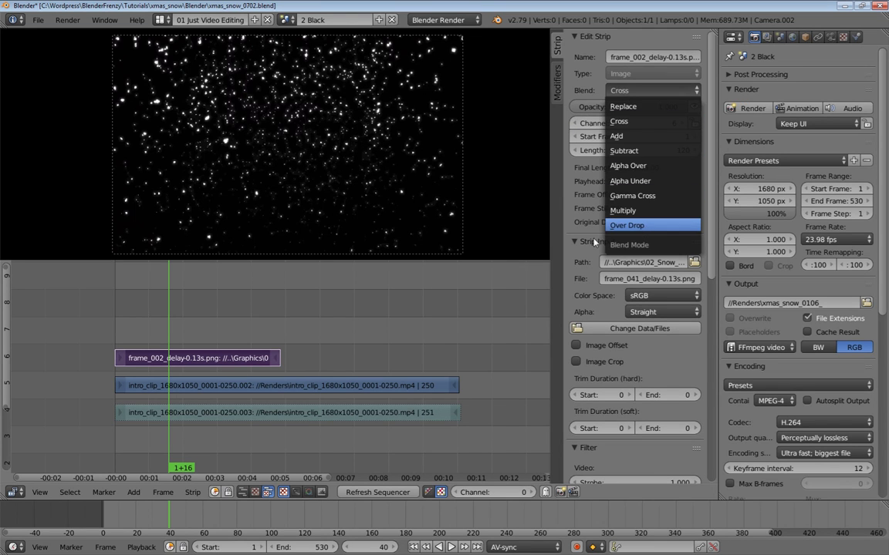
{"action": "left_click", "coordinate": [640, 226]}
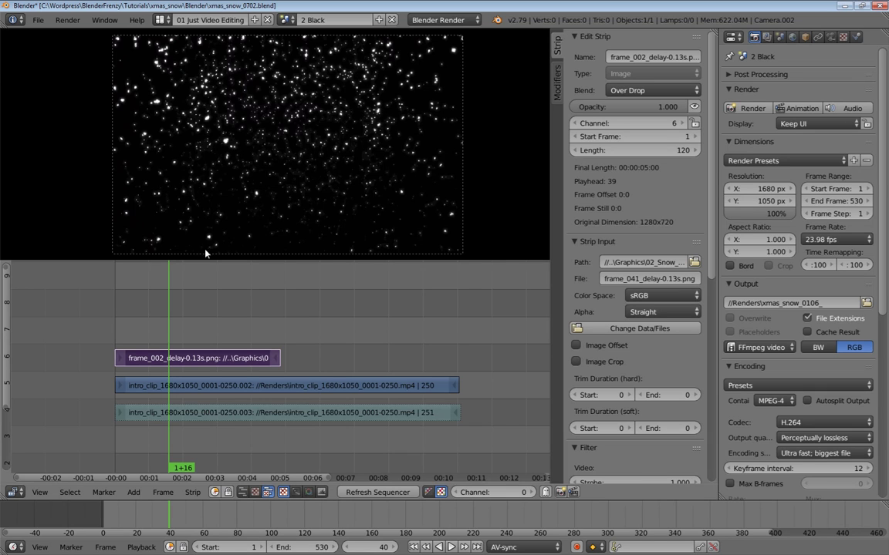
{"action": "left_click", "coordinate": [610, 91]}
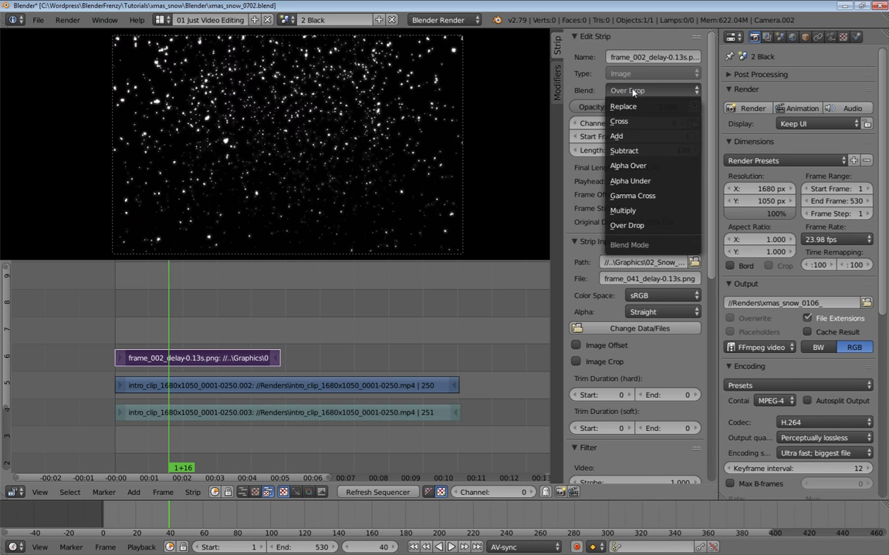
{"action": "left_click", "coordinate": [628, 142]}
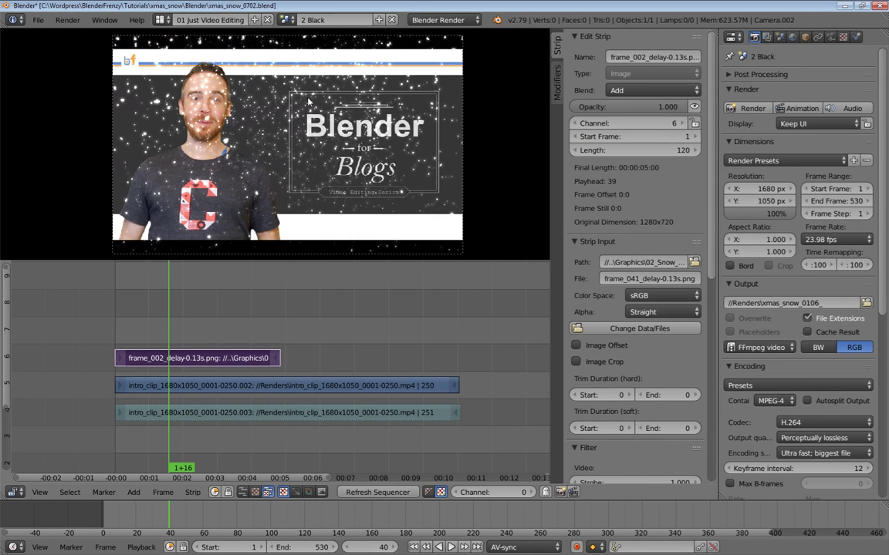
{"action": "key", "text": "alt+a"}
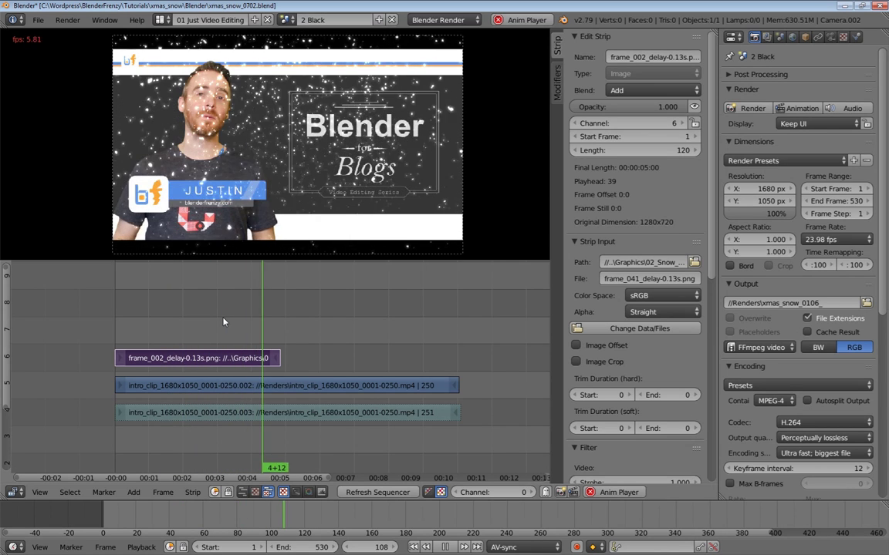
{"action": "key", "text": "alt+a"}
{"action": "scroll", "coordinate": [248, 156], "scroll_direction": "up", "scroll_amount": 6}
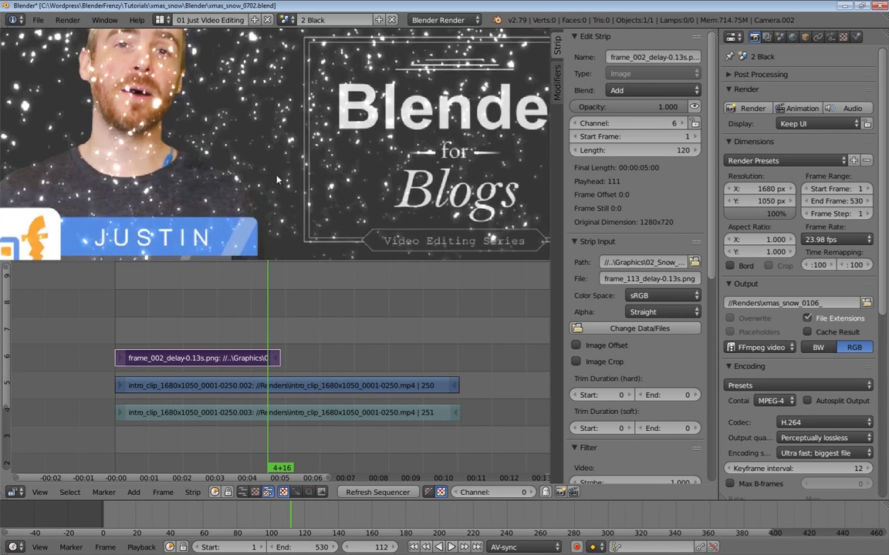
{"action": "scroll", "coordinate": [283, 116], "scroll_direction": "up", "scroll_amount": 2}
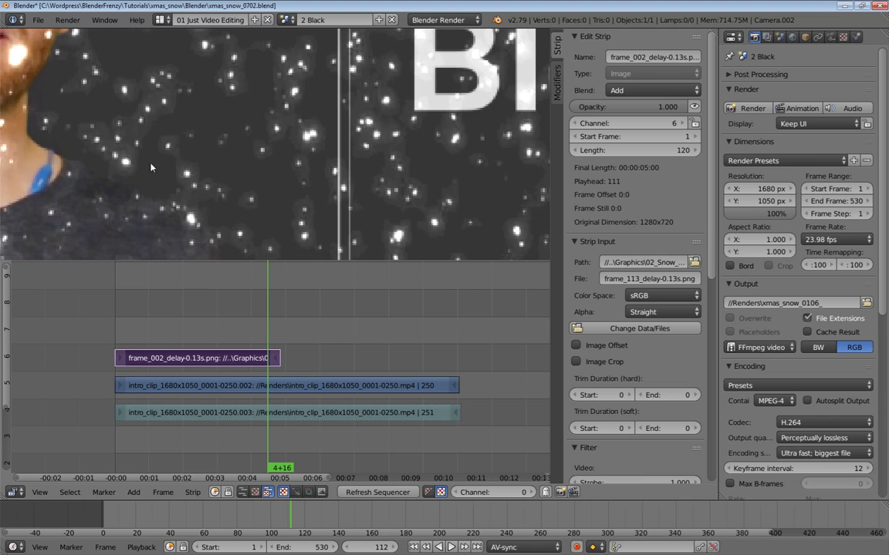
{"action": "scroll", "coordinate": [214, 134], "scroll_direction": "down", "scroll_amount": 6}
{"action": "scroll", "coordinate": [201, 131], "scroll_direction": "up", "scroll_amount": 4}
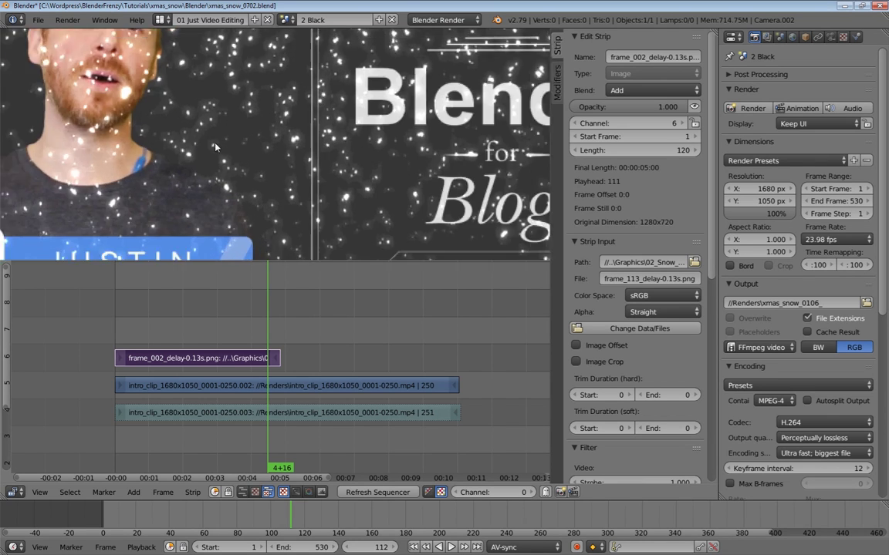
{"action": "scroll", "coordinate": [384, 155], "scroll_direction": "down", "scroll_amount": 4}
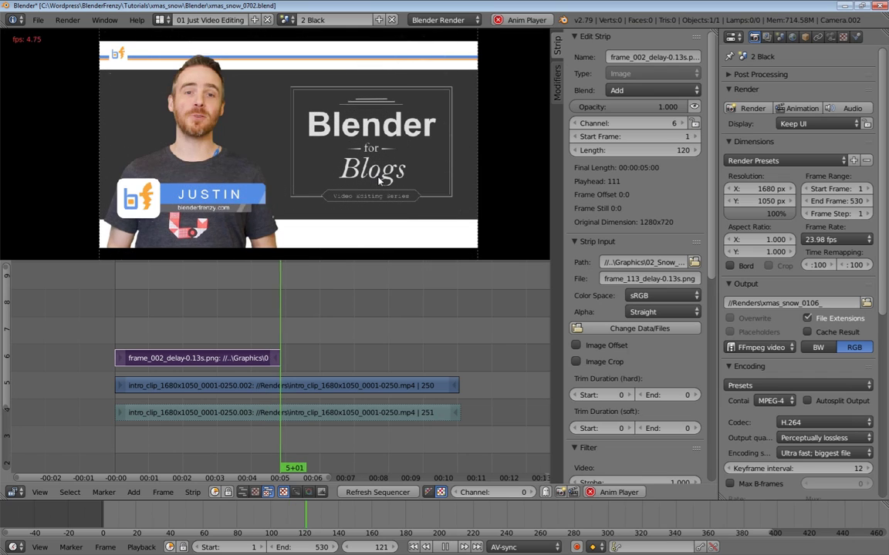
{"action": "key", "text": "alt+a"}
{"action": "left_click", "coordinate": [168, 270]}
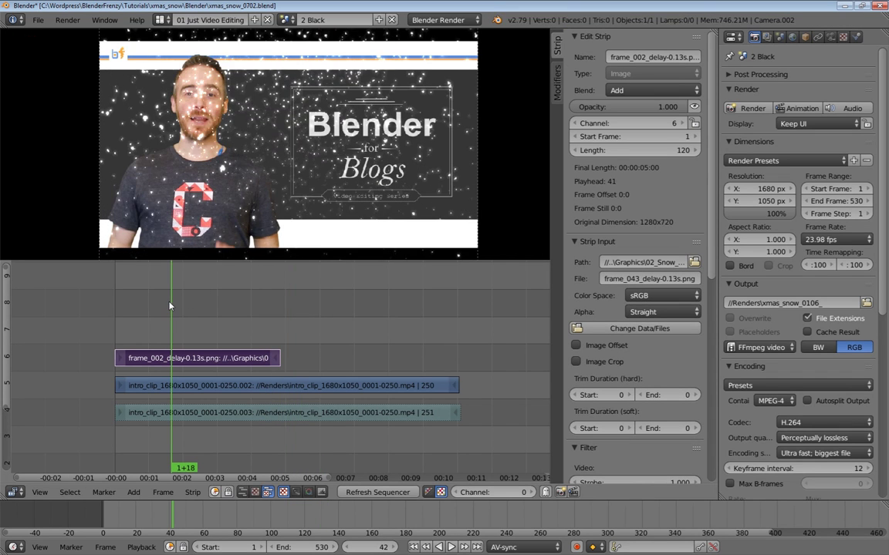
{"action": "key", "text": "alt+a"}
{"action": "scroll", "coordinate": [235, 143], "scroll_direction": "up", "scroll_amount": 5}
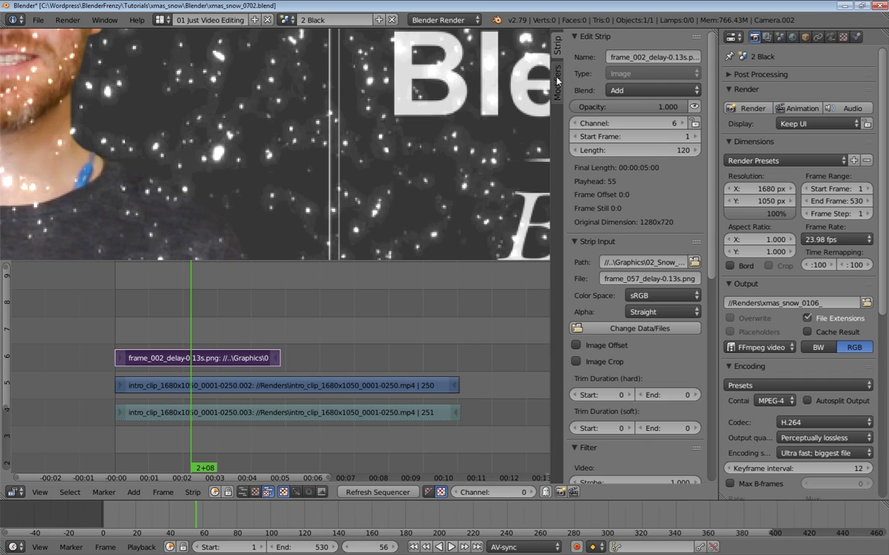
{"action": "left_click", "coordinate": [557, 80]}
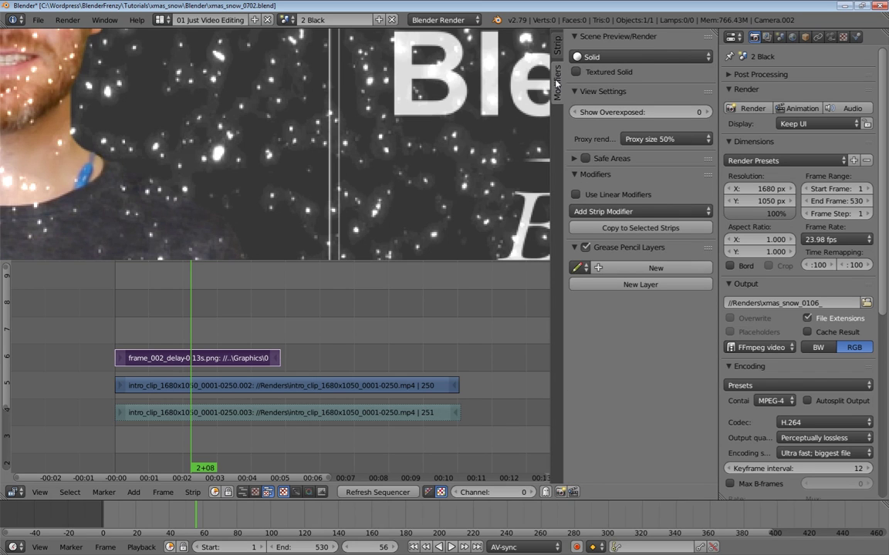
- Add a Curves modifier to the snow strip and move its black point to X 0.10450
{"action": "left_click", "coordinate": [609, 212]}
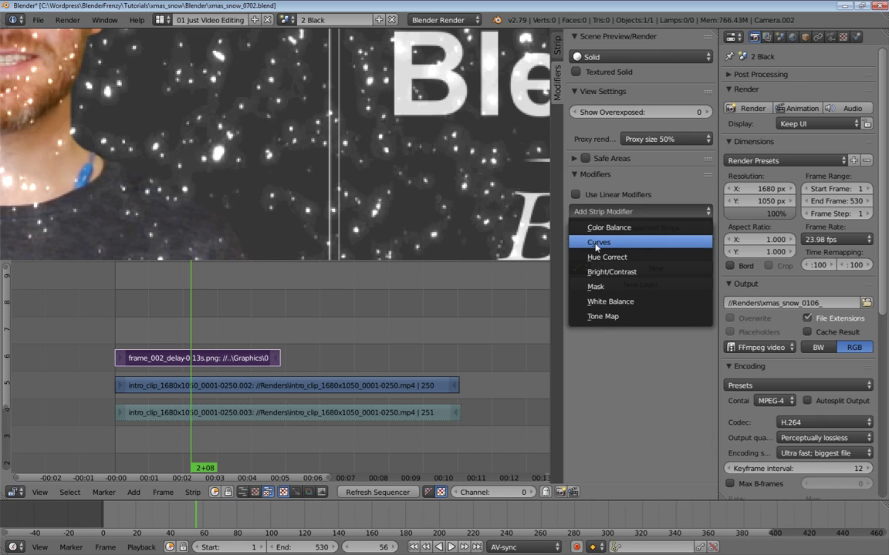
{"action": "left_click", "coordinate": [596, 244]}
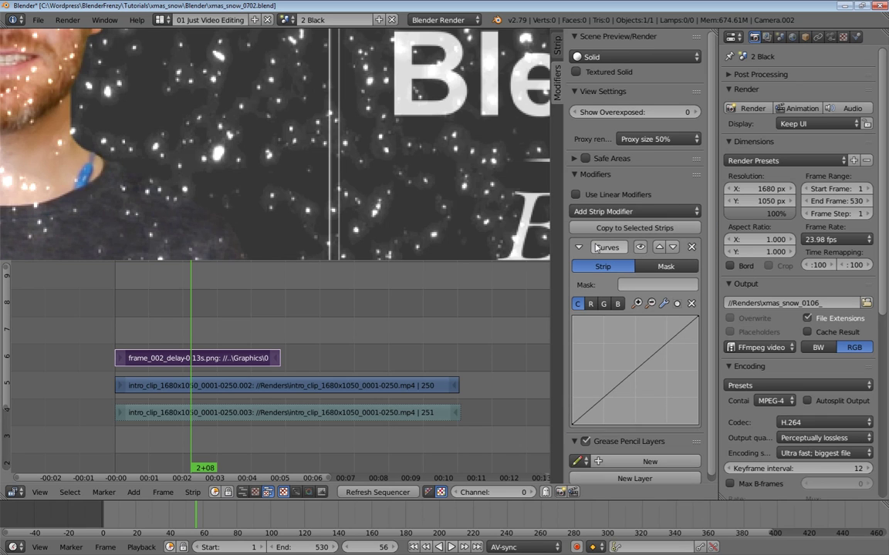
{"action": "left_click", "coordinate": [572, 427]}
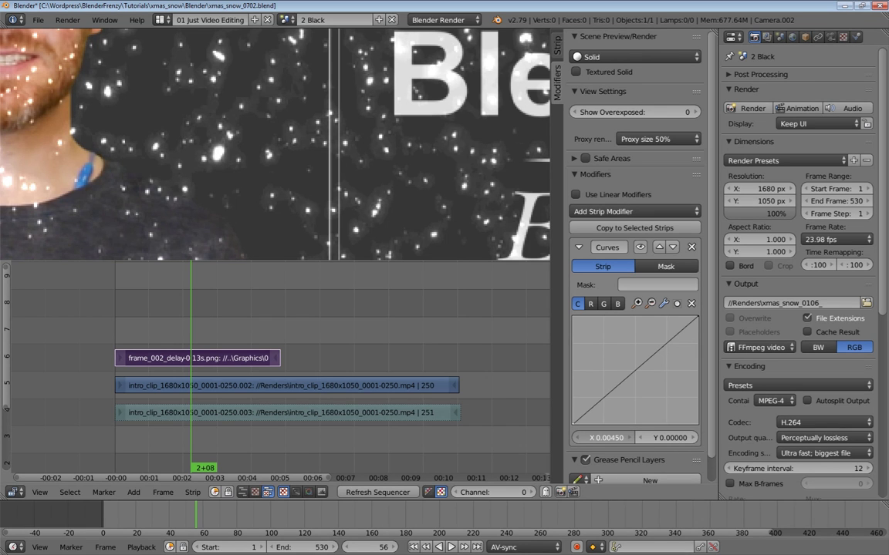
{"action": "mouse_move", "coordinate": [592, 438]}
{"action": "left_mouse_down"}
{"action": "mouse_move", "coordinate": [633, 438]}
{"action": "mouse_move", "coordinate": [608, 438]}
{"action": "left_mouse_up"}
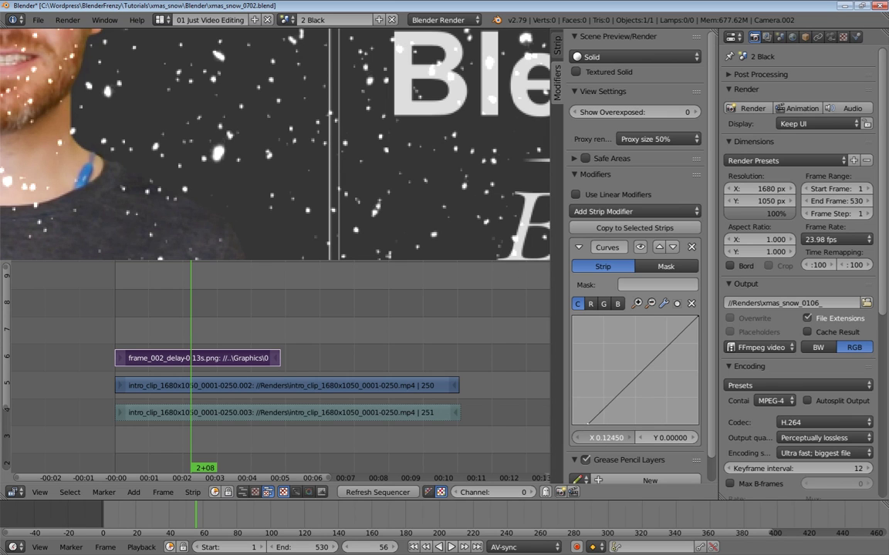
{"action": "mouse_move", "coordinate": [607, 438]}
{"action": "left_mouse_down"}
{"action": "mouse_move", "coordinate": [618, 437]}
{"action": "mouse_move", "coordinate": [607, 438]}
{"action": "left_mouse_up"}
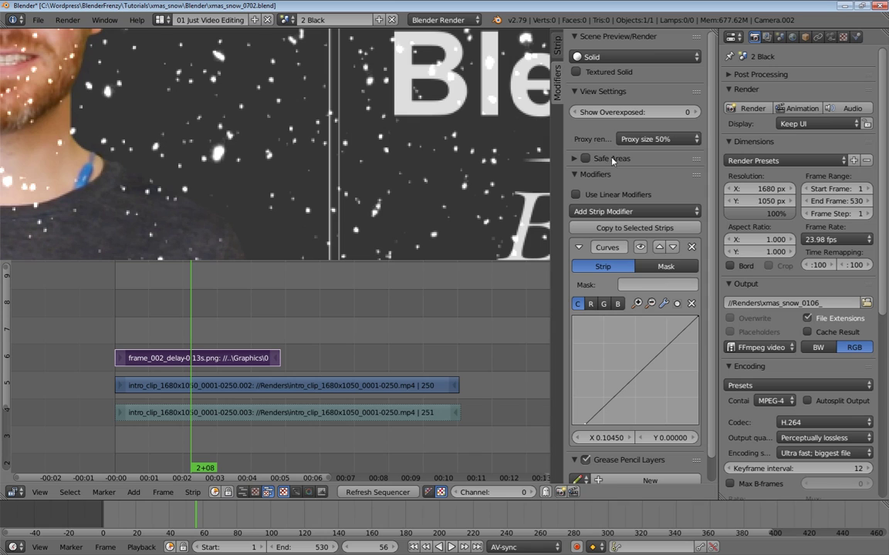
- Preview at Proxy size 100%, revert the curve start to X 0.08450, and play back
{"action": "left_click", "coordinate": [647, 140]}
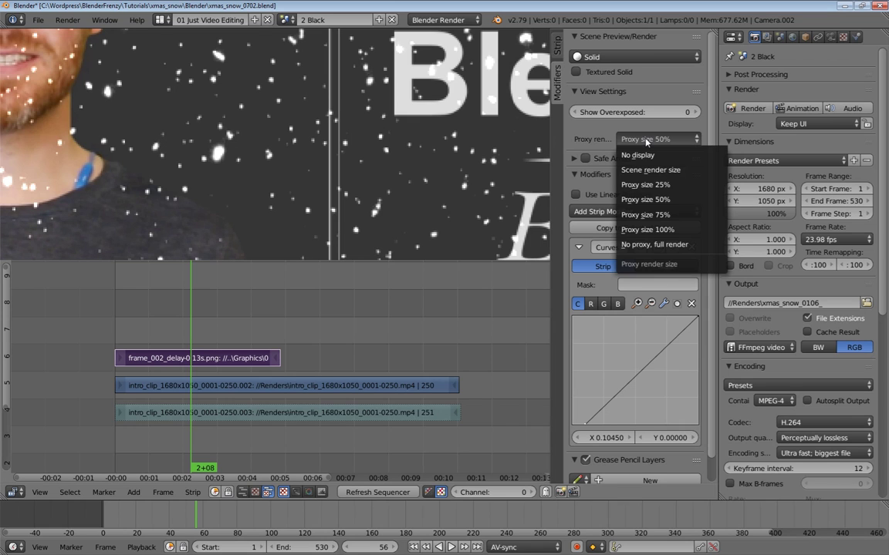
{"action": "left_click", "coordinate": [639, 231]}
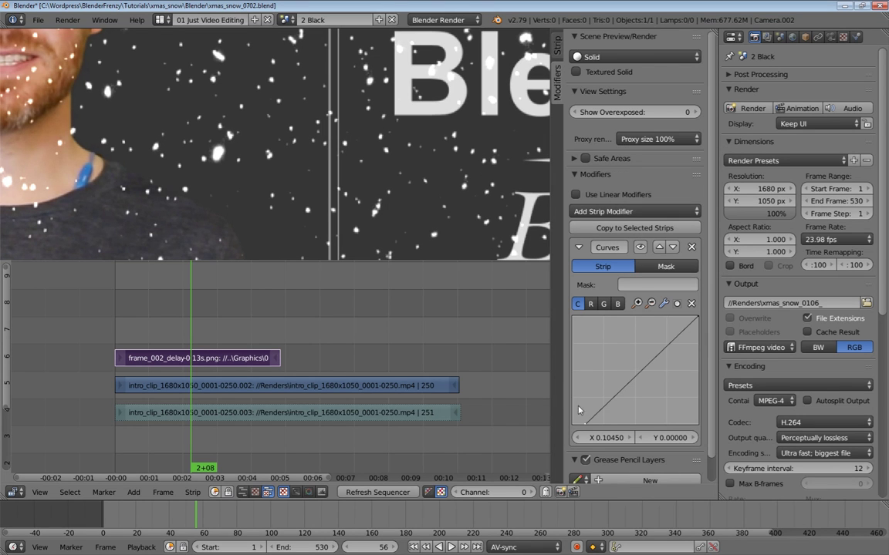
{"action": "key", "text": "ctrl+z"}
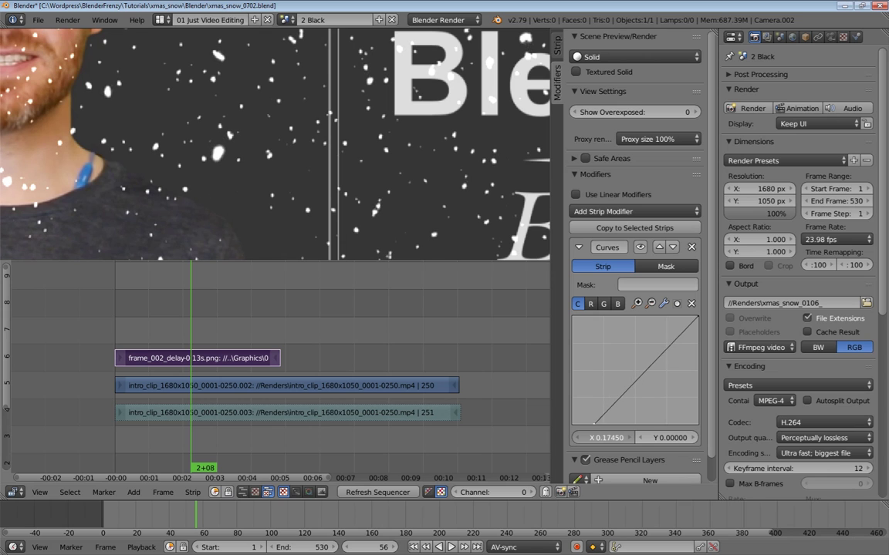
{"action": "key", "text": "ctrl+z"}
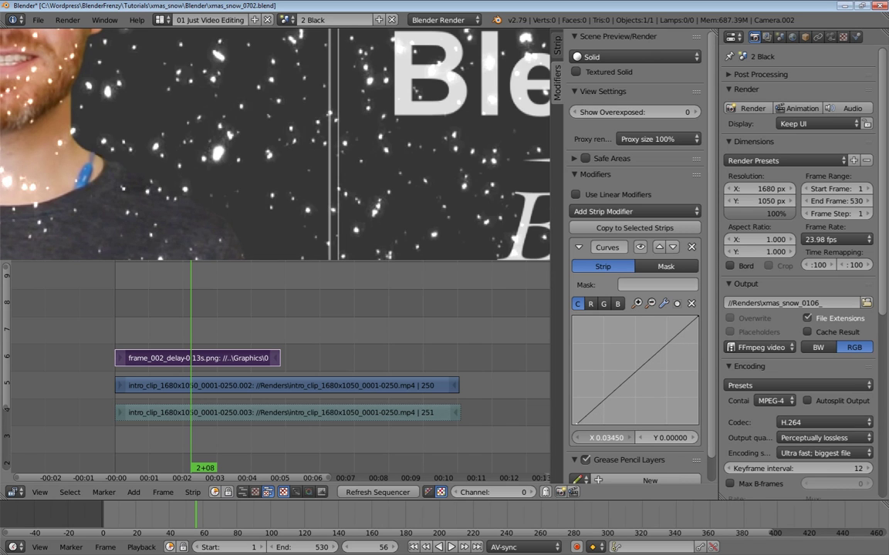
{"action": "key", "text": "ctrl+z"}
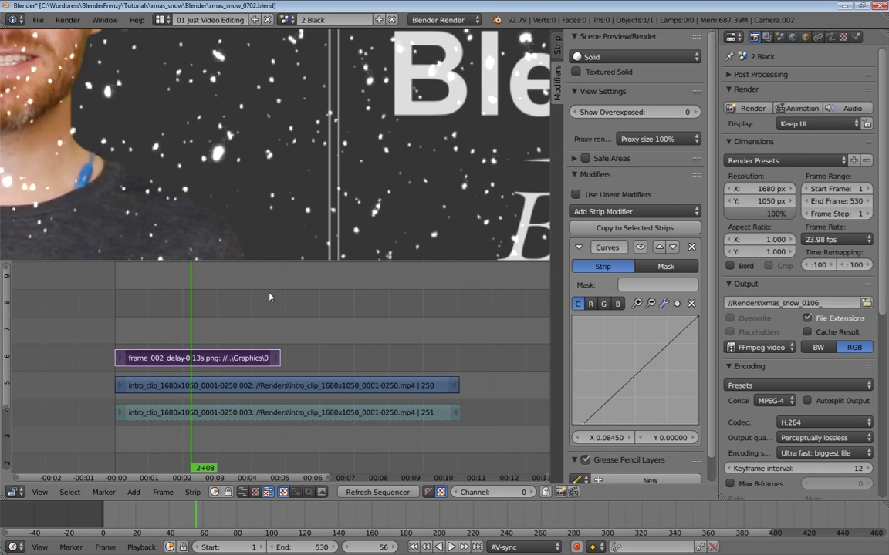
{"action": "scroll", "coordinate": [266, 158], "scroll_direction": "down", "scroll_amount": 6}
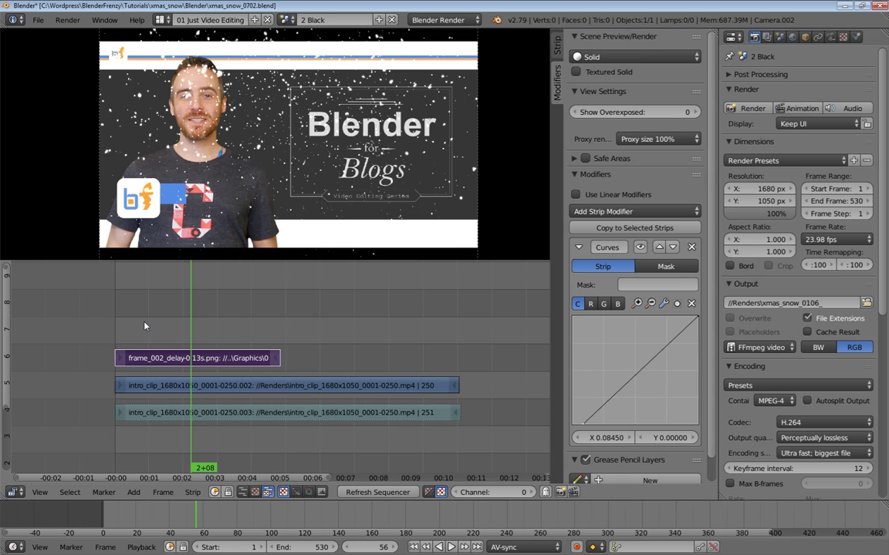
{"action": "left_click", "coordinate": [144, 326]}
{"action": "key", "text": "alt+a"}
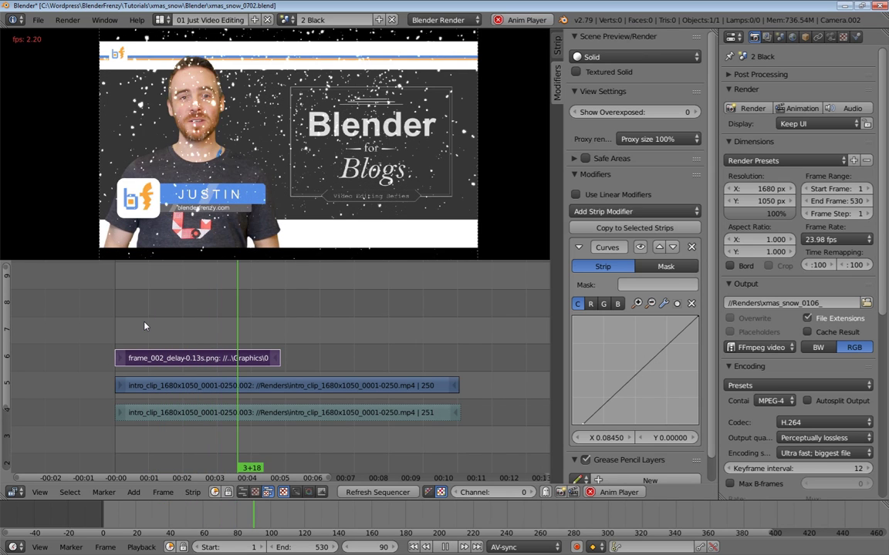
{"action": "key", "text": "alt+a"}
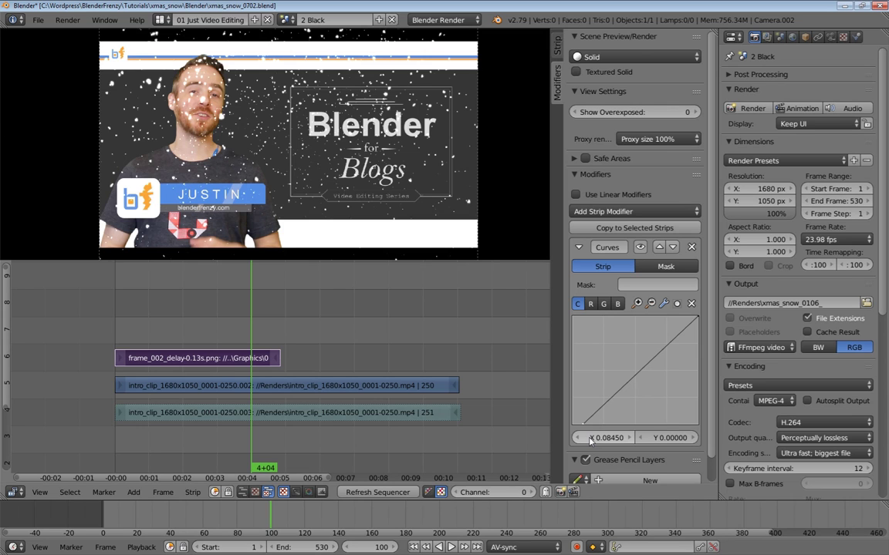
- Raise the curve black point to X 0.51450 and play from the start to check
{"action": "left_click_drag", "start_coordinate": [590, 439], "coordinate": [666, 439]}
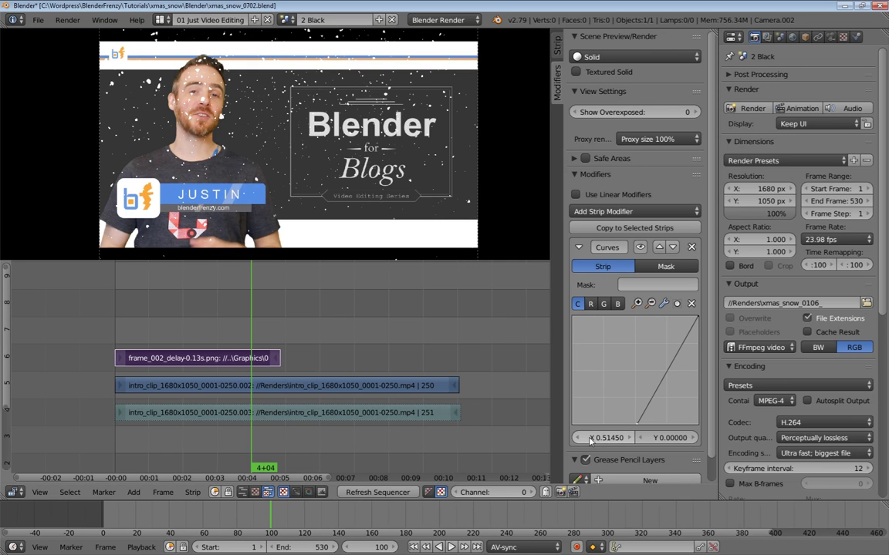
{"action": "key", "text": "shift+alt+a"}
{"action": "left_click", "coordinate": [137, 320]}
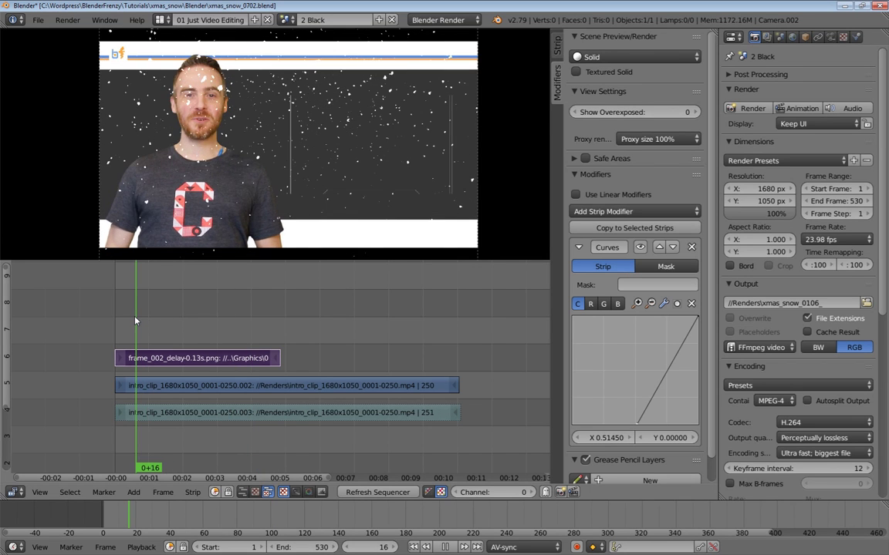
{"action": "key", "text": "alt+a"}
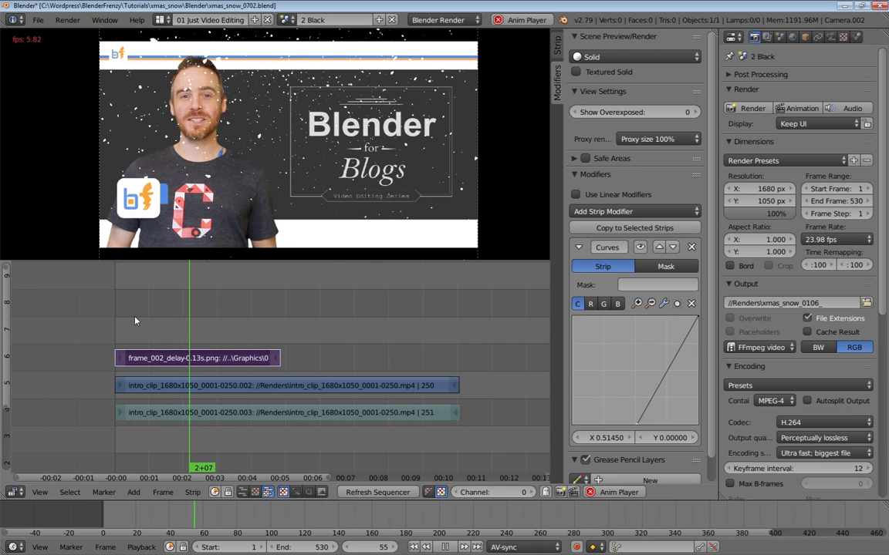
- Add a Speed Control effect over the snow strip with its blend set to Add
{"action": "key", "text": "alt+a"}
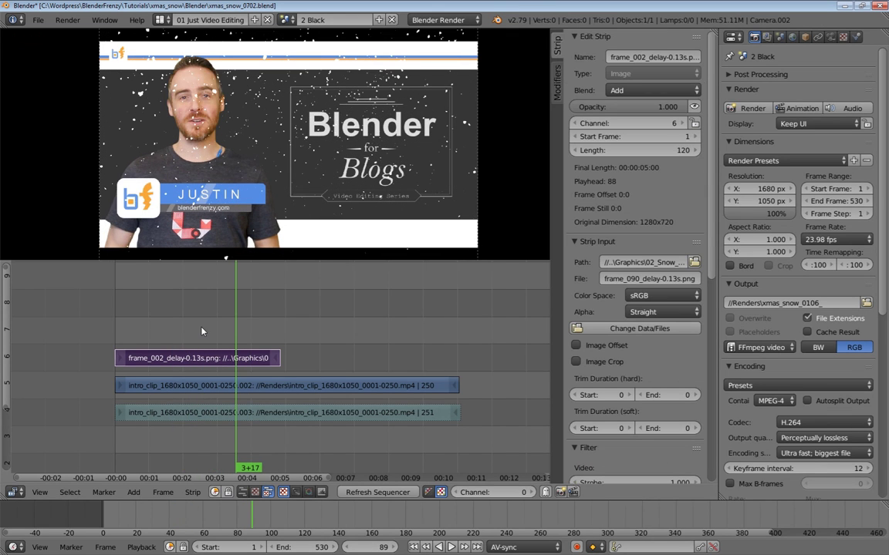
{"action": "key", "text": "shift+a"}
{"action": "mouse_move", "coordinate": [231, 335]}
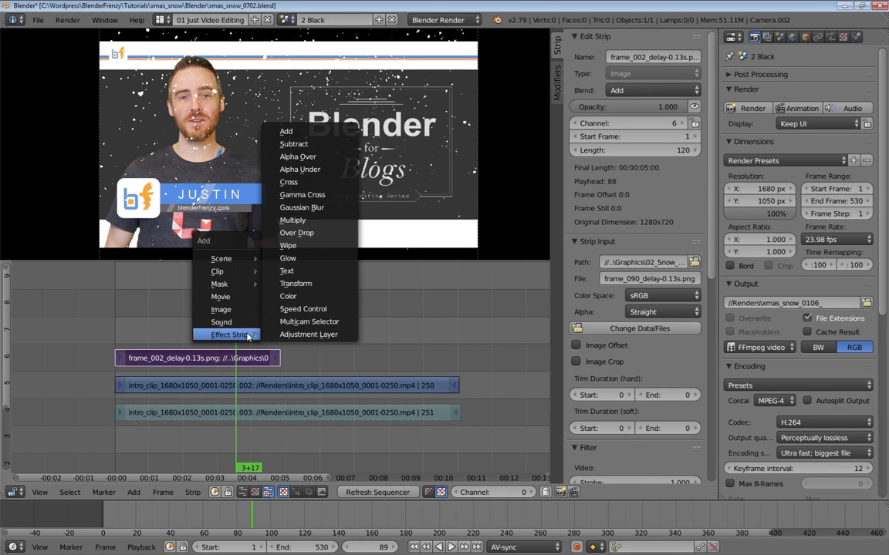
{"action": "left_click", "coordinate": [302, 309]}
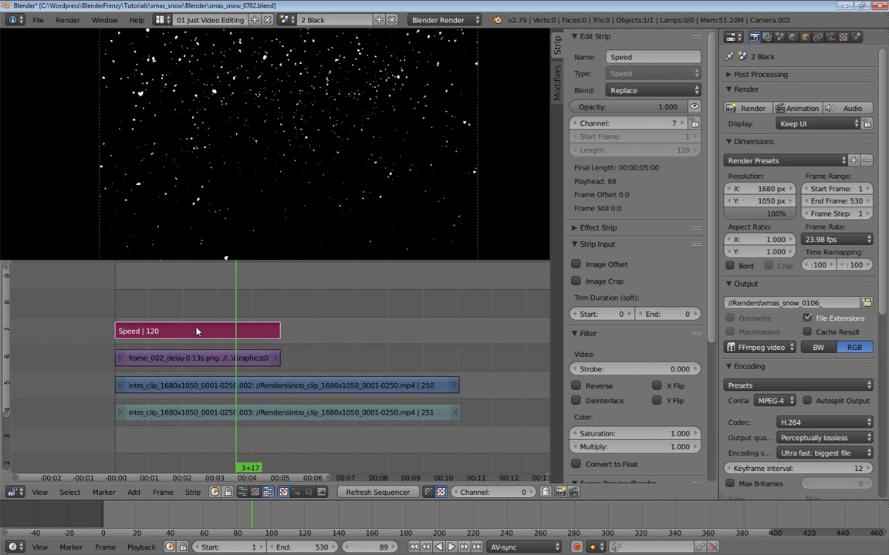
{"action": "left_click", "coordinate": [631, 90]}
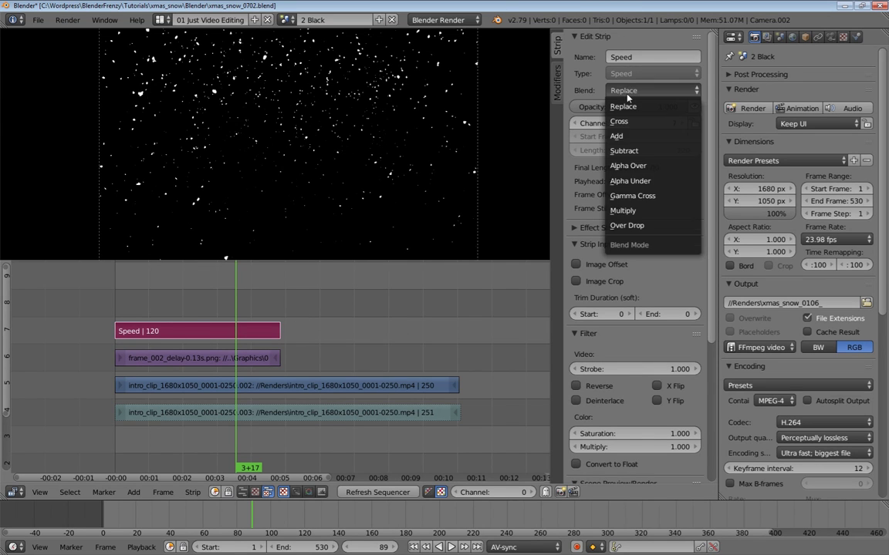
{"action": "left_click", "coordinate": [626, 226]}
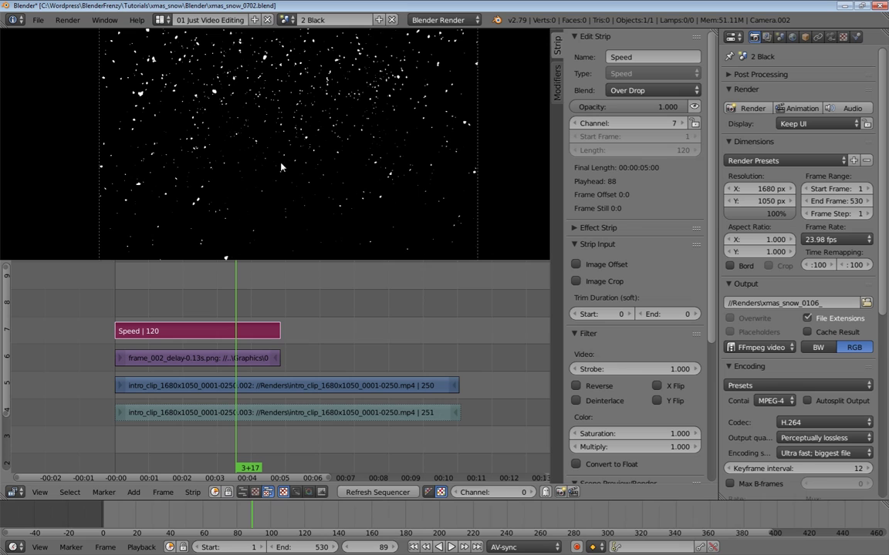
{"action": "left_click", "coordinate": [631, 91]}
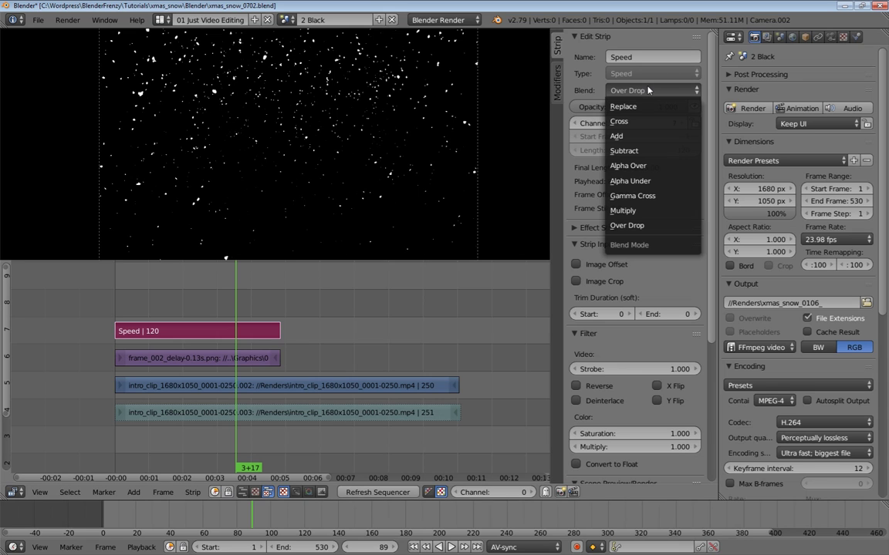
{"action": "left_click", "coordinate": [619, 136]}
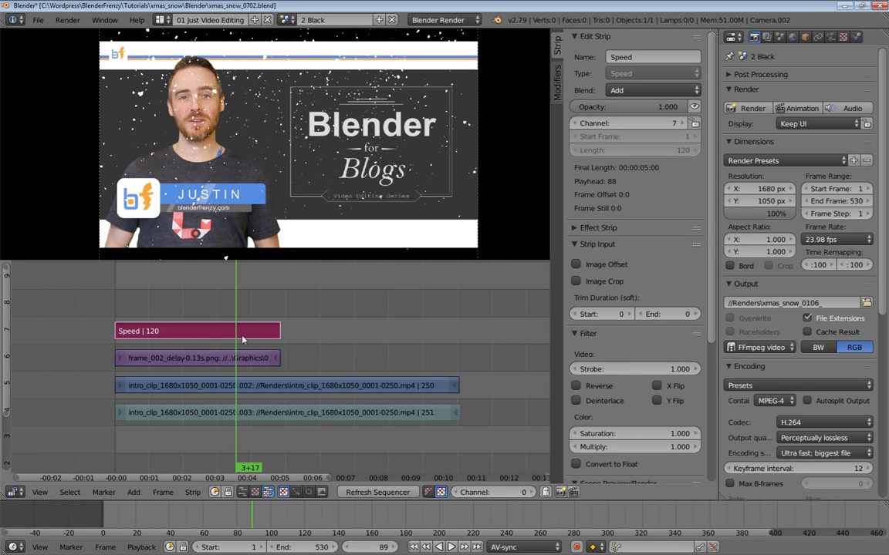
- Trim the snow image strip to 57 frames and play the shortened loop
{"action": "right_click_drag", "start_coordinate": [278, 358], "coordinate": [418, 361]}
{"action": "key", "text": "alt+a"}
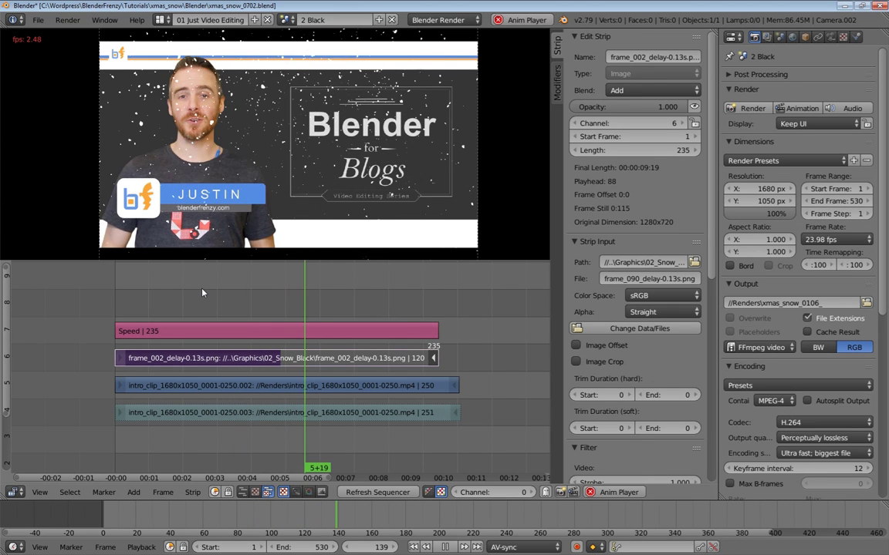
{"action": "key", "text": "alt+a"}
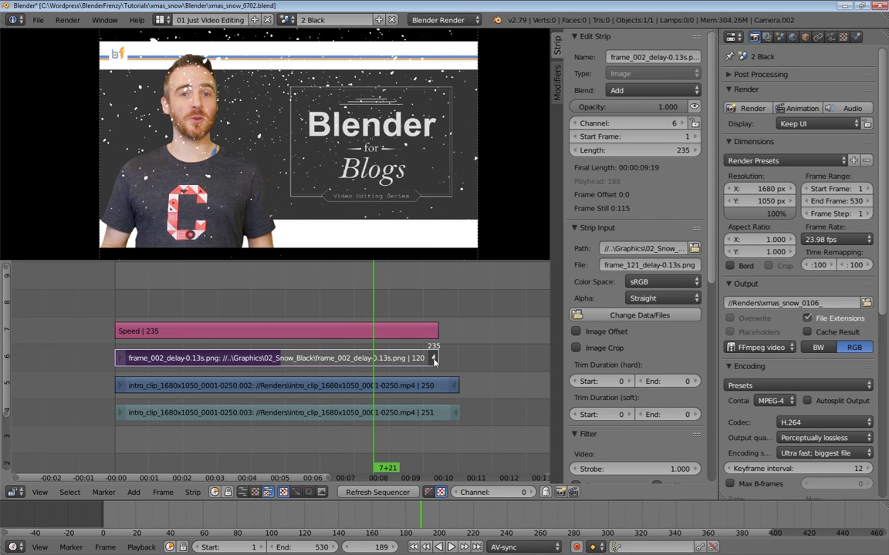
{"action": "key", "text": "g"}
{"action": "left_click", "coordinate": [179, 310]}
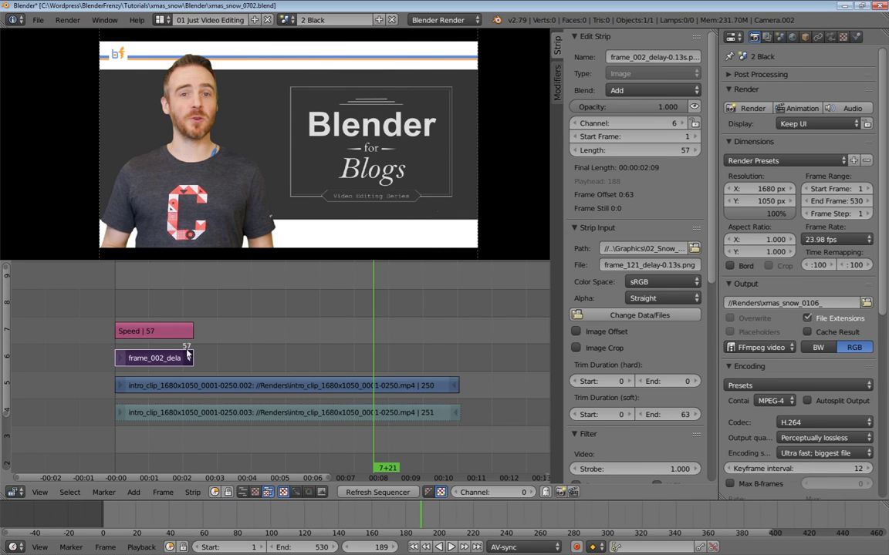
{"action": "left_click", "coordinate": [132, 302]}
{"action": "key", "text": "alt+a"}
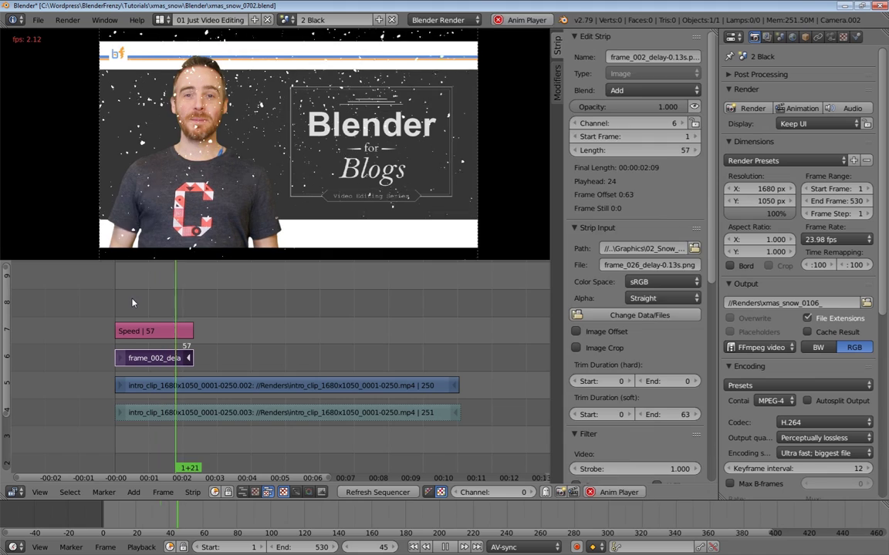
{"action": "key", "text": "alt+a"}
{"action": "scroll", "coordinate": [634, 309], "scroll_direction": "down", "scroll_amount": 10}
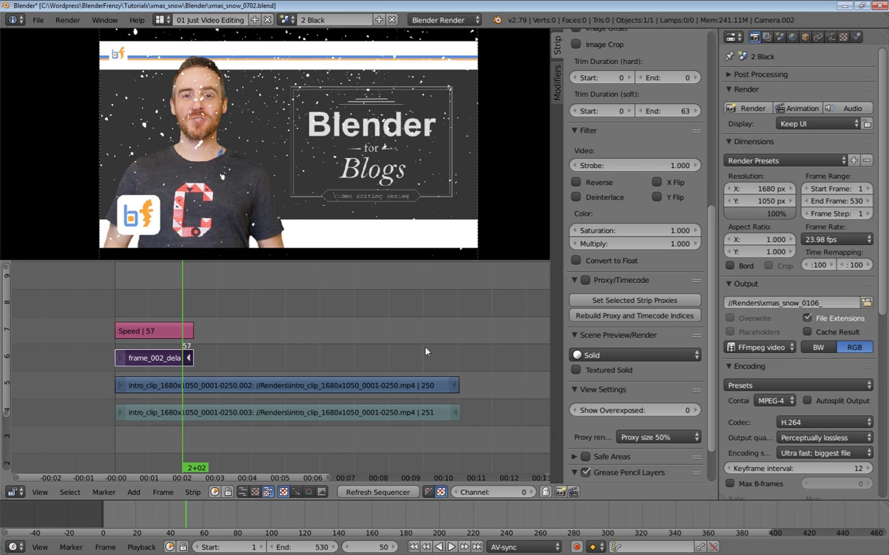
{"action": "scroll", "coordinate": [570, 108], "scroll_direction": "up", "scroll_amount": 12}
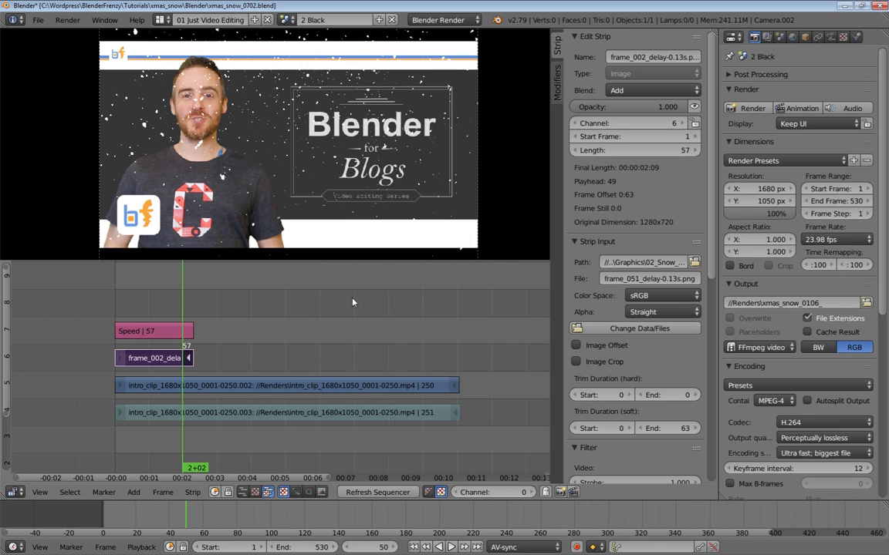
{"action": "left_click", "coordinate": [151, 364]}
{"action": "key", "text": "alt+a"}
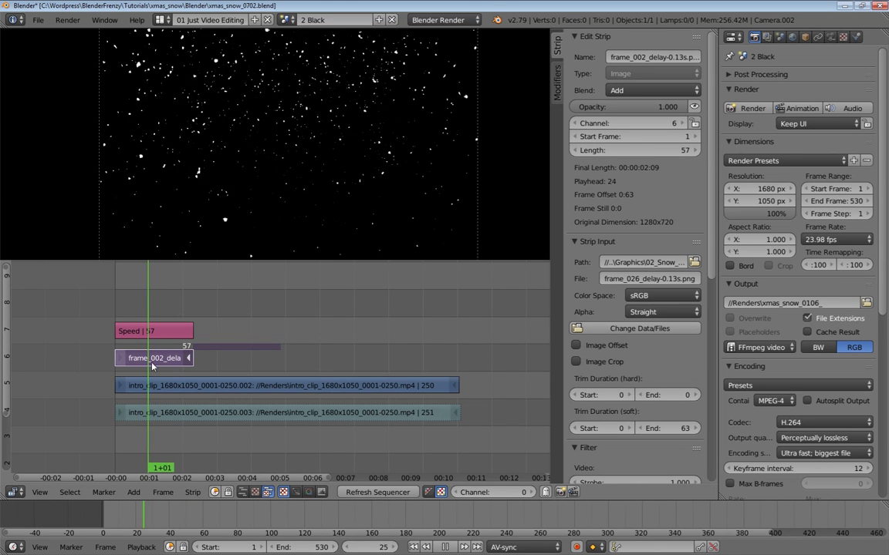
{"action": "left_click", "coordinate": [140, 361]}
{"action": "left_click_drag", "start_coordinate": [140, 361], "coordinate": [138, 359]}
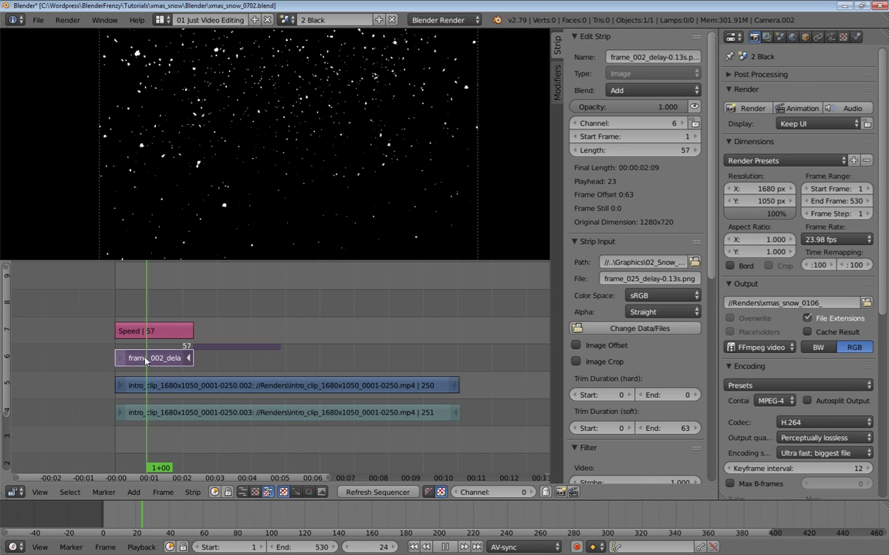
{"action": "key", "text": "alt+a"}
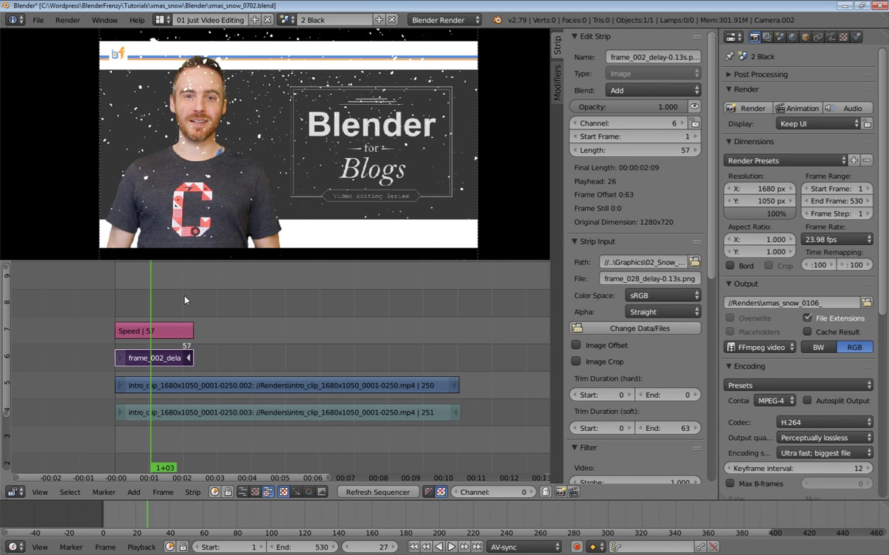
{"action": "left_click", "coordinate": [287, 19]}
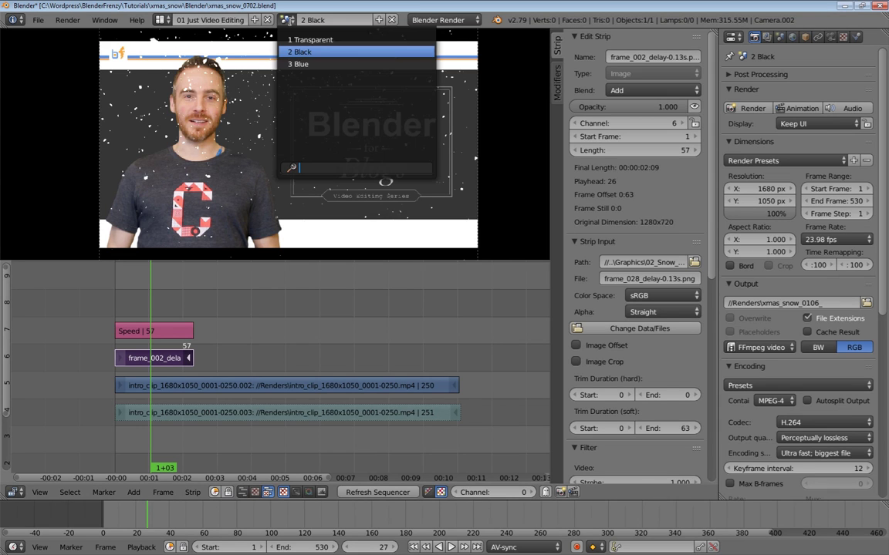
- Switch to the 3 Blue scene and browse the 03_Snow_Blue frames as thumbnails for an image strip
{"action": "left_click", "coordinate": [321, 64]}
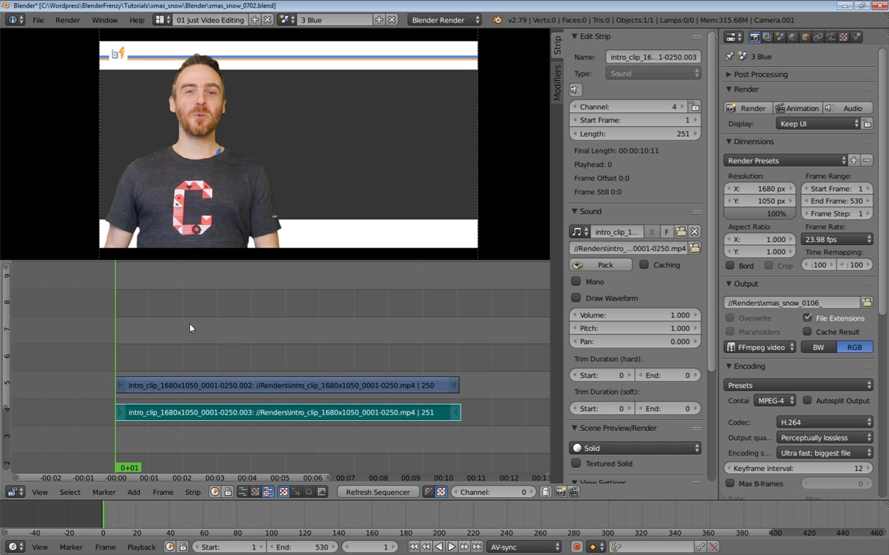
{"action": "key", "text": "shift+a"}
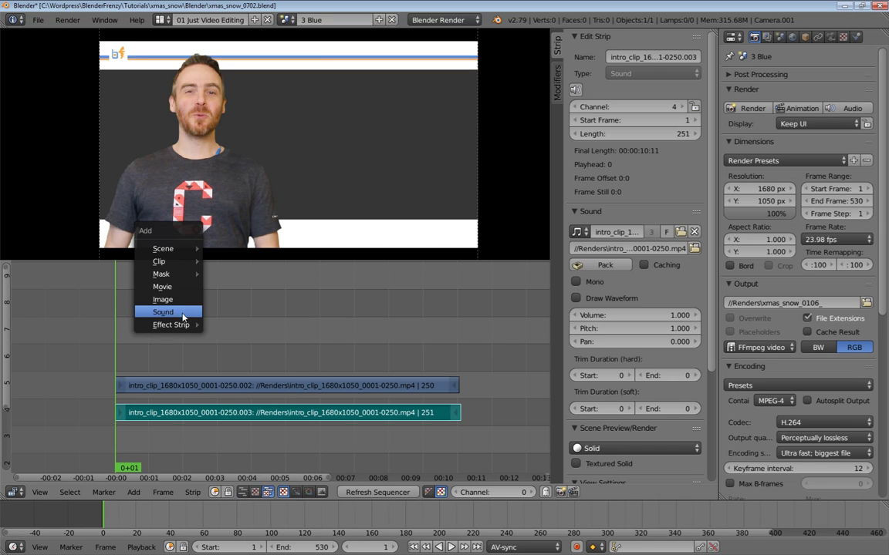
{"action": "left_click", "coordinate": [159, 303]}
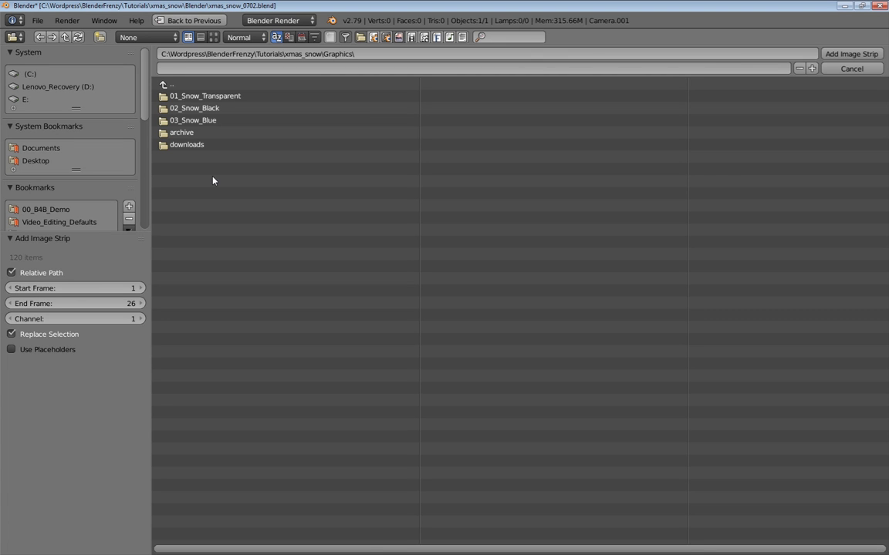
{"action": "left_click", "coordinate": [215, 121]}
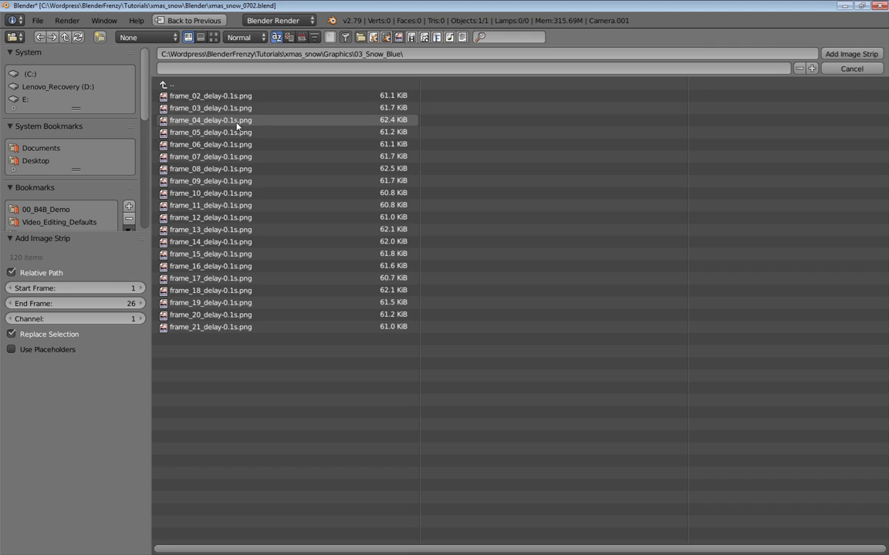
{"action": "left_click", "coordinate": [213, 37]}
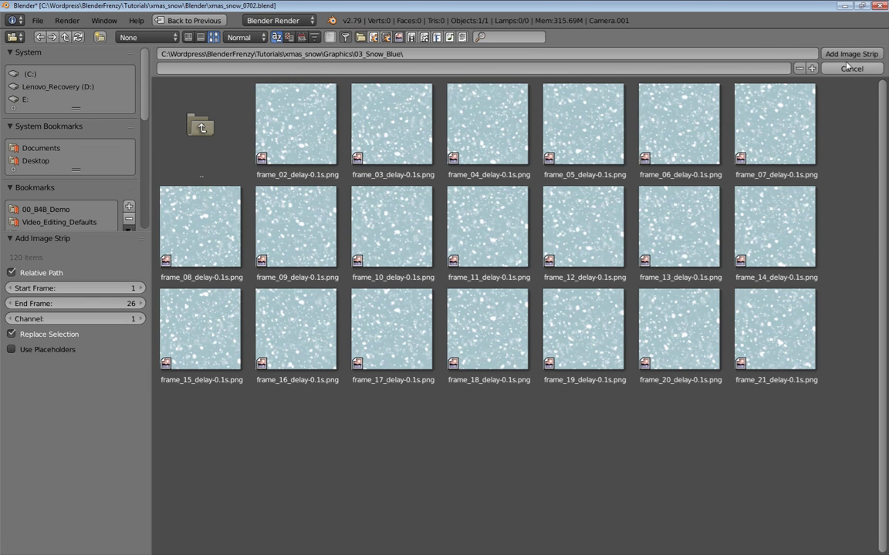
- Add all 03_Snow_Blue frames as an image strip and move it to channel 6
{"action": "key", "text": "a"}
{"action": "key", "text": "Return"}
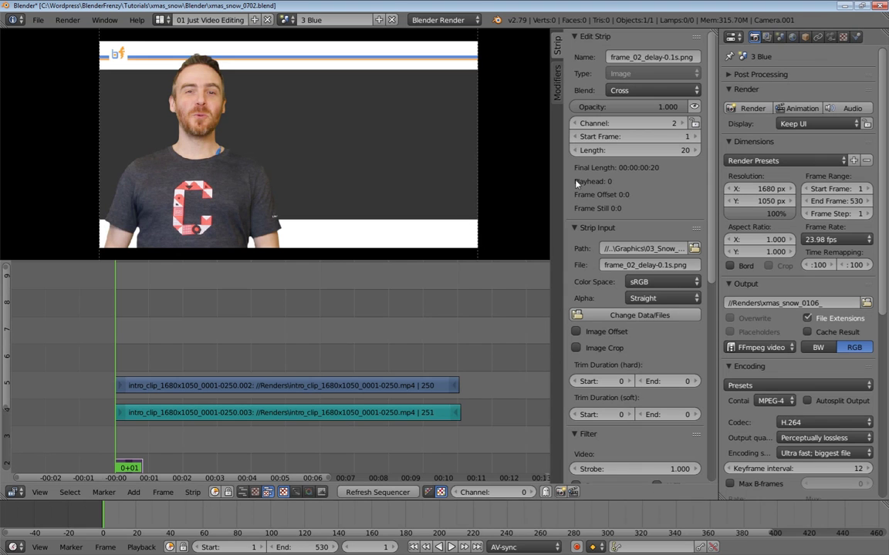
{"action": "left_click", "coordinate": [123, 227]}
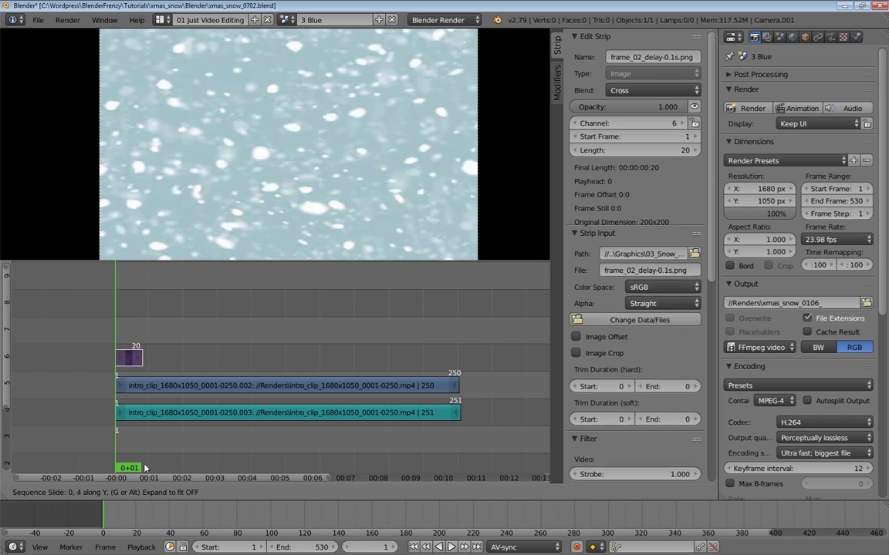
{"action": "key", "text": "g"}
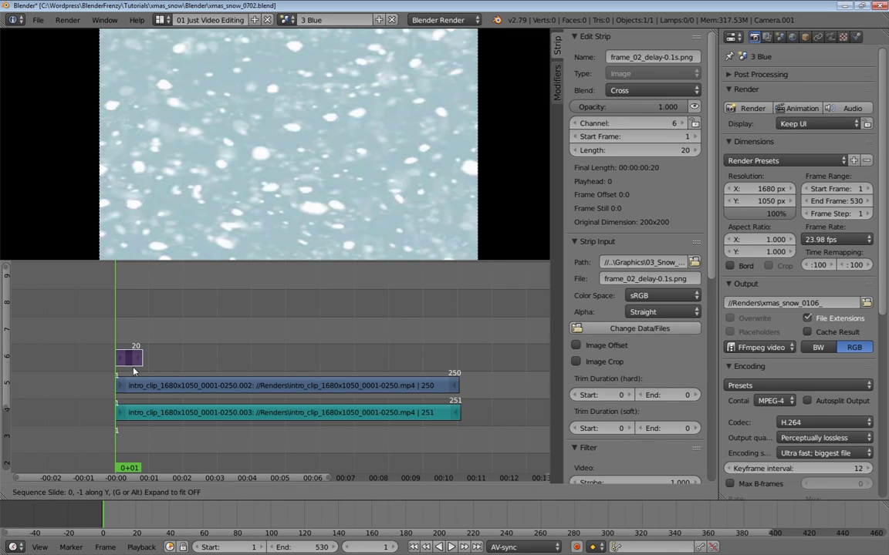
{"action": "left_click", "coordinate": [107, 334]}
- Try the Over Drop and Add blends on the blue snow strip and play back to compare
{"action": "left_click", "coordinate": [641, 90]}
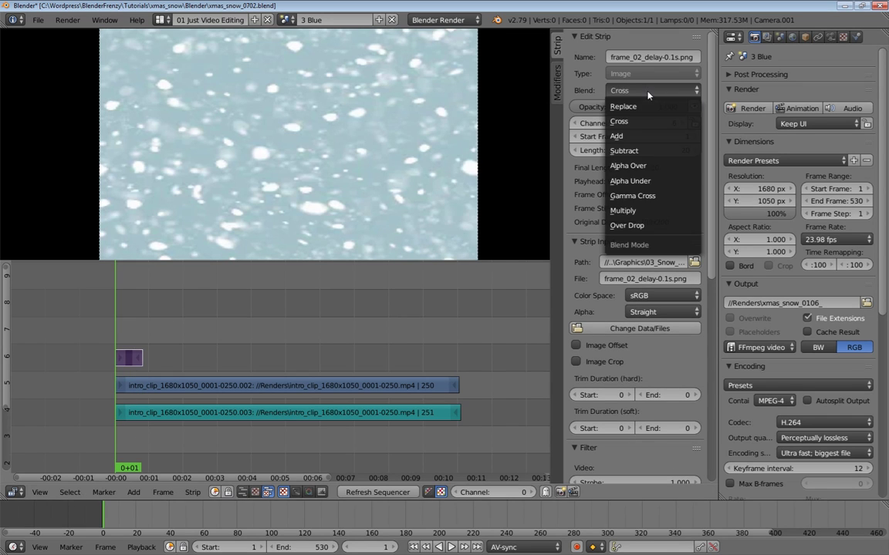
{"action": "left_click", "coordinate": [644, 226]}
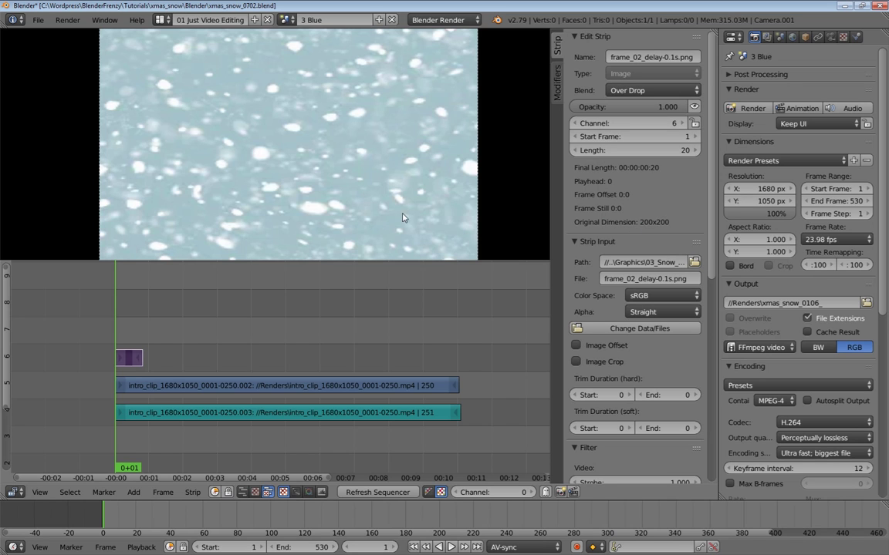
{"action": "left_click", "coordinate": [632, 95]}
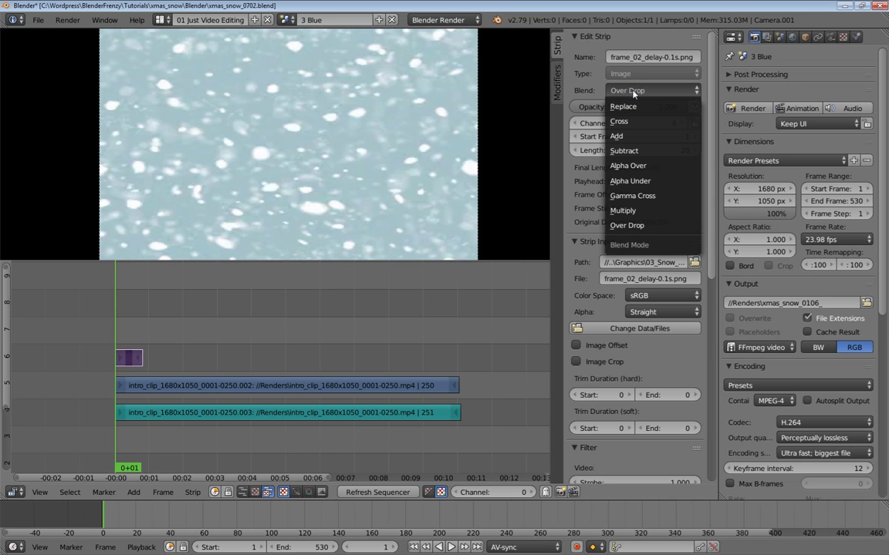
{"action": "left_click", "coordinate": [609, 121]}
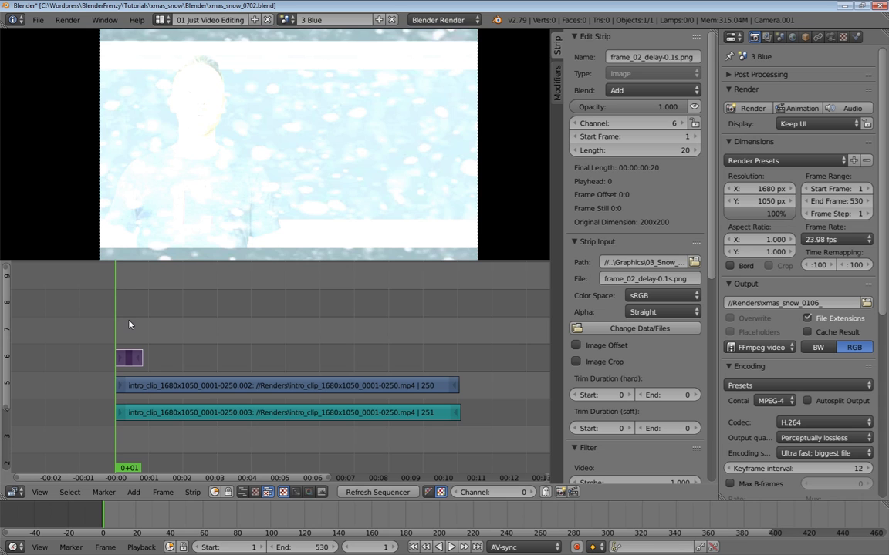
{"action": "key", "text": "alt+a"}
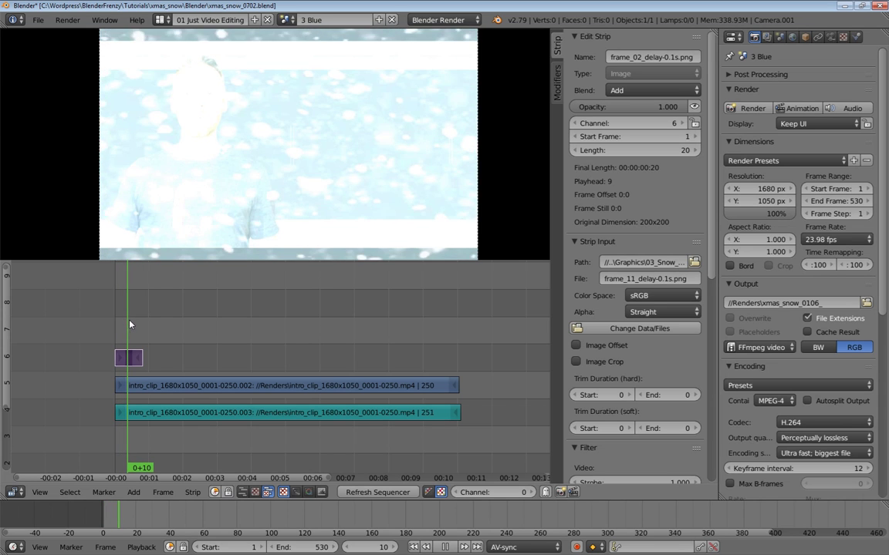
{"action": "left_click_drag", "start_coordinate": [127, 328], "coordinate": [122, 327]}
{"action": "key", "text": "Escape"}
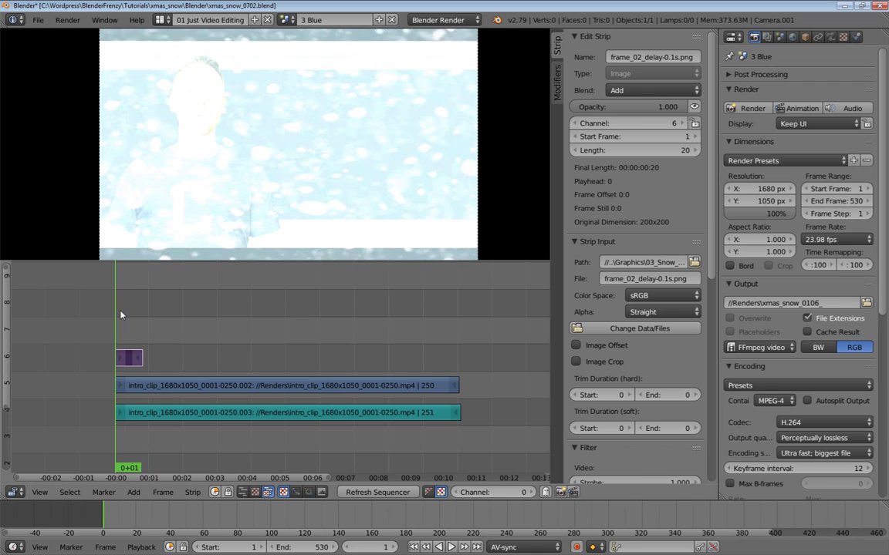
{"action": "left_click", "coordinate": [628, 91]}
- Set the blend back to Cross and drop the snow strip's Saturation to 0.000
{"action": "left_click", "coordinate": [629, 109]}
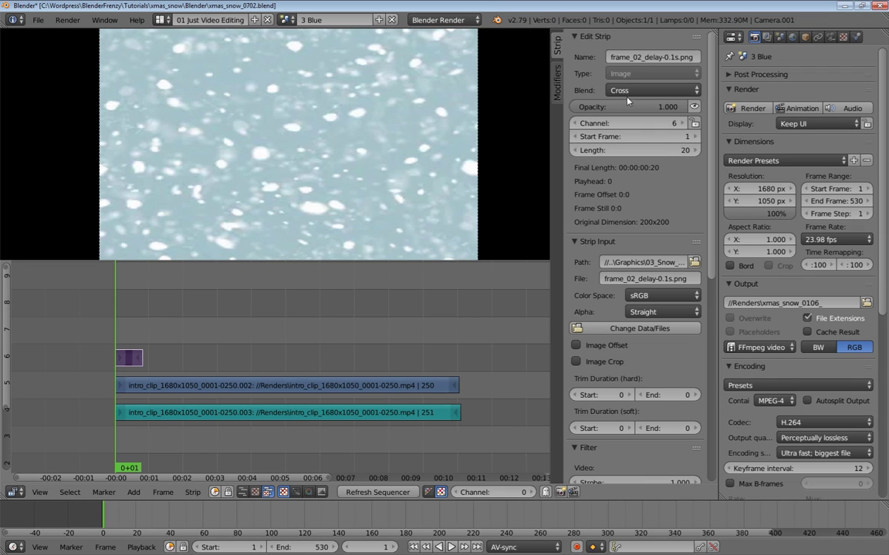
{"action": "scroll", "coordinate": [636, 231], "scroll_direction": "down", "scroll_amount": 8}
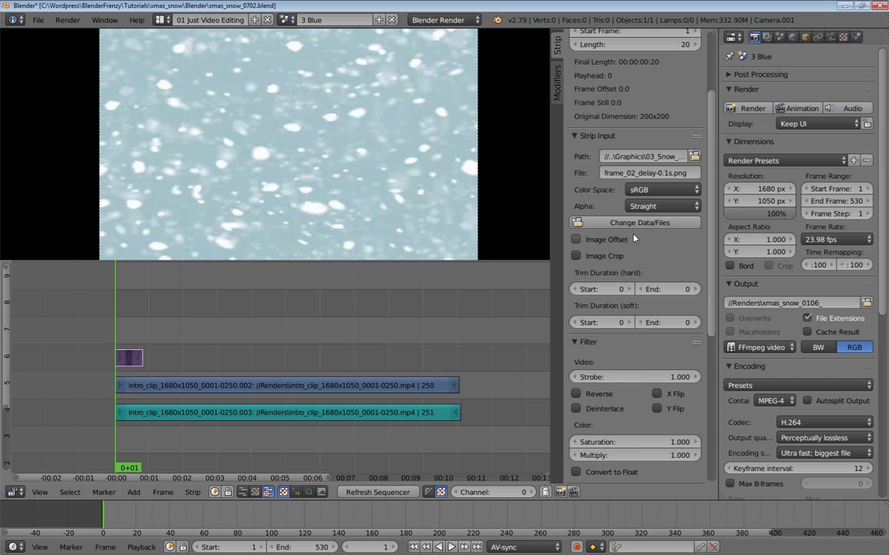
{"action": "scroll", "coordinate": [579, 235], "scroll_direction": "down", "scroll_amount": 1}
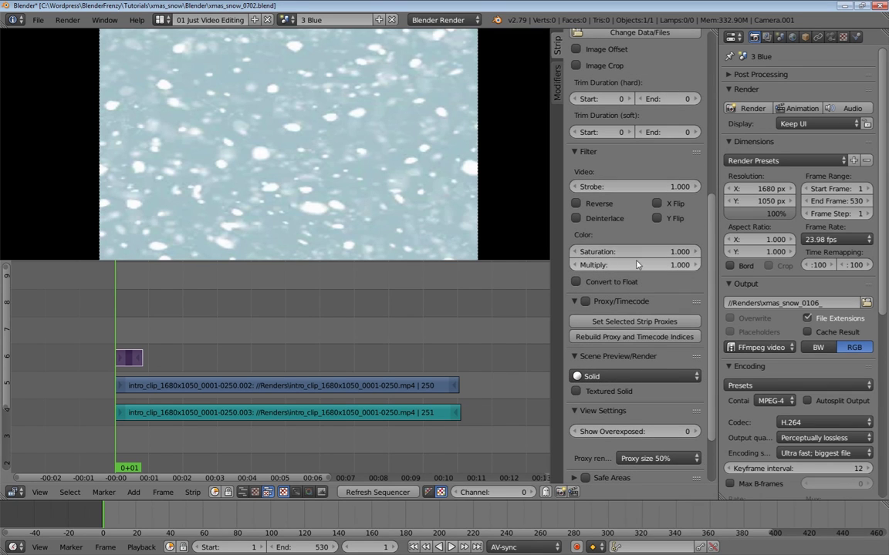
{"action": "left_click_drag", "start_coordinate": [692, 261], "coordinate": [586, 261]}
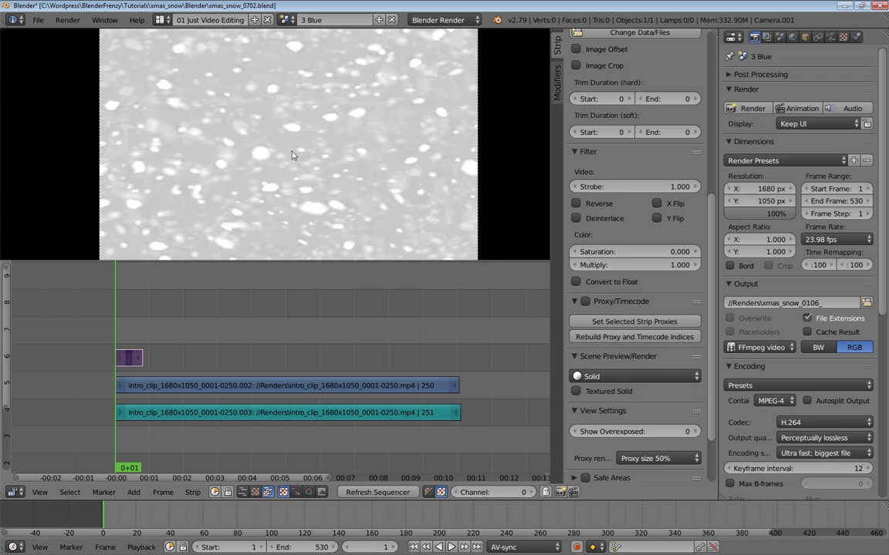
{"action": "left_click", "coordinate": [559, 85]}
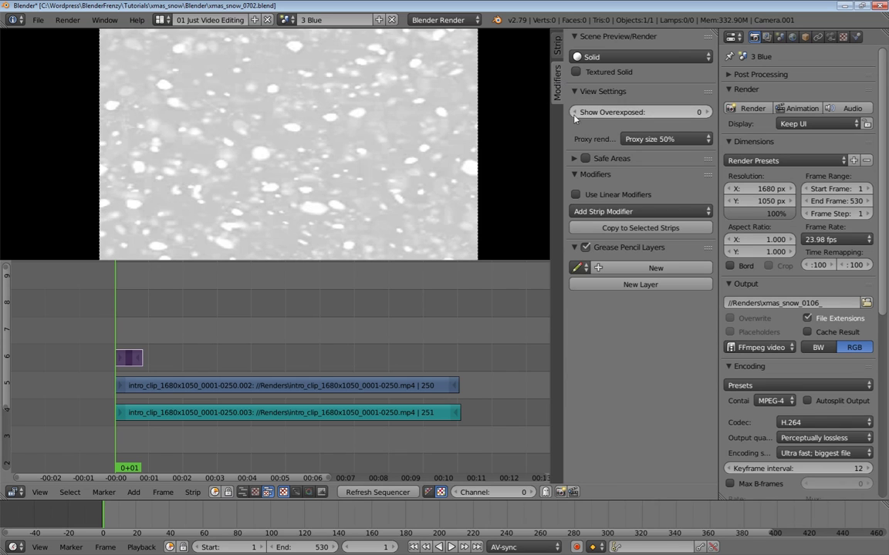
- Add a Curves modifier to 03_Snow_Blue and drag its black point to X 0.85
{"action": "left_click", "coordinate": [617, 212]}
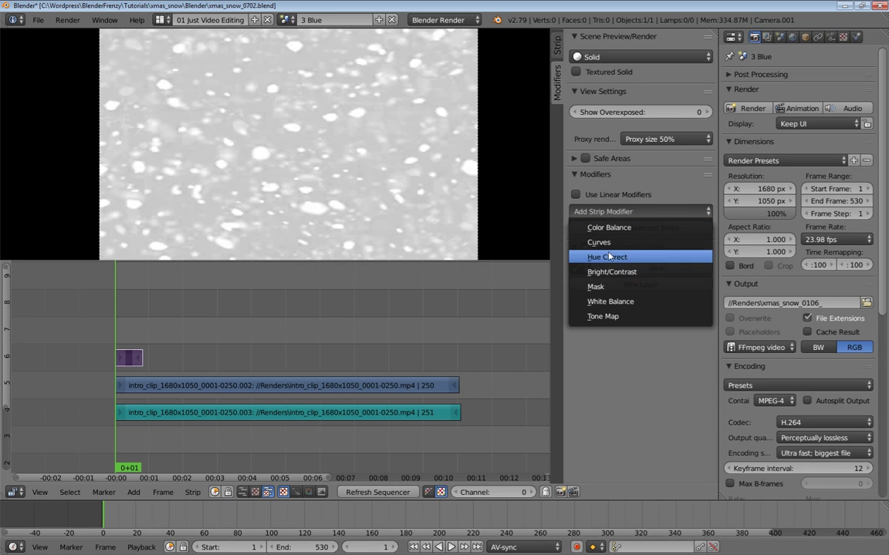
{"action": "left_click", "coordinate": [600, 242]}
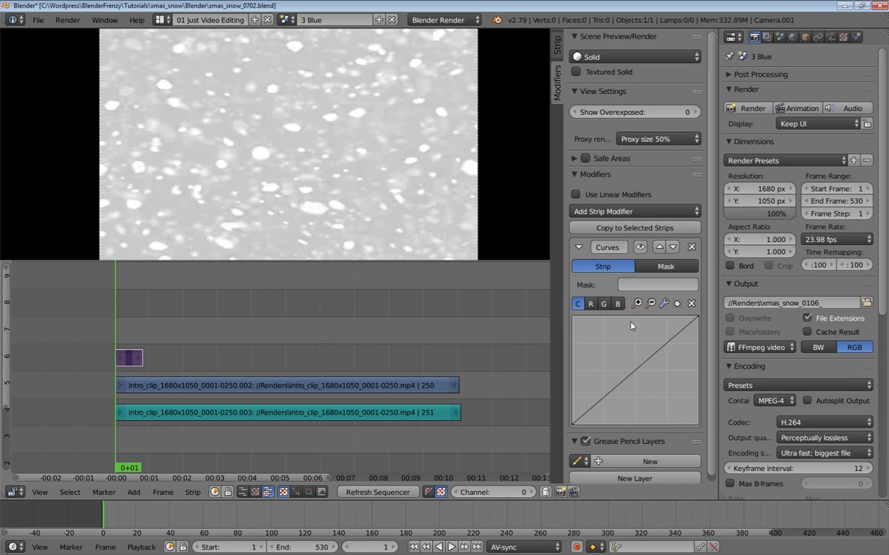
{"action": "left_click", "coordinate": [573, 425]}
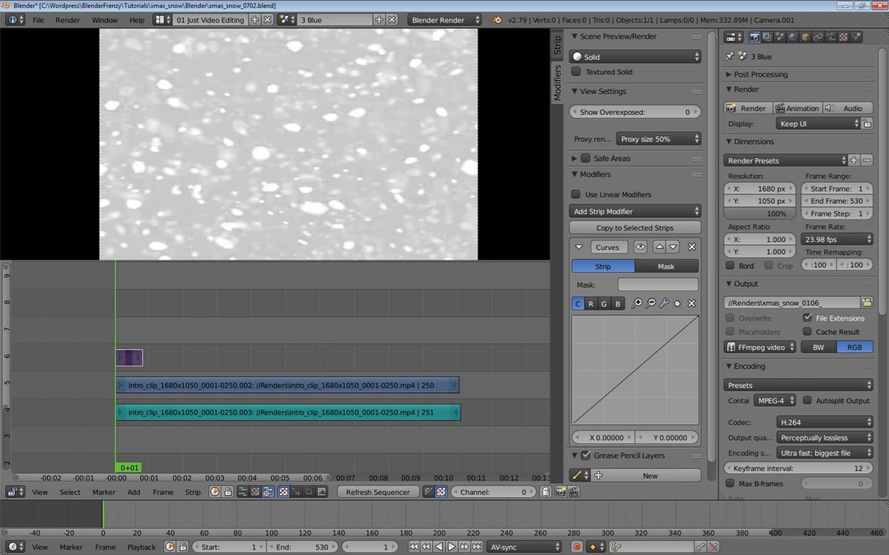
{"action": "left_click_drag", "start_coordinate": [588, 438], "coordinate": [681, 437]}
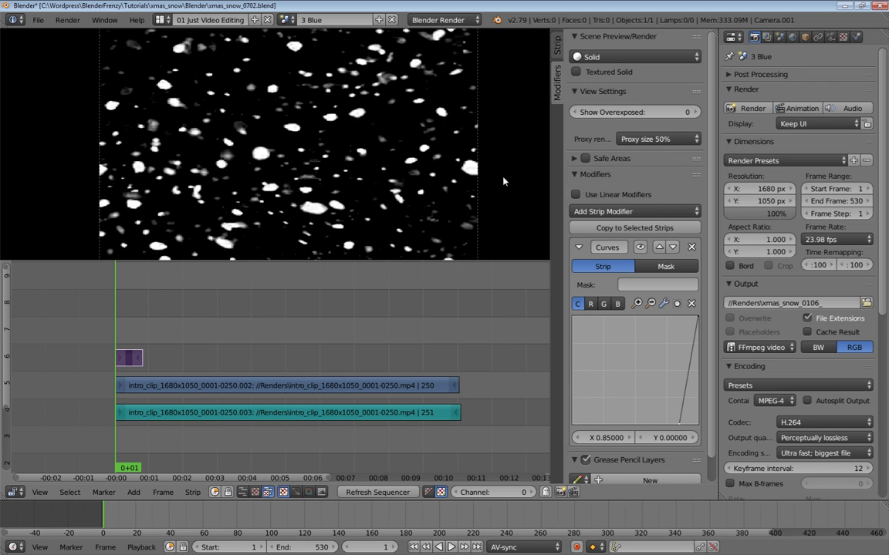
{"action": "left_click", "coordinate": [558, 46]}
- Set the 03_Snow_Blue strip's blend to Add and scrub to check the flakes over the footage
{"action": "left_click", "coordinate": [640, 91]}
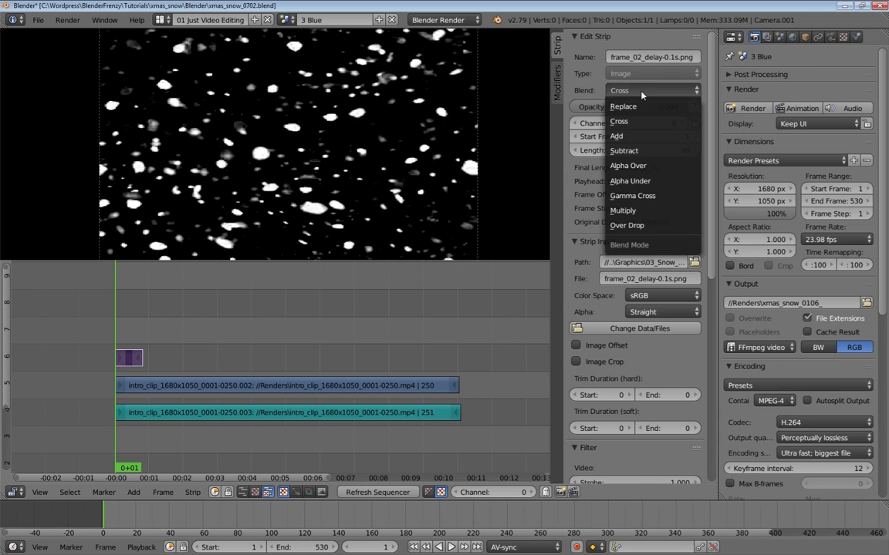
{"action": "left_click", "coordinate": [622, 139]}
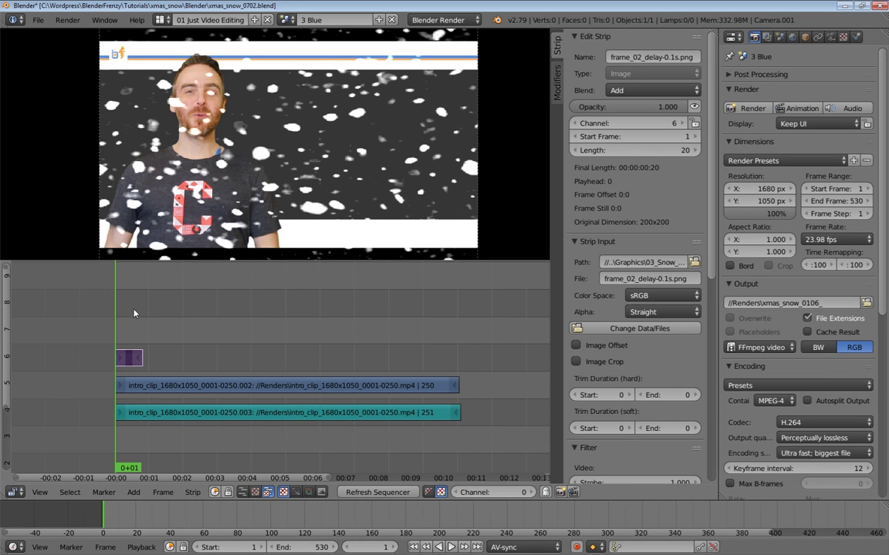
{"action": "left_click_drag", "start_coordinate": [128, 321], "coordinate": [130, 328]}
{"action": "key", "text": "shift+a"}
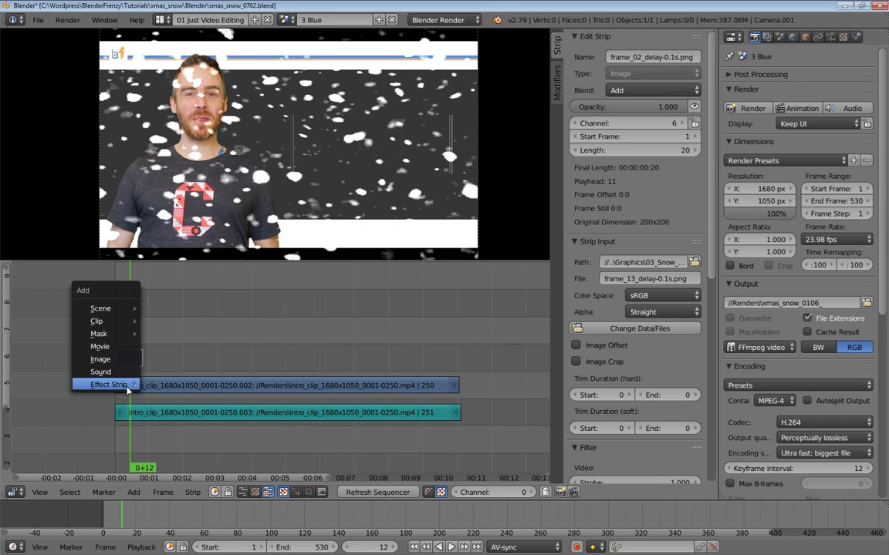
- Add a Speed Control effect to the snow strip and set its blend mode to Add
{"action": "mouse_move", "coordinate": [128, 385]}
{"action": "left_click", "coordinate": [172, 358]}
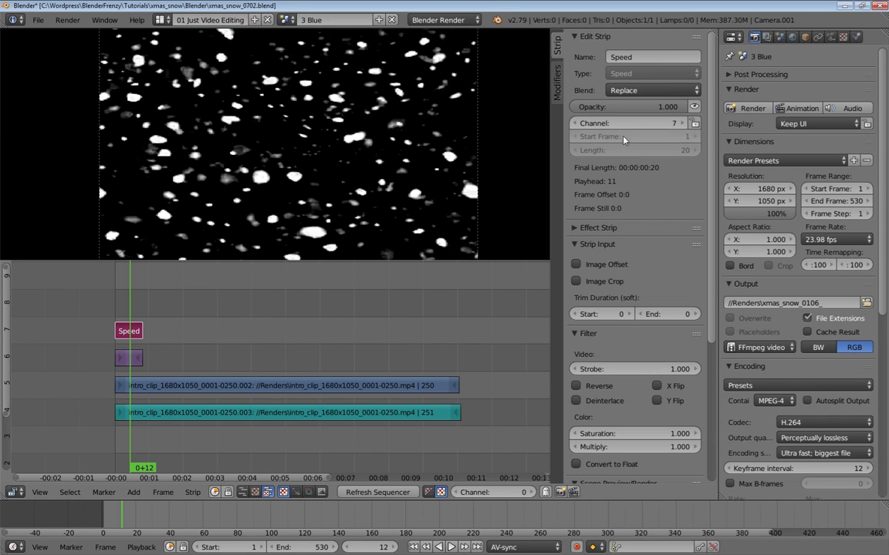
{"action": "left_click", "coordinate": [652, 90]}
{"action": "left_click", "coordinate": [671, 133]}
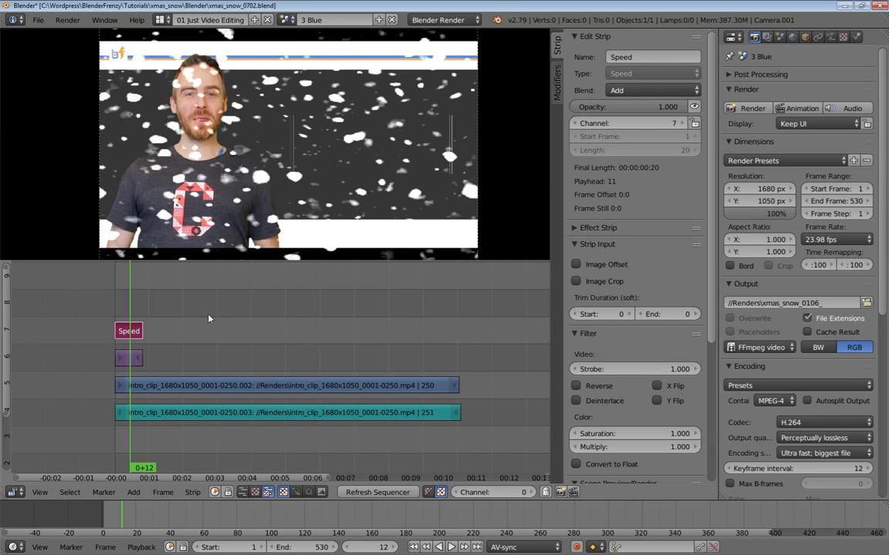
- Resize the snow image strip to 78 frames and reselect the Speed strip
{"action": "right_click_drag", "start_coordinate": [139, 360], "coordinate": [224, 358]}
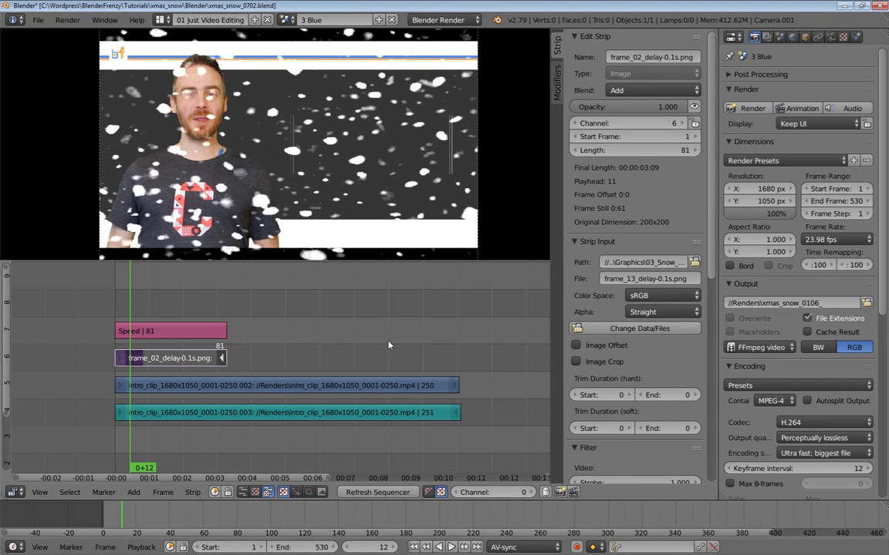
{"action": "right_click", "coordinate": [202, 330]}
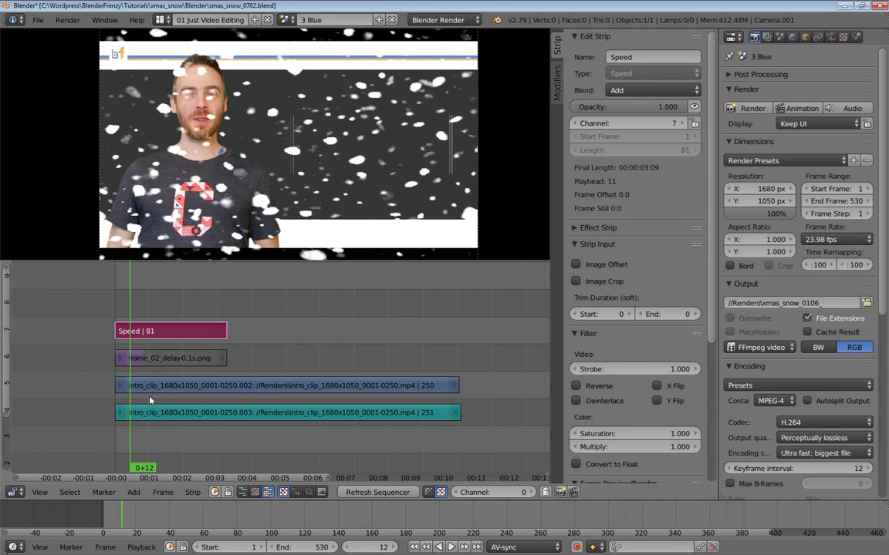
{"action": "mouse_move", "coordinate": [220, 362]}
{"action": "right_mouse_down"}
{"action": "mouse_move", "coordinate": [192, 357]}
{"action": "mouse_move", "coordinate": [221, 357]}
{"action": "right_mouse_up"}
{"action": "right_click", "coordinate": [194, 329]}
- Enable Stretch to input strip length in the Speed effect's settings
{"action": "scroll", "coordinate": [583, 249], "scroll_direction": "down", "scroll_amount": 5}
{"action": "scroll", "coordinate": [602, 259], "scroll_direction": "up", "scroll_amount": 5}
{"action": "left_click", "coordinate": [589, 228]}
{"action": "left_click", "coordinate": [576, 264]}
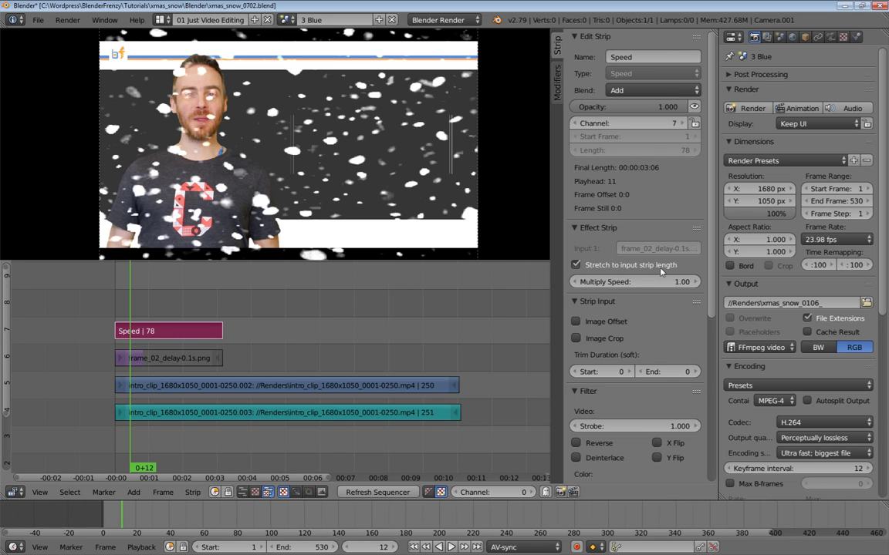
{"action": "left_click", "coordinate": [576, 265]}
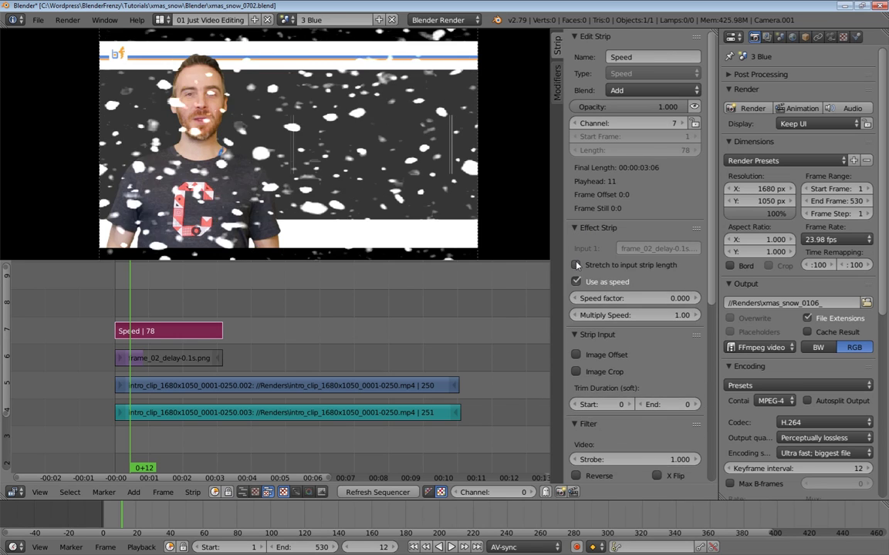
{"action": "left_click", "coordinate": [575, 264]}
{"action": "left_click", "coordinate": [576, 265]}
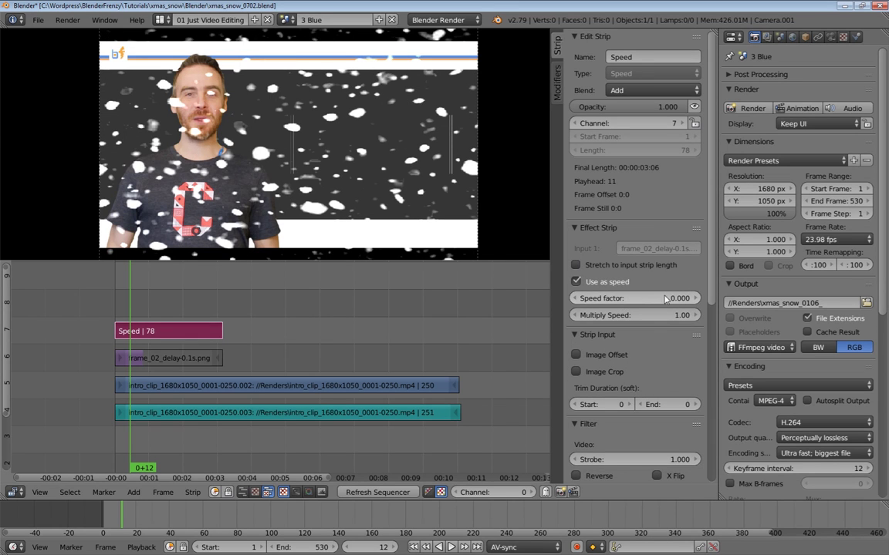
{"action": "left_click", "coordinate": [577, 265]}
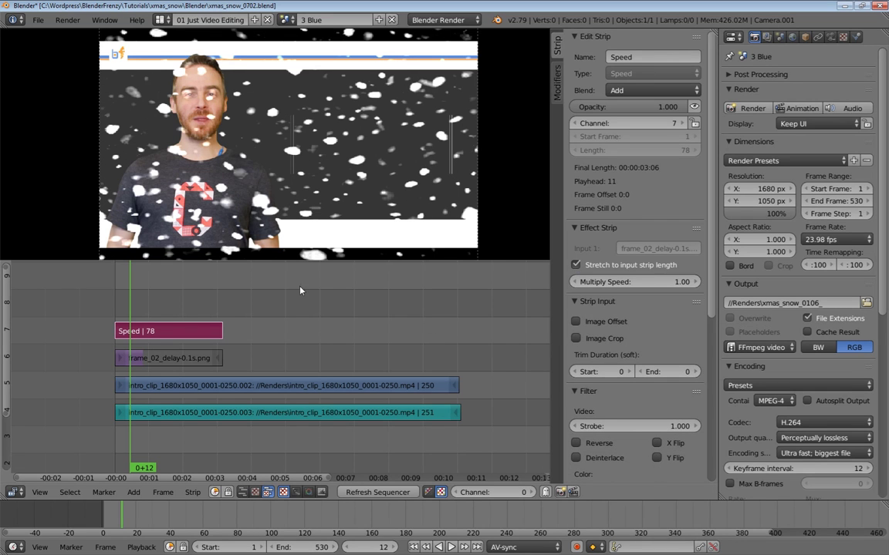
- Test the snow loop at 112 frames, then trim the snow strip to 67 frames and replay
{"action": "right_click_drag", "start_coordinate": [214, 360], "coordinate": [265, 363]}
{"action": "key", "text": "alt+a"}
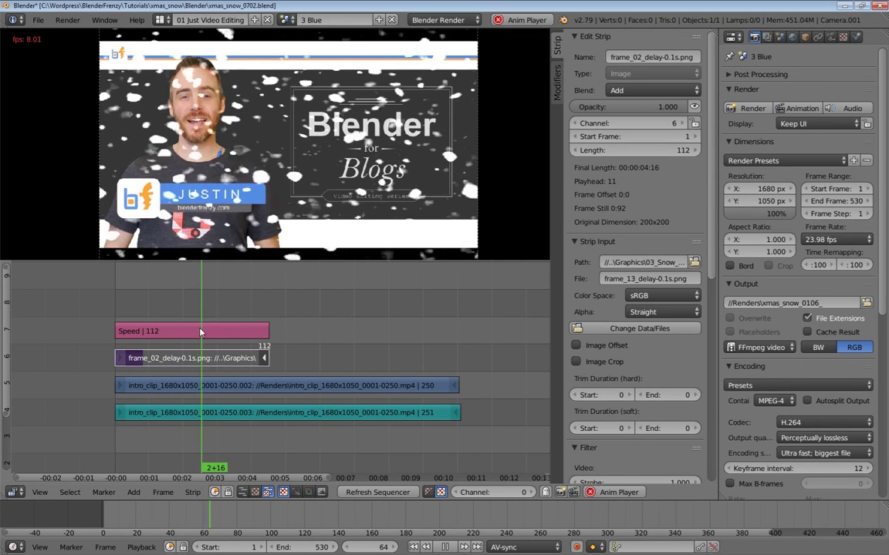
{"action": "key", "text": "alt+a"}
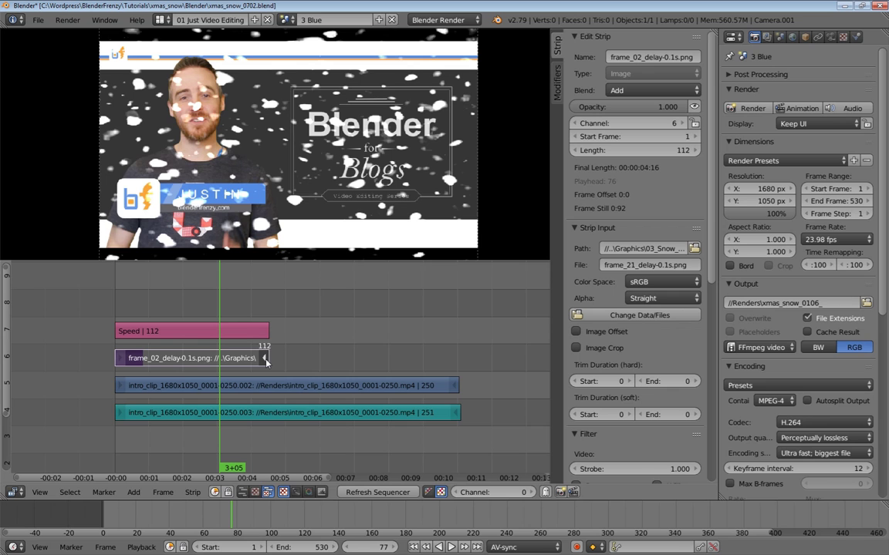
{"action": "right_click_drag", "start_coordinate": [266, 361], "coordinate": [204, 363]}
{"action": "key", "text": "shift+Left"}
{"action": "key", "text": "alt+a"}
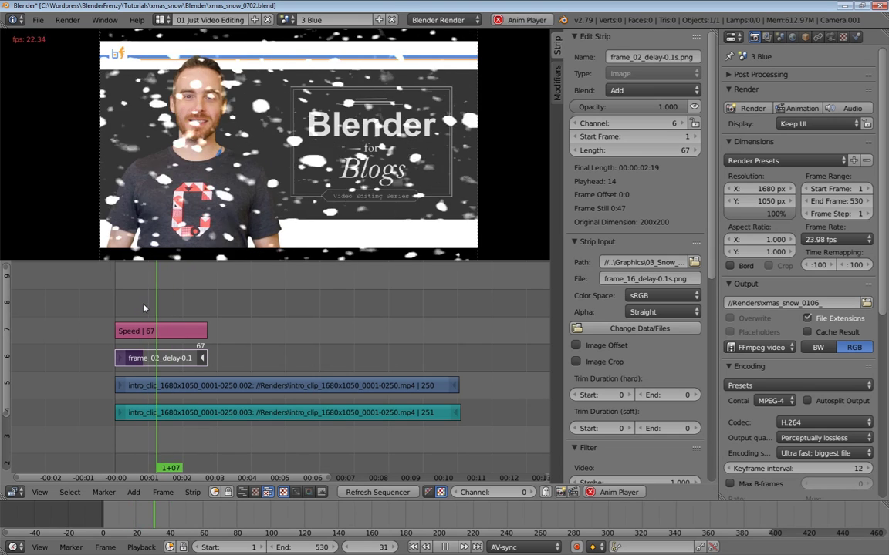
{"action": "key", "text": "alt+a"}
- Select the Speed and snow strips and replay the loop from frame 7
{"action": "right_click", "coordinate": [147, 330]}
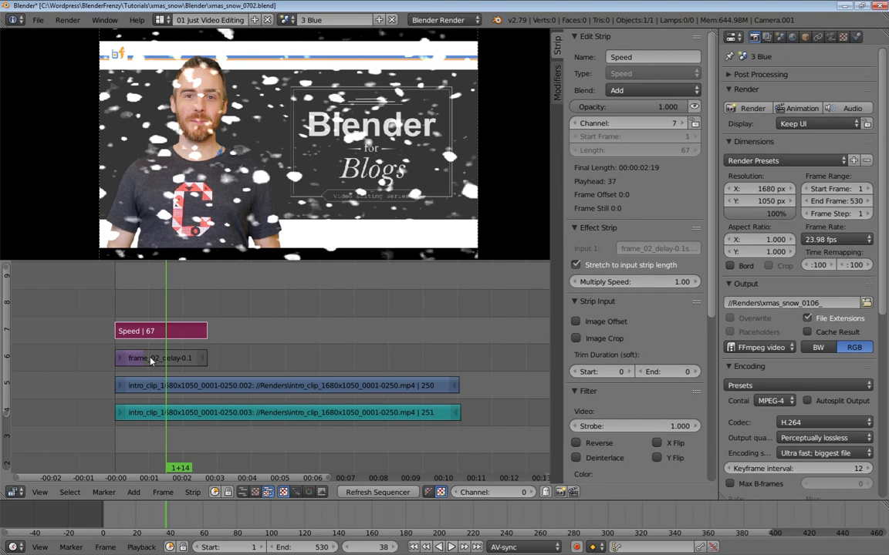
{"action": "right_click", "coordinate": [151, 359]}
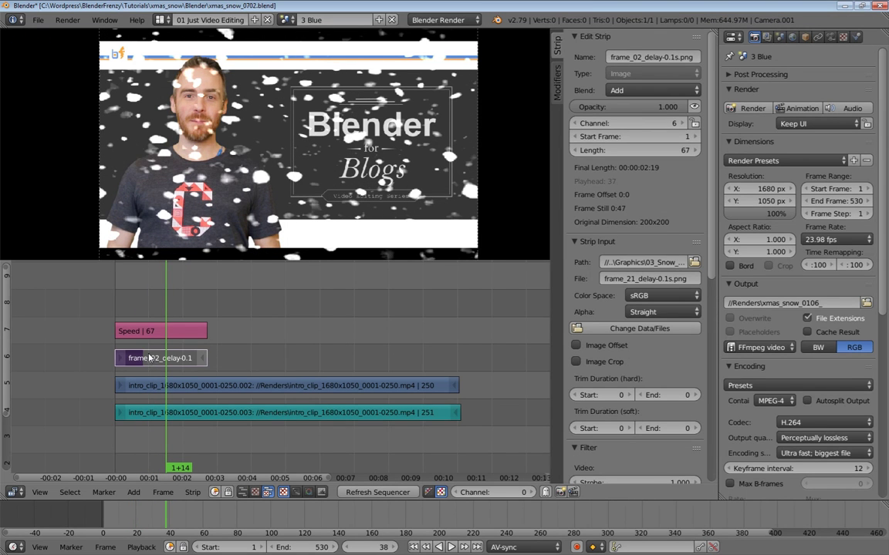
{"action": "left_click_drag", "start_coordinate": [134, 273], "coordinate": [124, 307]}
{"action": "key", "text": "alt+a"}
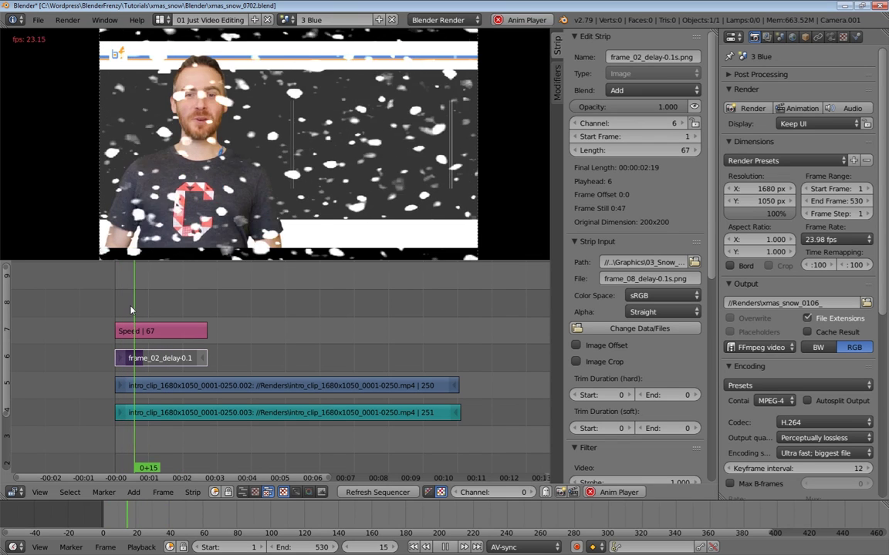
{"action": "key", "text": "alt+a"}
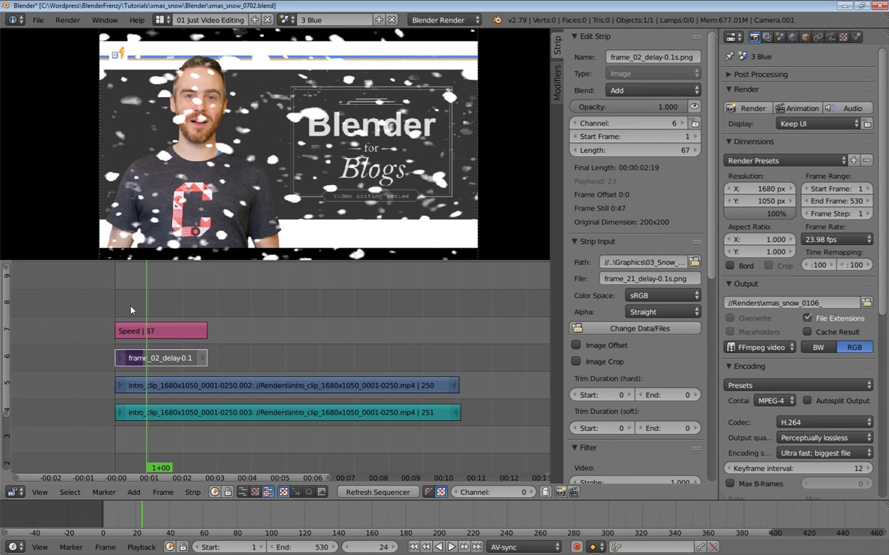
{"action": "key", "text": "alt+a"}
{"action": "key", "text": "alt+a"}
- Mute the intro clip's sound strip with H
{"action": "right_click", "coordinate": [186, 414]}
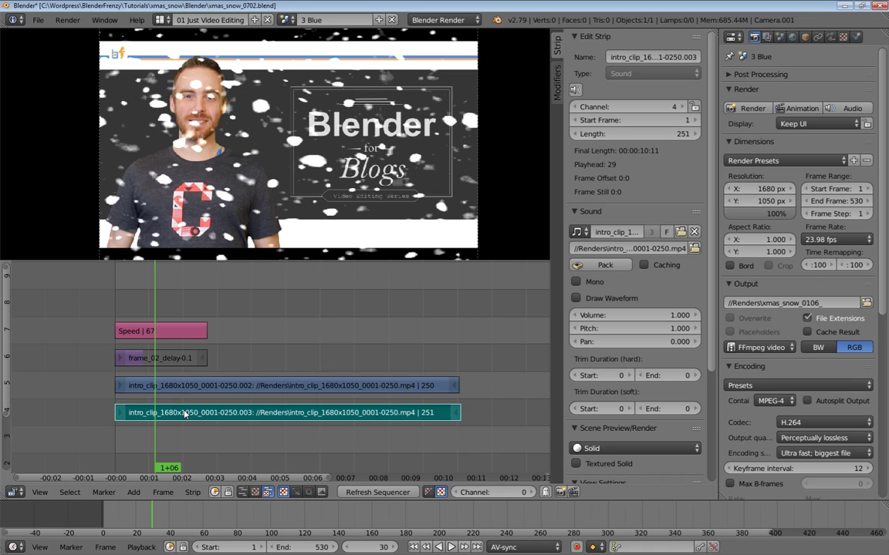
{"action": "key", "text": "h"}
{"action": "key", "text": "Down"}
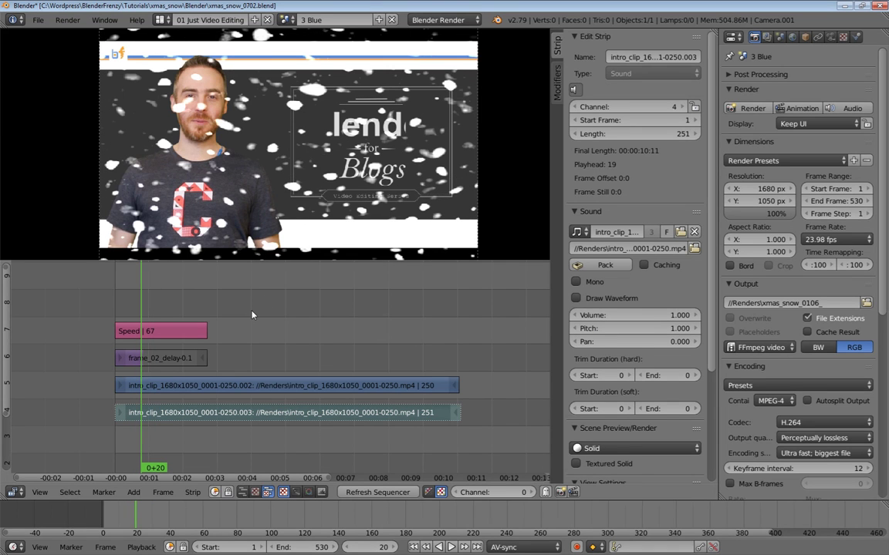
{"action": "middle_click_drag", "start_coordinate": [257, 328], "coordinate": [212, 337]}
{"action": "left_click", "coordinate": [116, 317]}
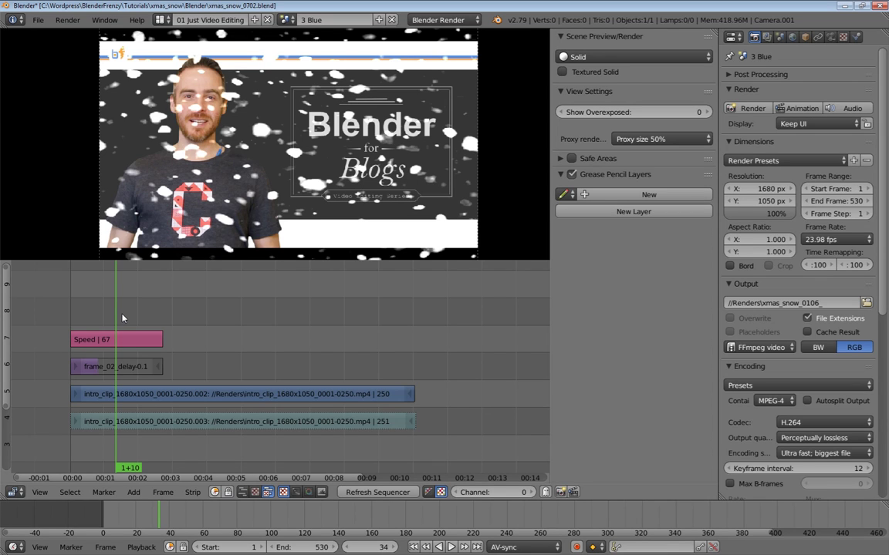
- Add all 20 snow frames as an image strip at frame 84 and duplicate it onto channel 7
{"action": "left_click", "coordinate": [185, 319]}
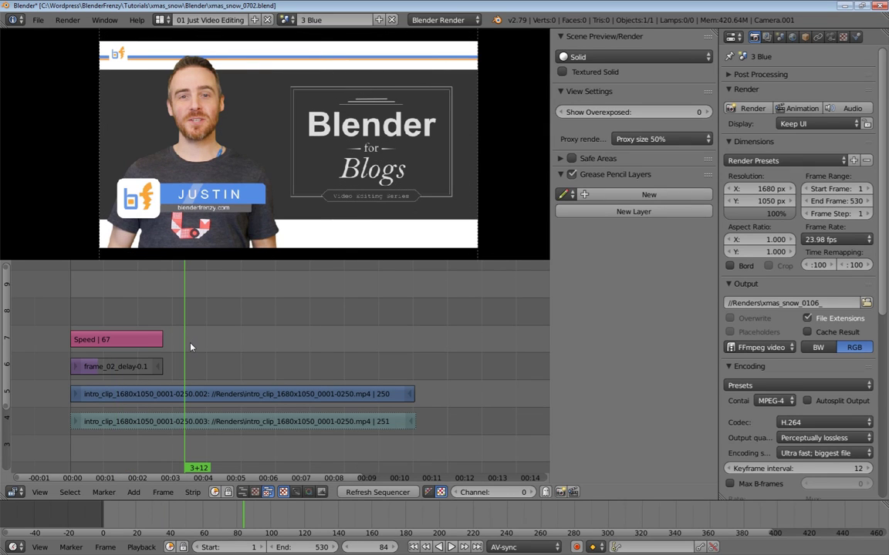
{"action": "key", "text": "shift+a"}
{"action": "left_click", "coordinate": [183, 316]}
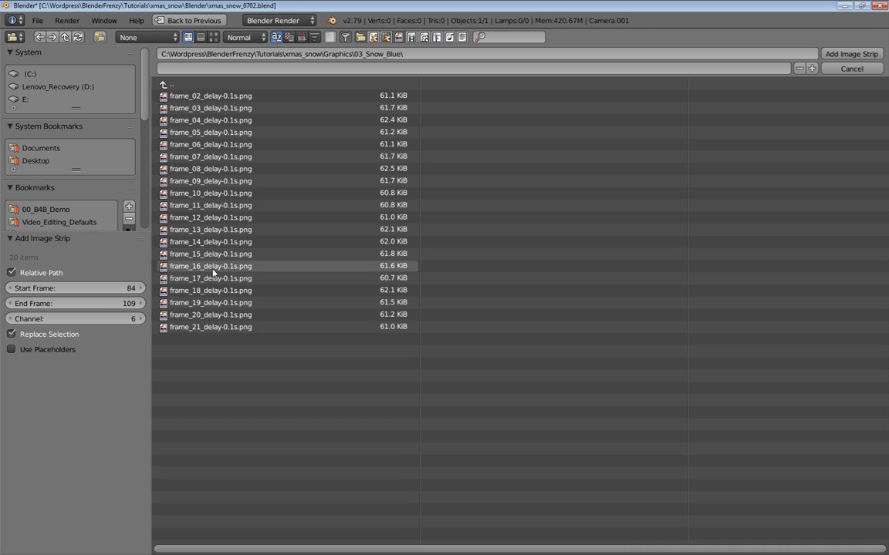
{"action": "key", "text": "a"}
{"action": "key", "text": "Return"}
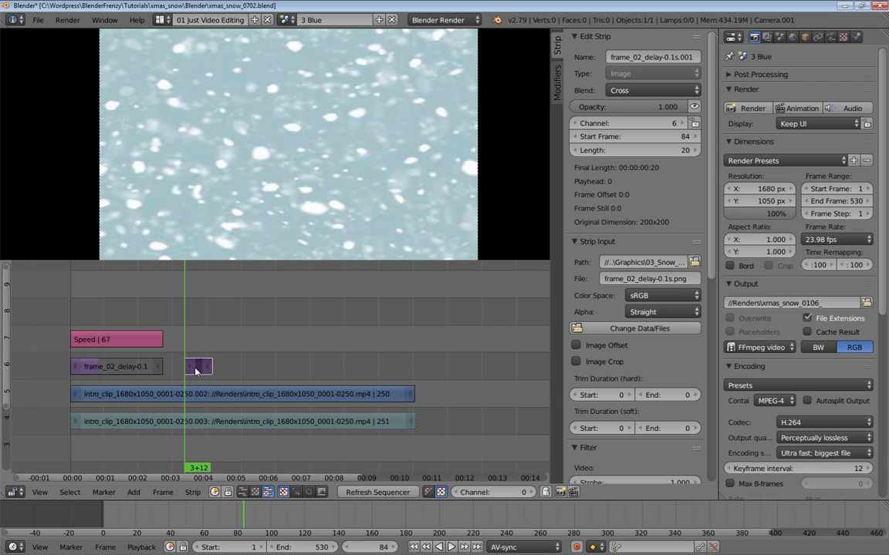
{"action": "key", "text": "shift+d"}
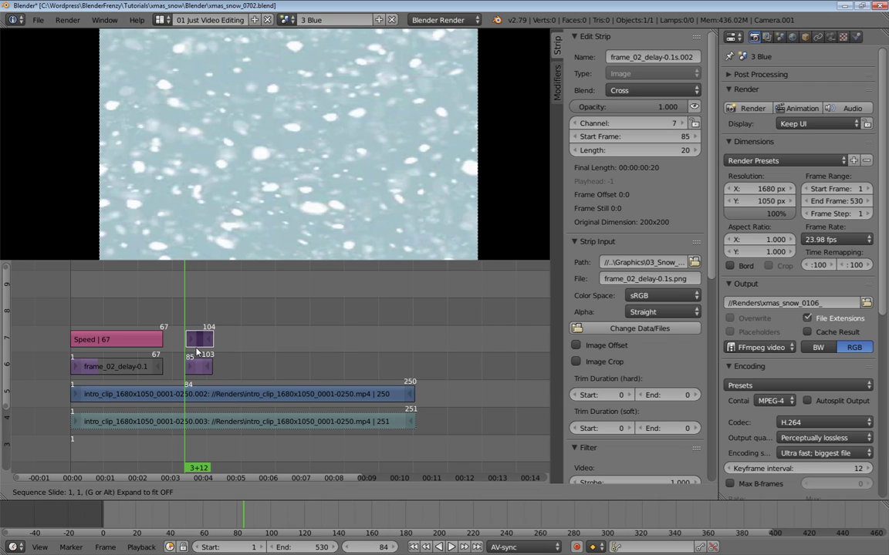
{"action": "left_click", "coordinate": [197, 351]}
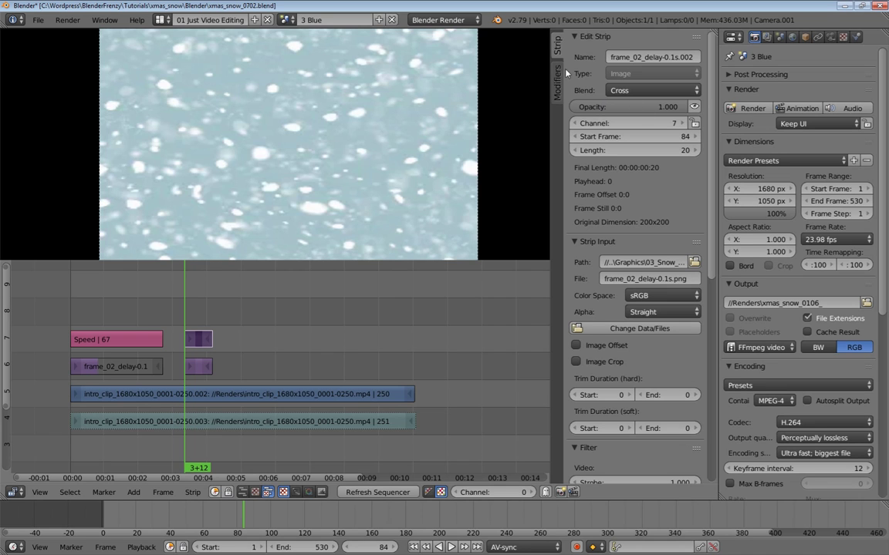
- Set the duplicate's saturation to 0, add a Curves modifier with black point X 0.87216, then mute it
{"action": "scroll", "coordinate": [615, 300], "scroll_direction": "down", "scroll_amount": 8}
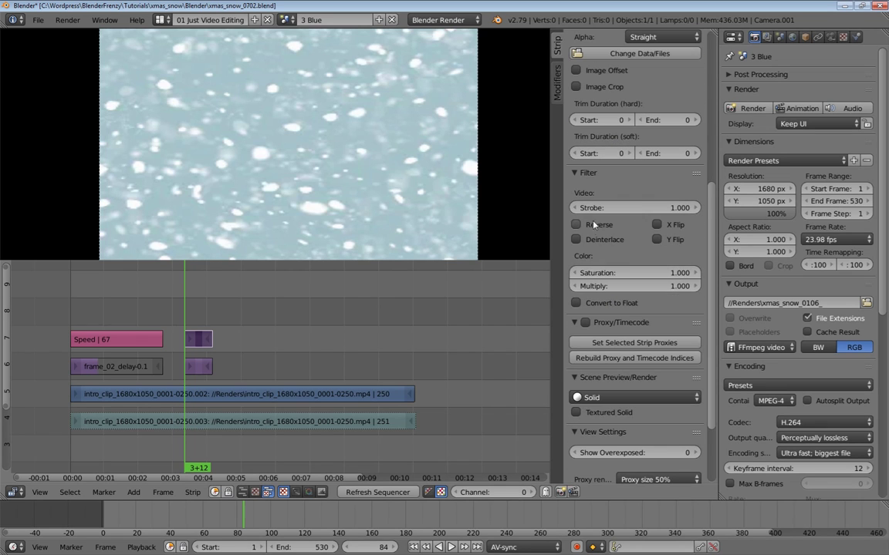
{"action": "left_click_drag", "start_coordinate": [595, 274], "coordinate": [540, 273]}
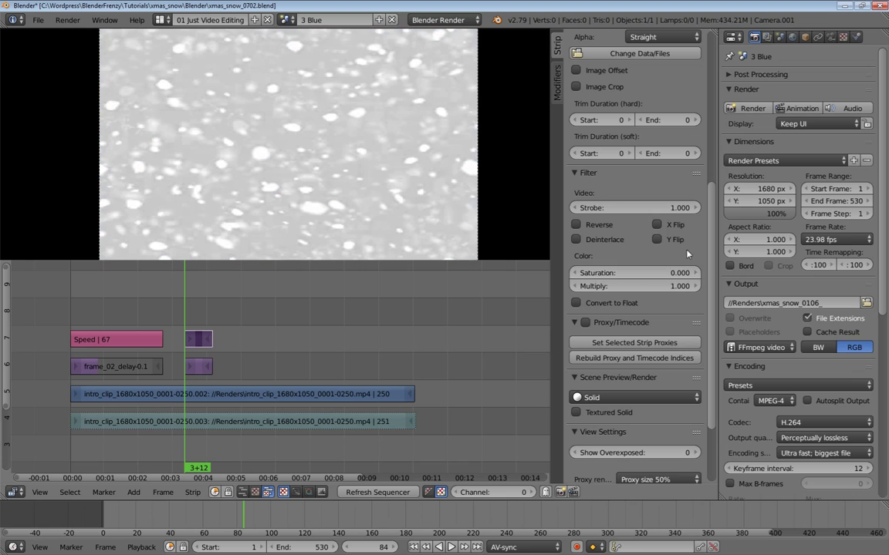
{"action": "left_click", "coordinate": [558, 82]}
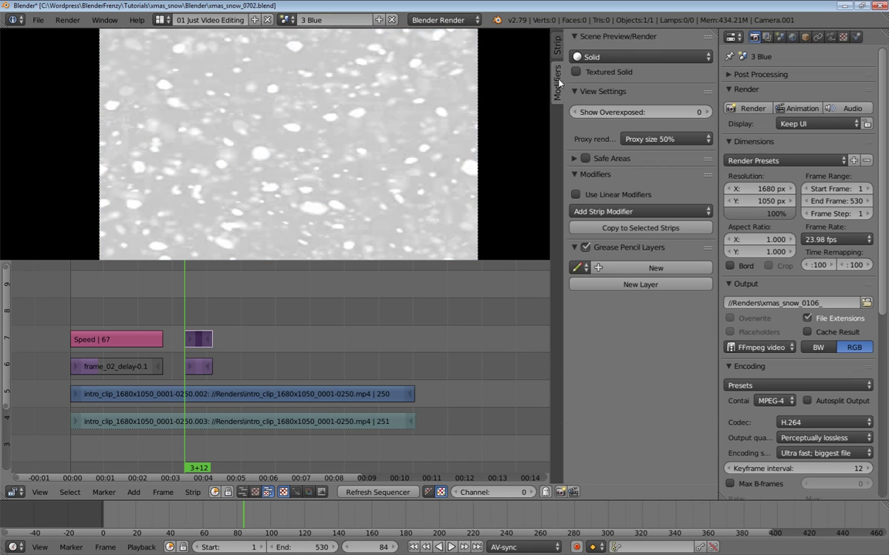
{"action": "left_click", "coordinate": [610, 211]}
{"action": "left_click", "coordinate": [606, 243]}
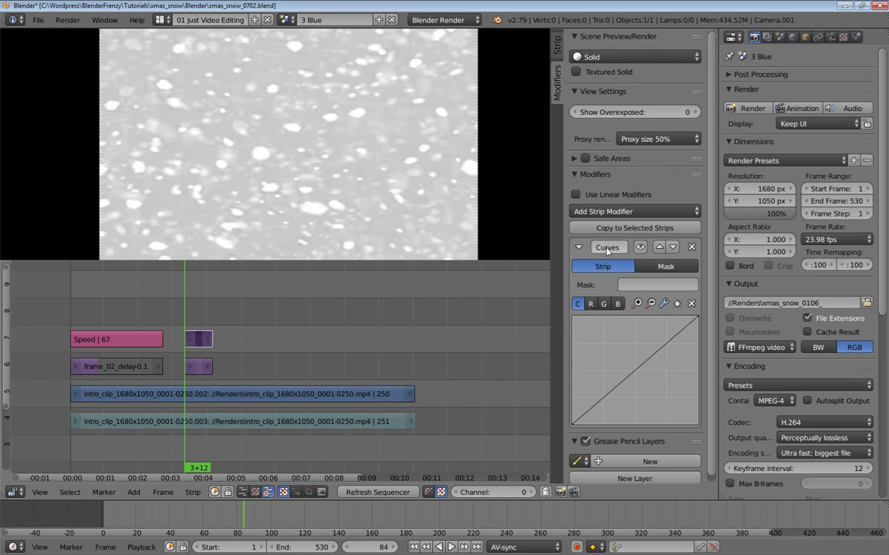
{"action": "left_click_drag", "start_coordinate": [574, 425], "coordinate": [692, 425]}
{"action": "left_click_drag", "start_coordinate": [610, 437], "coordinate": [586, 442]}
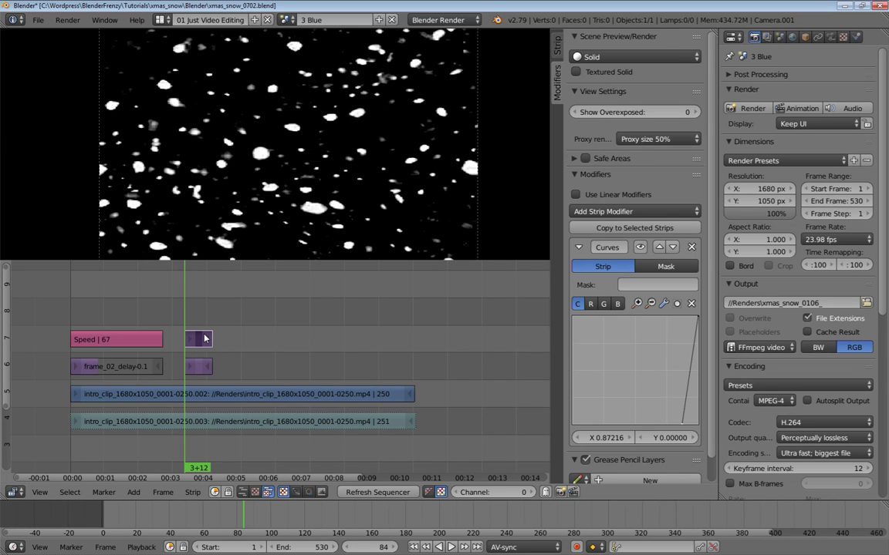
{"action": "key", "text": "h"}
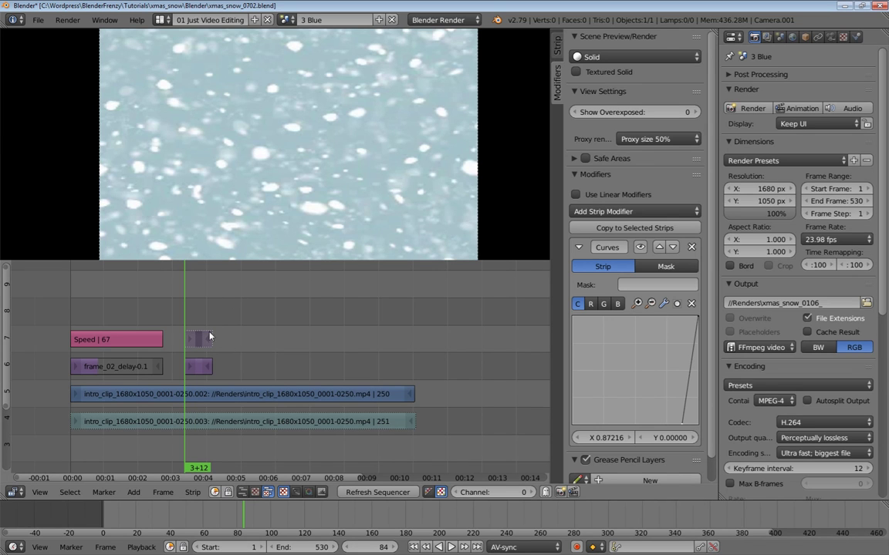
- Rename the channel-7 snow strip to 'Mask Snow'
{"action": "left_click", "coordinate": [557, 44]}
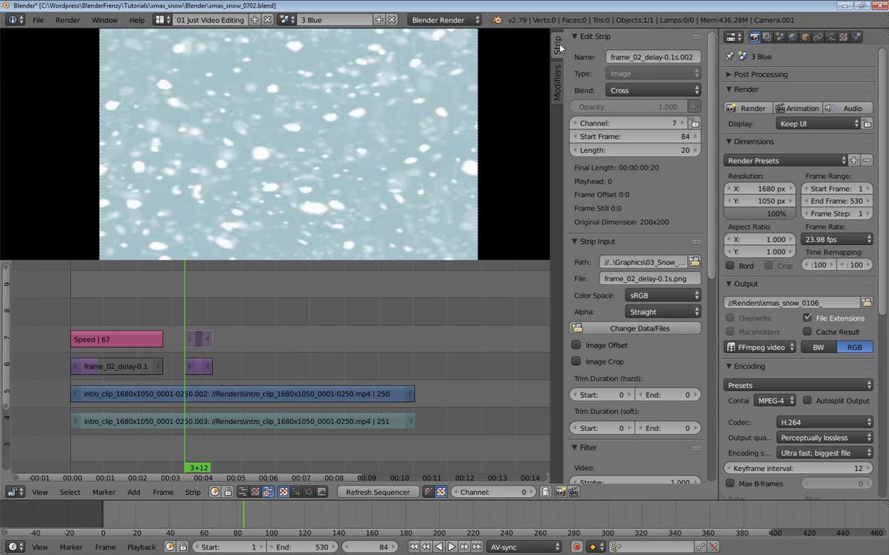
{"action": "left_click", "coordinate": [647, 54]}
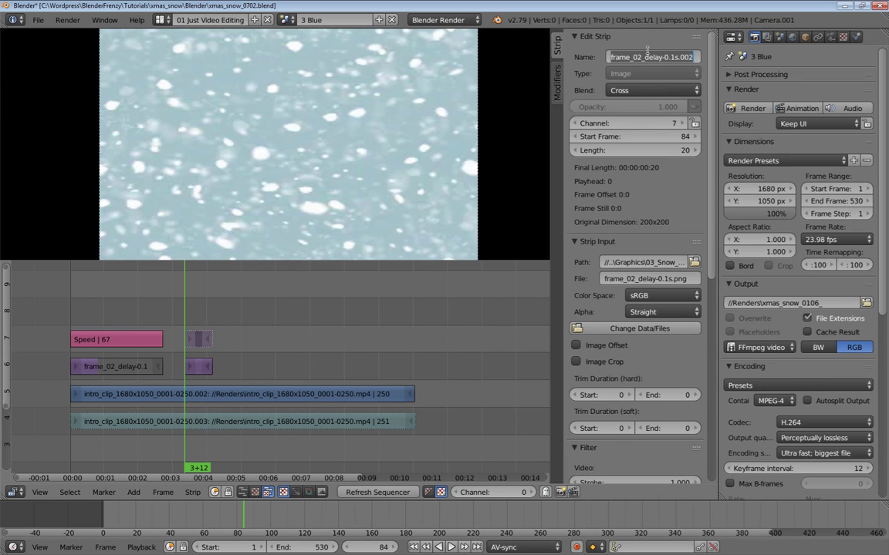
{"action": "type", "text": "S"}
{"action": "type", "text": "Ma"}
{"action": "type", "text": "sk Snow"}
{"action": "key", "text": "Return"}
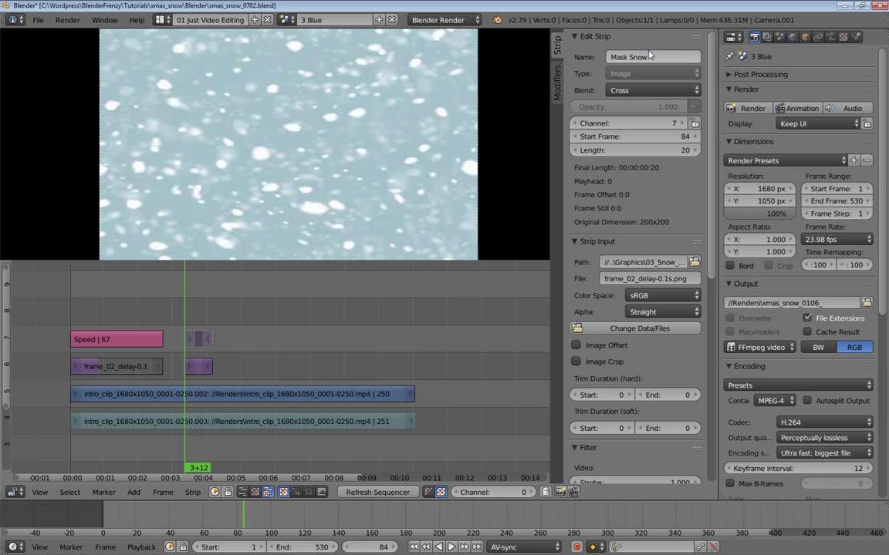
- Set the channel-6 snow strip's blend mode to Over Drop
{"action": "right_click", "coordinate": [198, 368]}
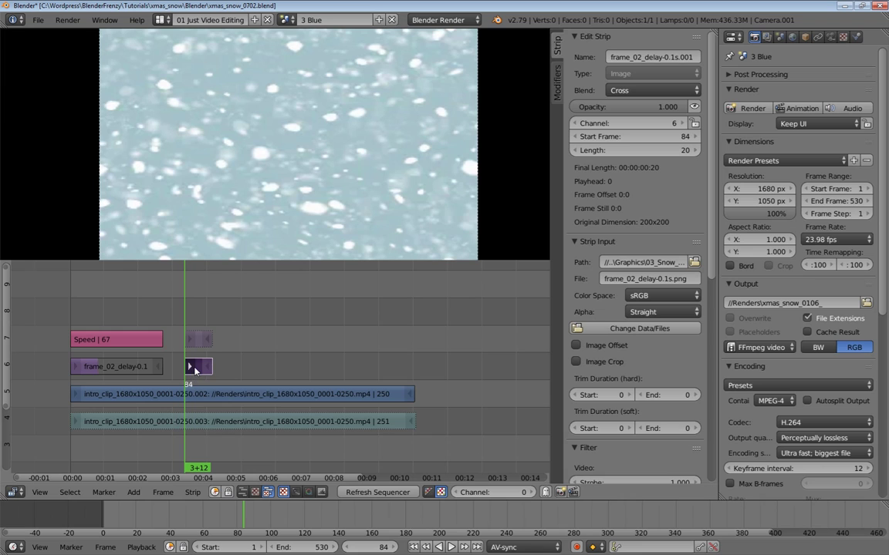
{"action": "left_click", "coordinate": [645, 90]}
{"action": "left_click", "coordinate": [642, 225]}
- Add a Mask modifier with Strip source set to Mask Snow, then check frames 29 and 93
{"action": "left_click", "coordinate": [559, 72]}
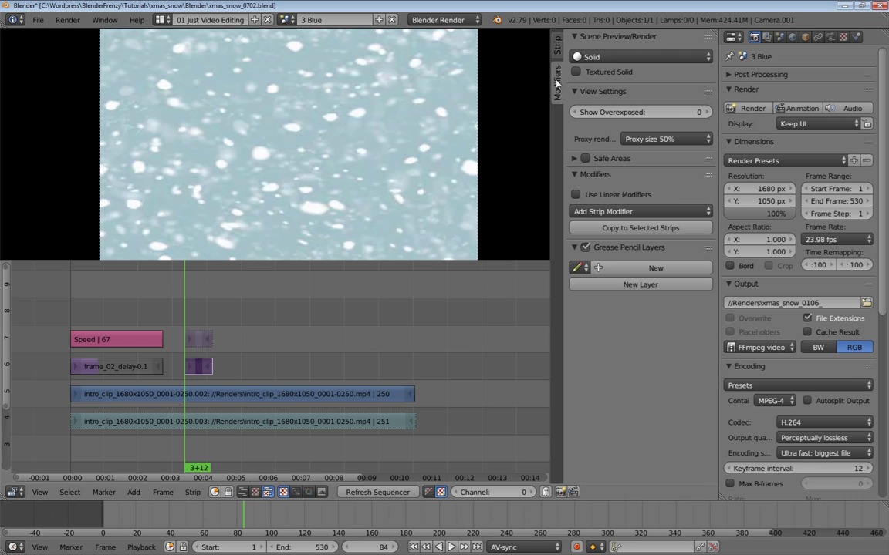
{"action": "left_click", "coordinate": [609, 212]}
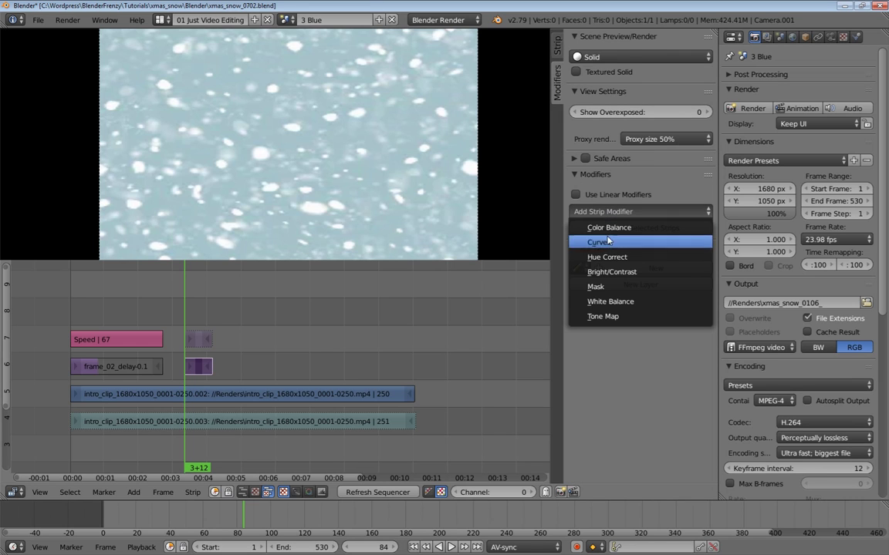
{"action": "left_click", "coordinate": [605, 287]}
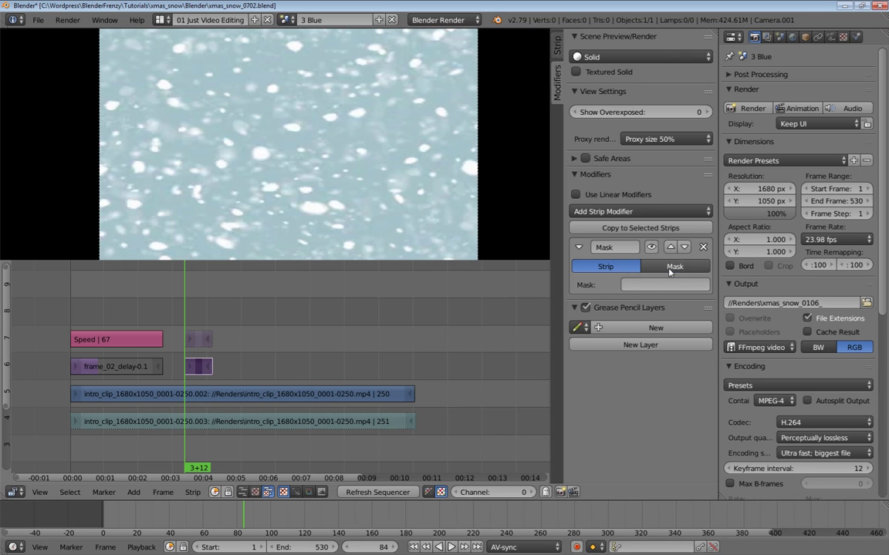
{"action": "left_click", "coordinate": [673, 267]}
{"action": "left_click", "coordinate": [614, 270]}
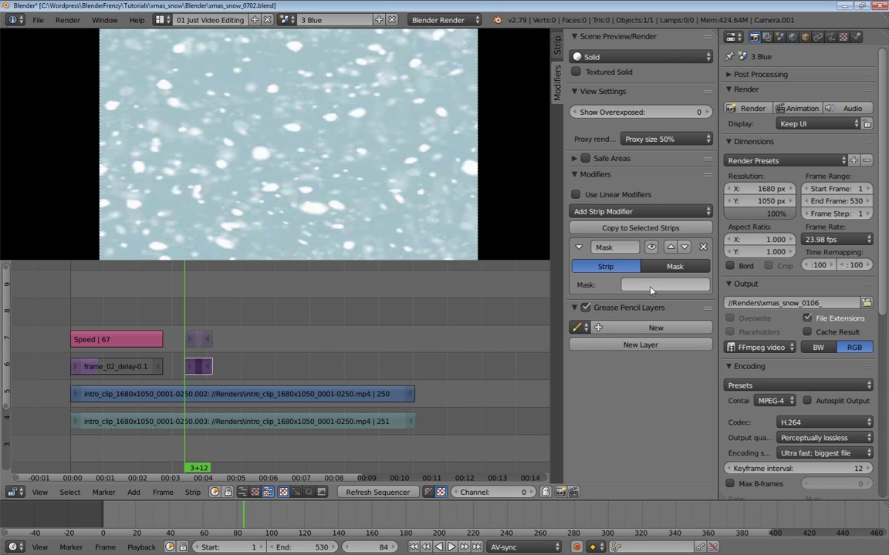
{"action": "left_click", "coordinate": [645, 285]}
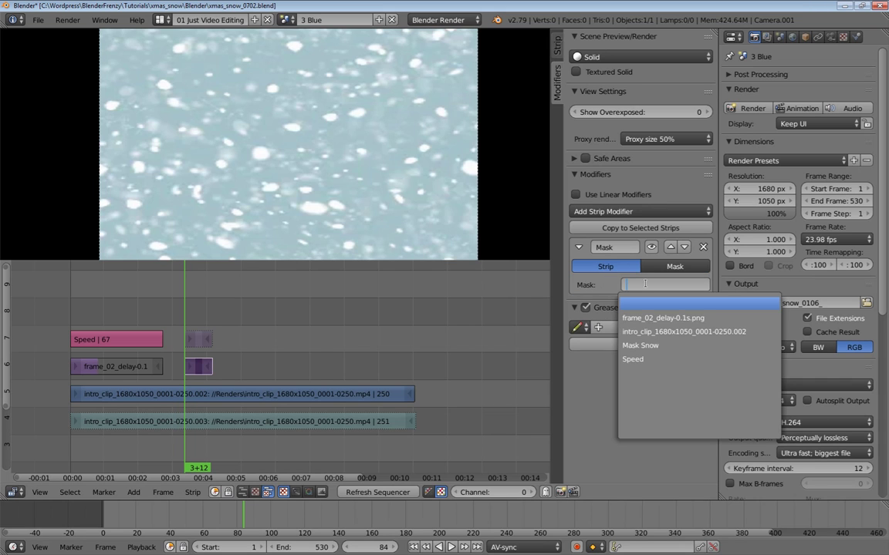
{"action": "left_click", "coordinate": [661, 346]}
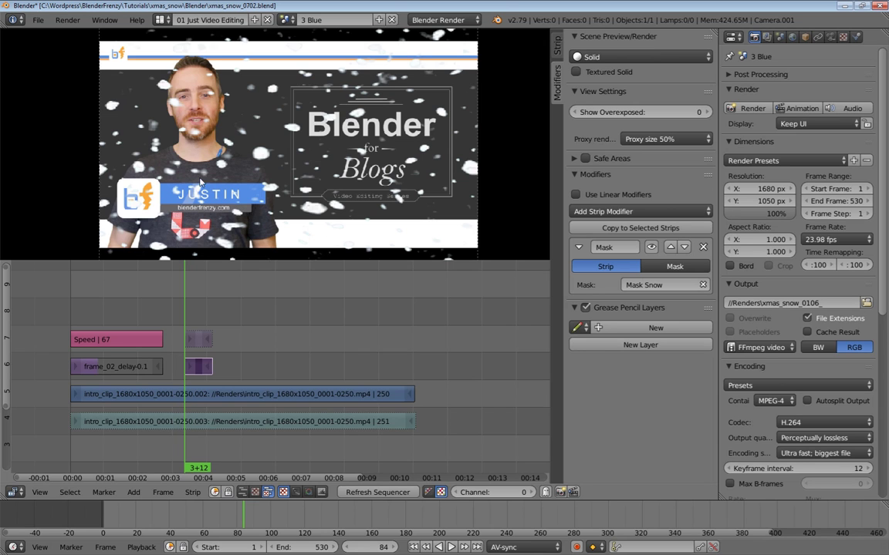
{"action": "left_click", "coordinate": [110, 308]}
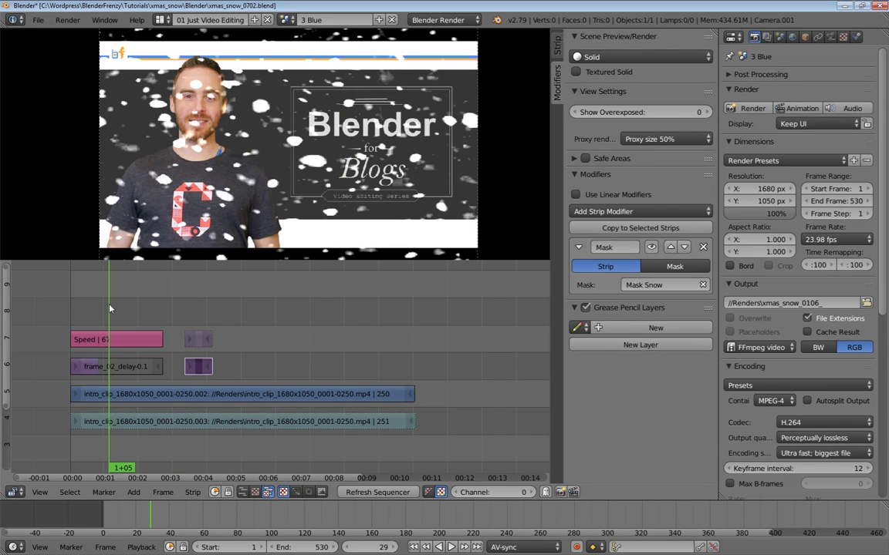
{"action": "left_click", "coordinate": [198, 303]}
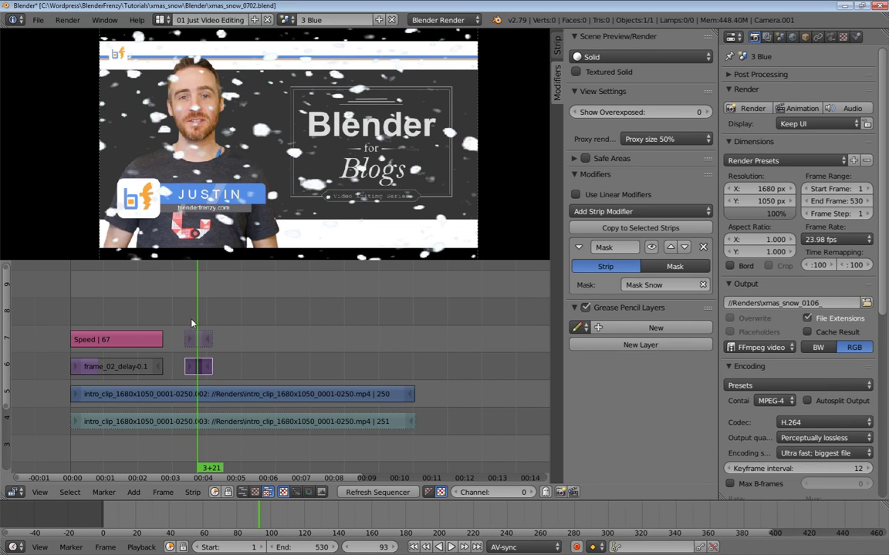
- Select the Mask Snow strip, stop playback at frame 95, and zoom the preview to inspect the matte
{"action": "right_click", "coordinate": [206, 344]}
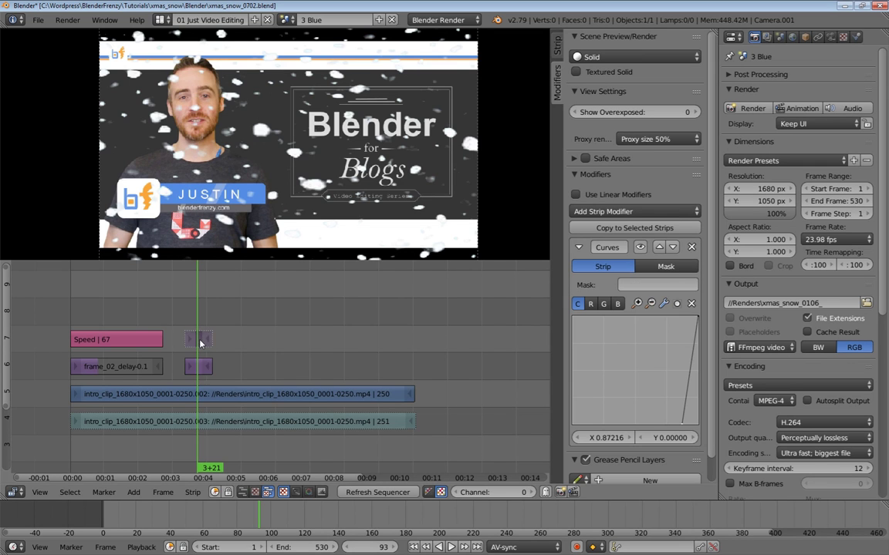
{"action": "key", "text": "alt+a"}
{"action": "key", "text": "alt+a"}
{"action": "left_click", "coordinate": [201, 342]}
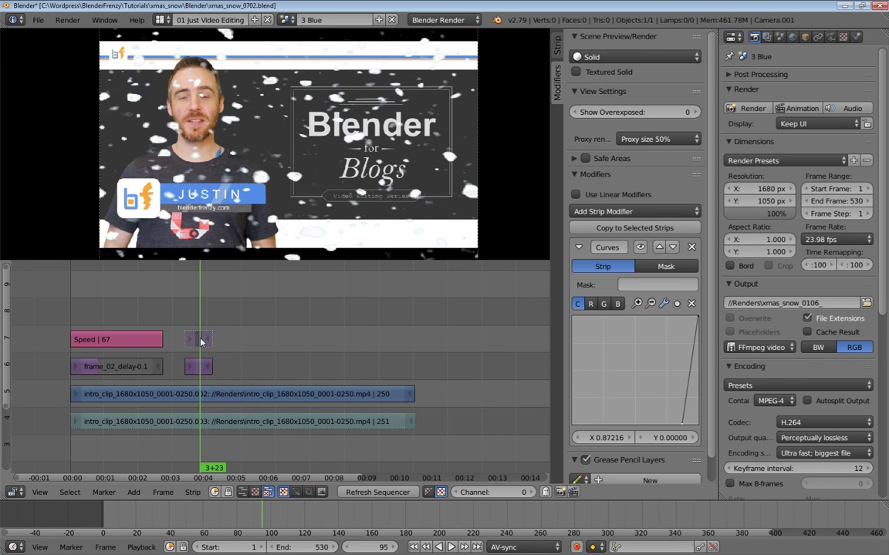
{"action": "right_click", "coordinate": [201, 342]}
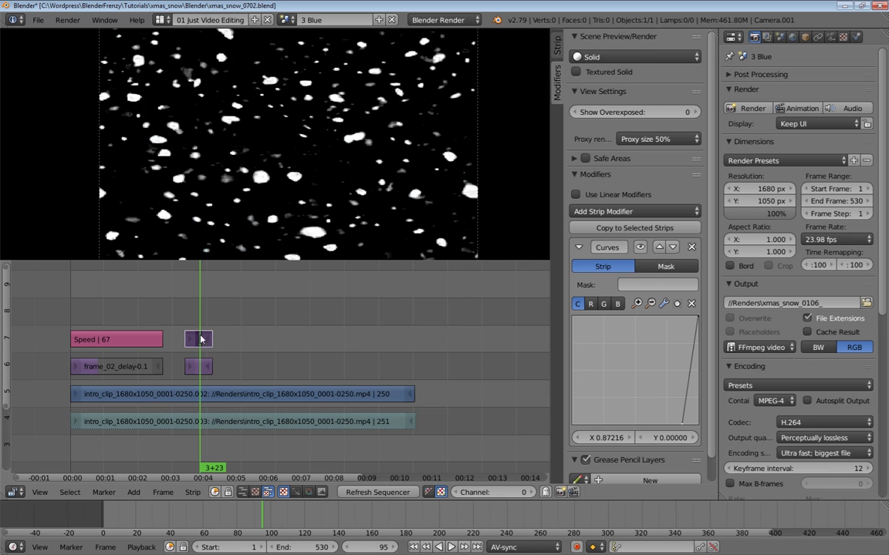
{"action": "scroll", "coordinate": [255, 196], "scroll_direction": "up", "scroll_amount": 3}
{"action": "scroll", "coordinate": [255, 195], "scroll_direction": "down", "scroll_amount": 2}
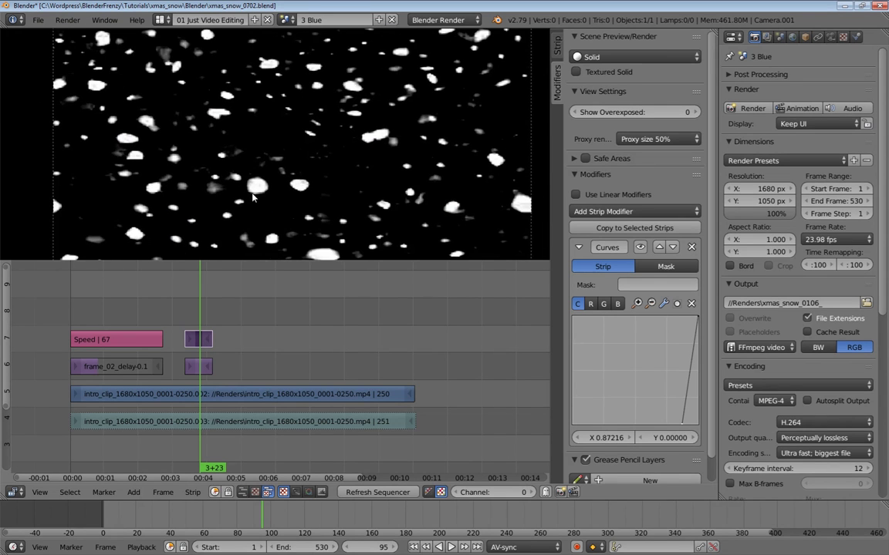
{"action": "scroll", "coordinate": [255, 195], "scroll_direction": "down", "scroll_amount": 2}
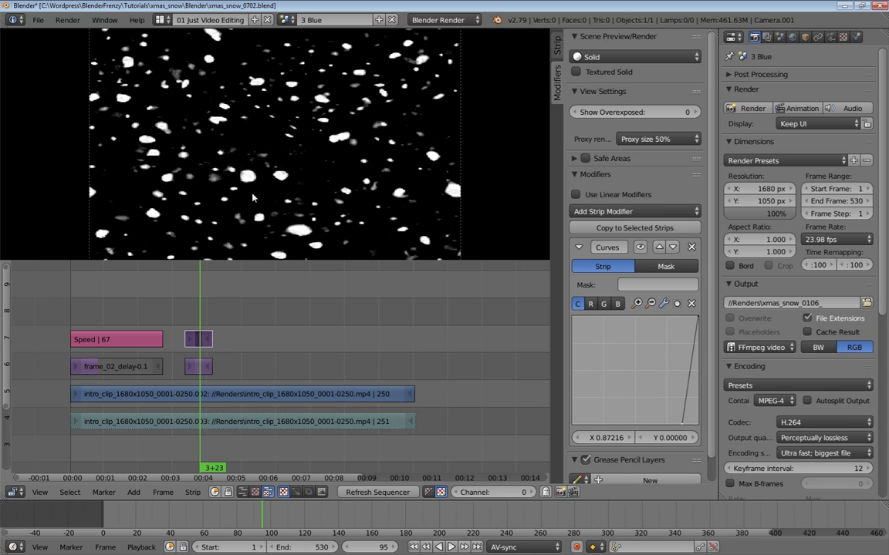
{"action": "scroll", "coordinate": [228, 183], "scroll_direction": "up", "scroll_amount": 4}
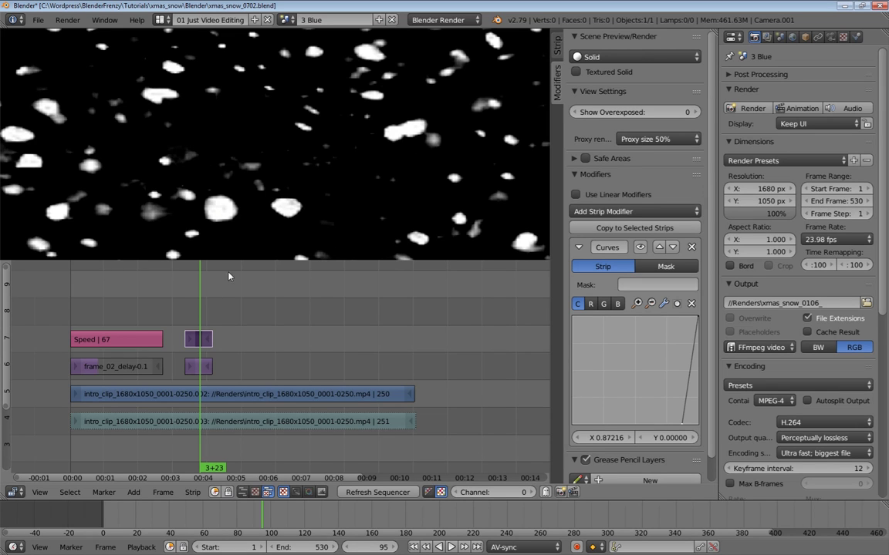
{"action": "right_click", "coordinate": [206, 341]}
- Lower Mask Snow's opacity and play back from frame 93 to preview the footage underneath
{"action": "left_click", "coordinate": [558, 46]}
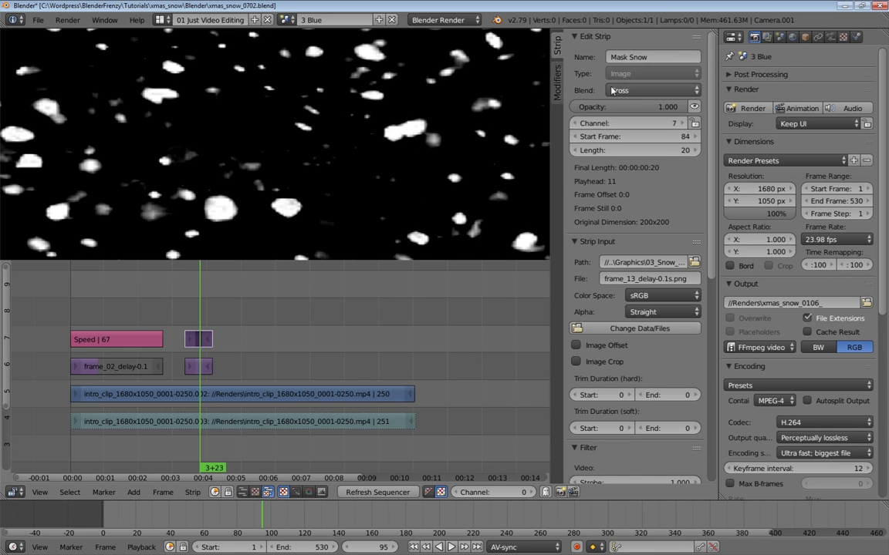
{"action": "left_click_drag", "start_coordinate": [633, 106], "coordinate": [439, 107]}
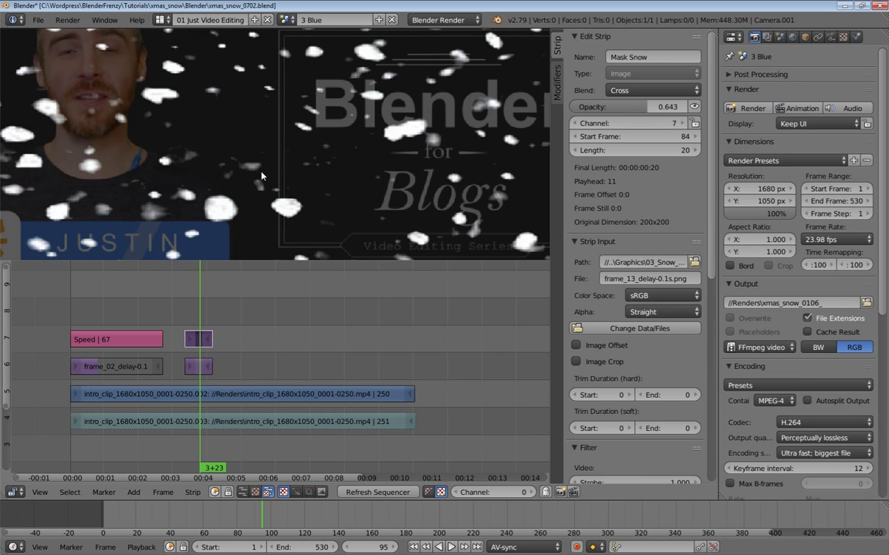
{"action": "left_click", "coordinate": [199, 362]}
{"action": "right_click", "coordinate": [198, 343]}
{"action": "key", "text": "alt+a"}
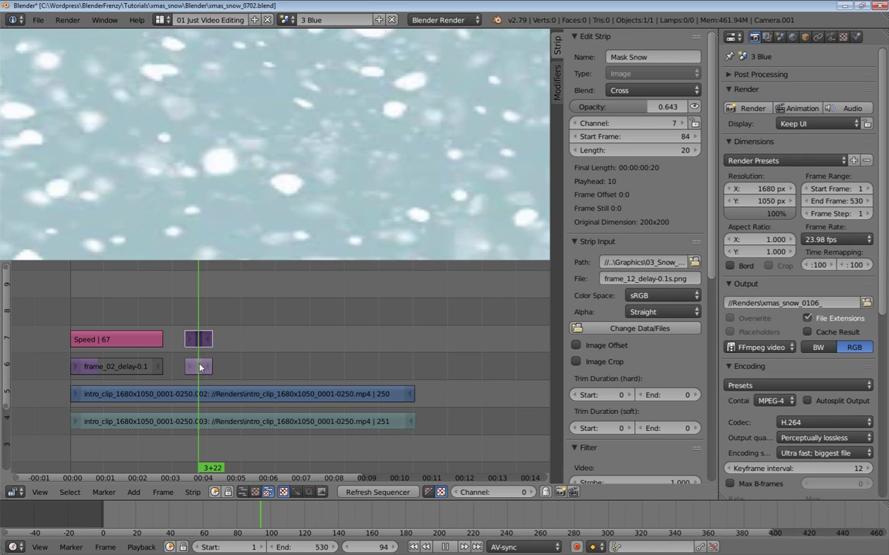
{"action": "key", "text": "Escape"}
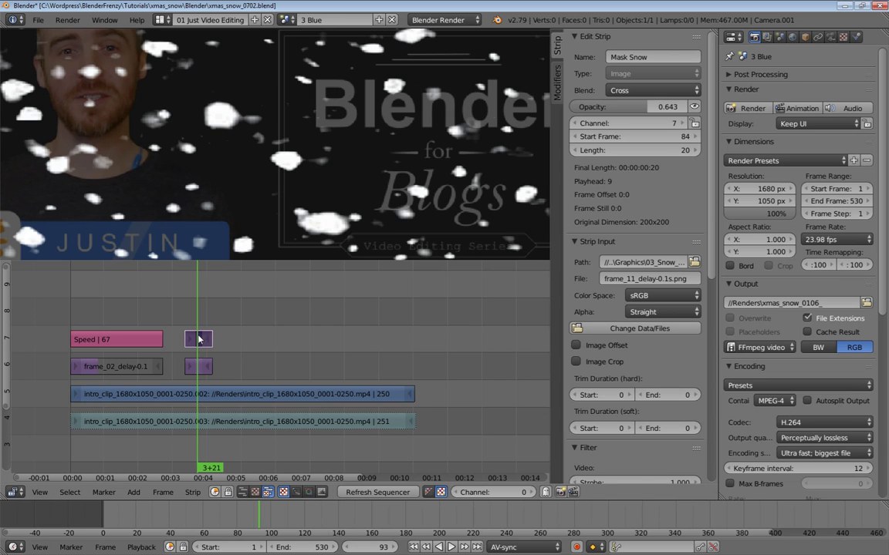
- Restore Mask Snow's opacity to 1.000 and mute the strip
{"action": "left_click_drag", "start_coordinate": [610, 106], "coordinate": [679, 106]}
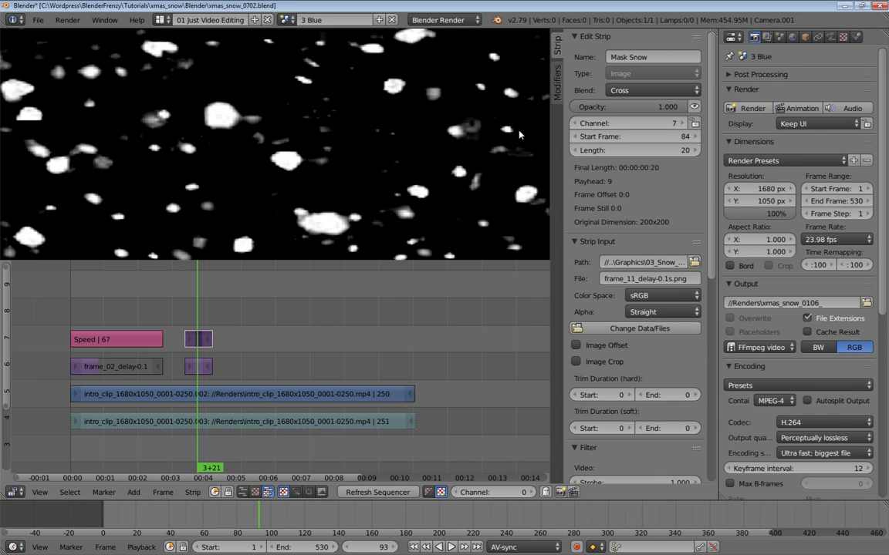
{"action": "scroll", "coordinate": [256, 178], "scroll_direction": "down", "scroll_amount": 5}
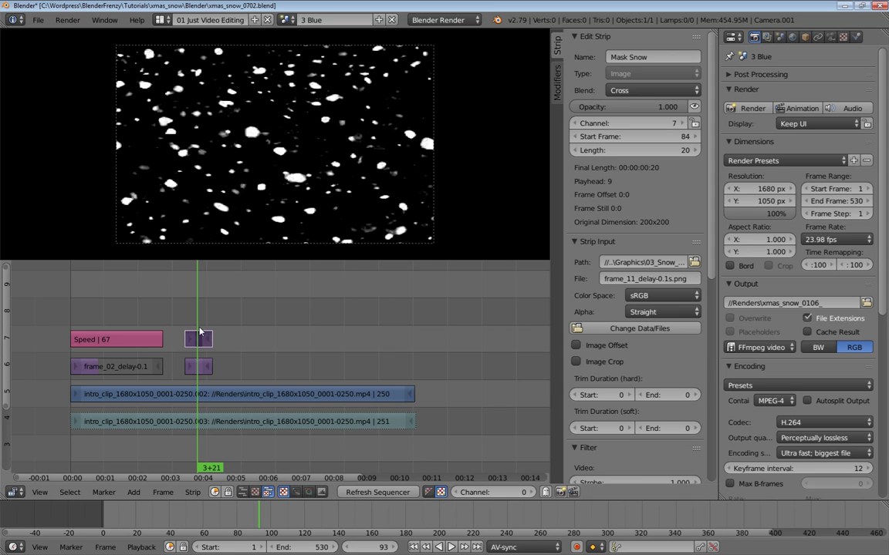
{"action": "key", "text": "h"}
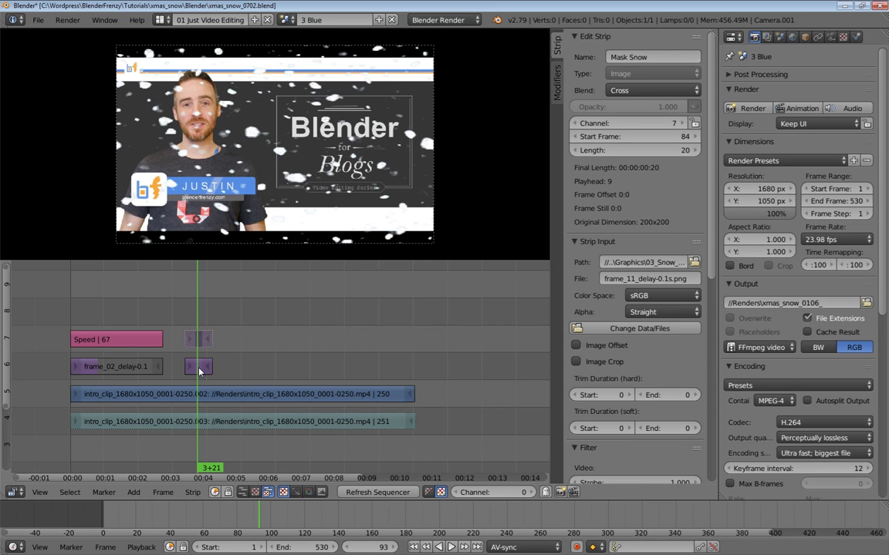
- Keep Mask Snow muted, select the channel-6 snow strip, and play back the composite
{"action": "key", "text": "ctrl+z"}
{"action": "key", "text": "ctrl+shift+z"}
{"action": "right_click", "coordinate": [199, 369]}
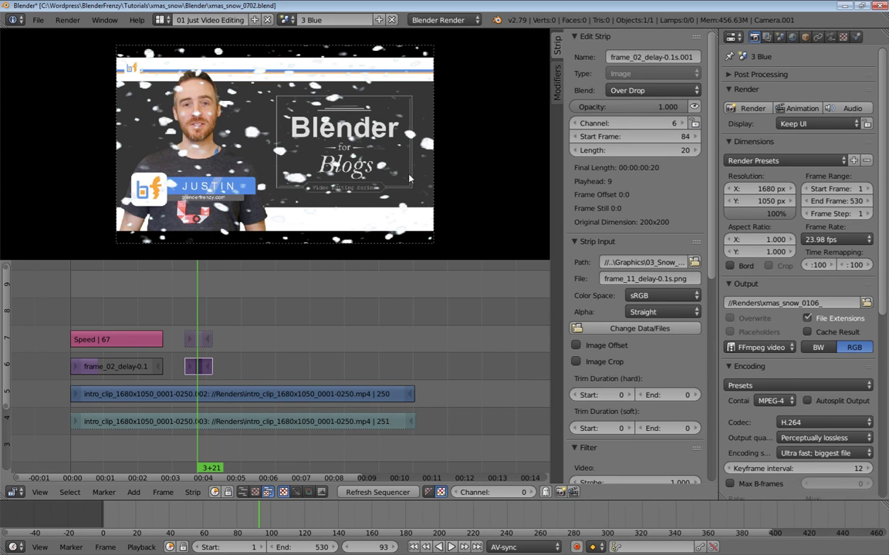
{"action": "key", "text": "shift+alt+a"}
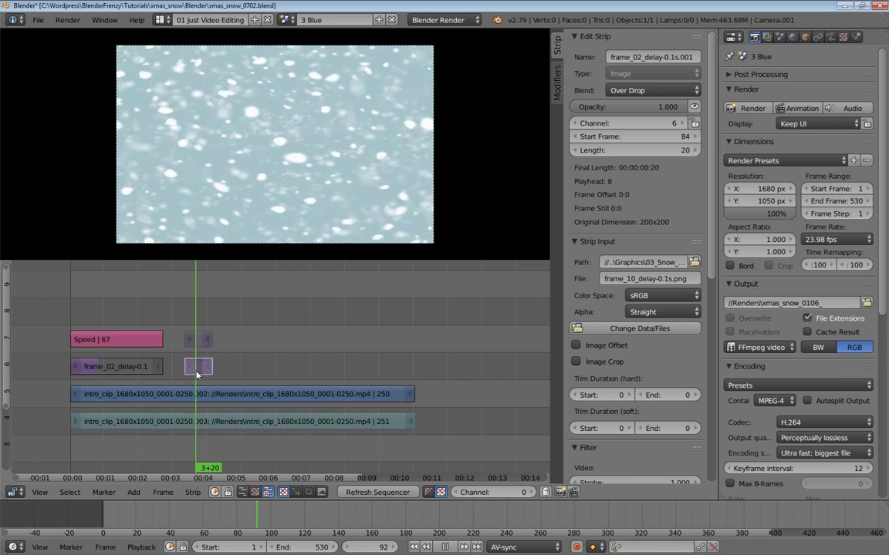
{"action": "key", "text": "alt+a"}
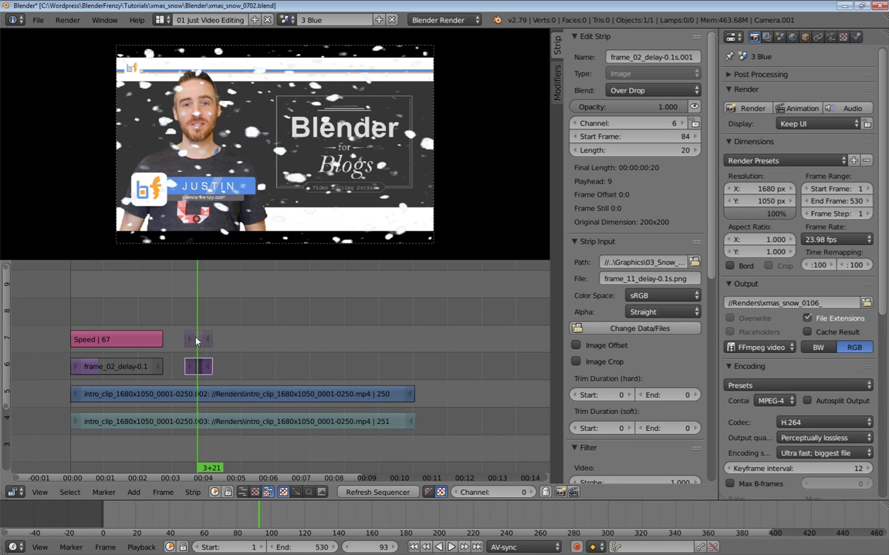
- Move the Mask Snow strip up to channel 8 and jump to its start frame
{"action": "right_click", "coordinate": [199, 342]}
{"action": "key", "text": "g"}
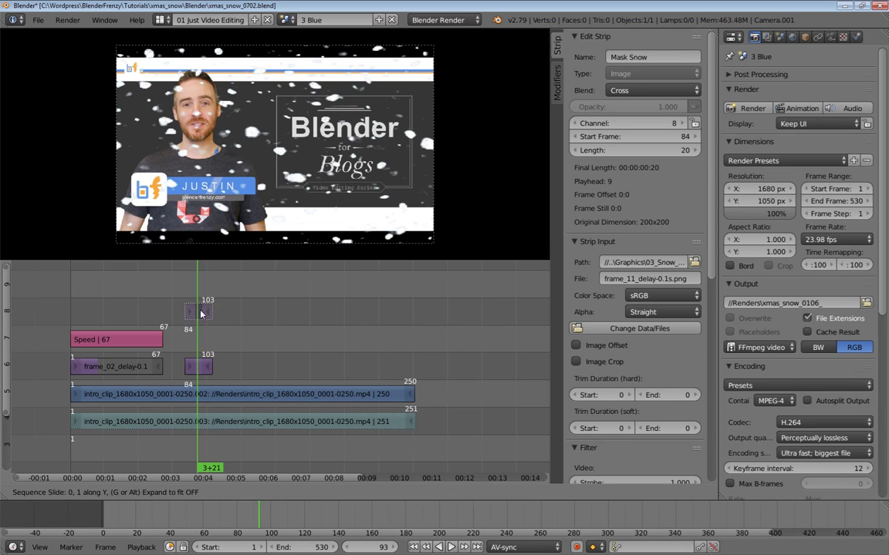
{"action": "left_click", "coordinate": [201, 313]}
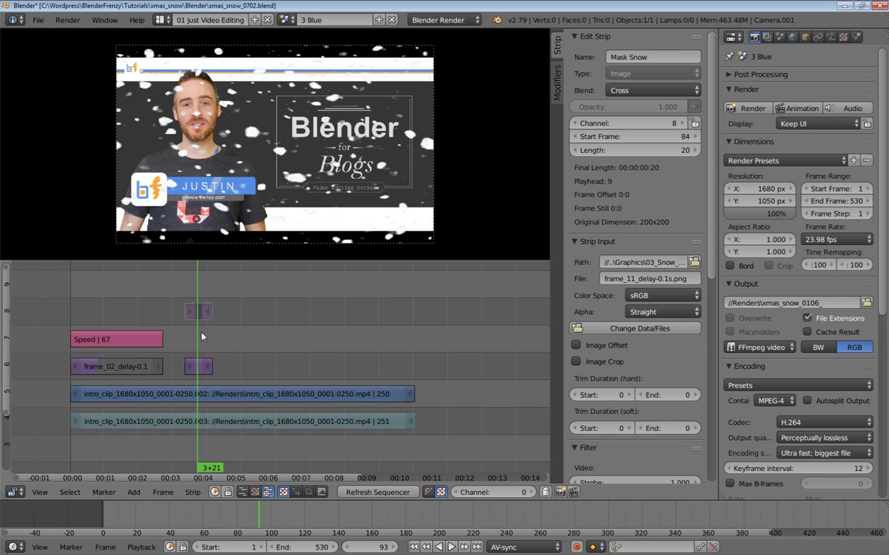
{"action": "key", "text": "Page_Down"}
- Add a Color effect strip on channel 7 starting at frame 84
{"action": "key", "text": "shift+a"}
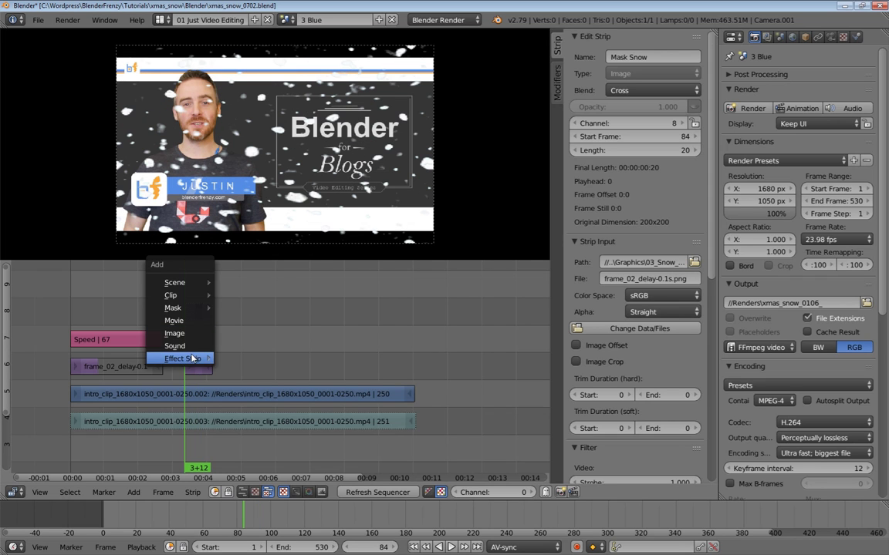
{"action": "mouse_move", "coordinate": [193, 359]}
{"action": "left_click", "coordinate": [232, 321]}
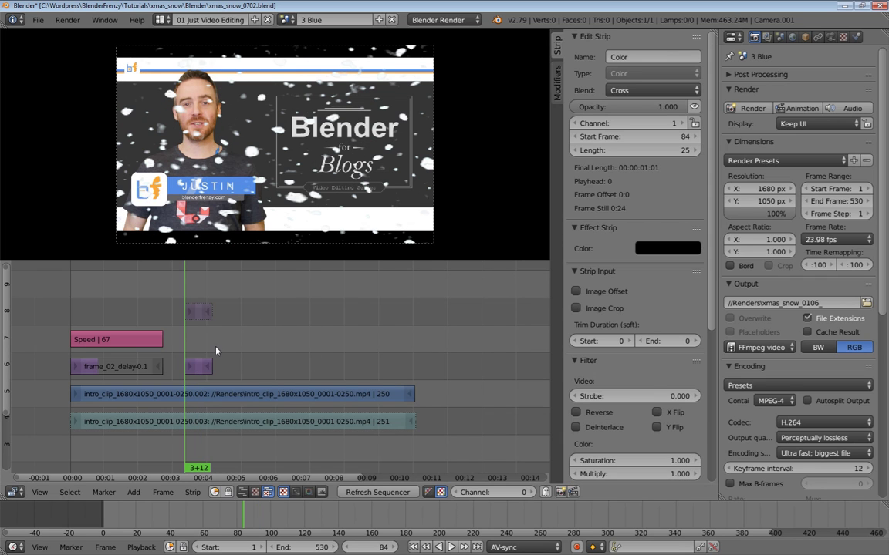
{"action": "left_click", "coordinate": [202, 200]}
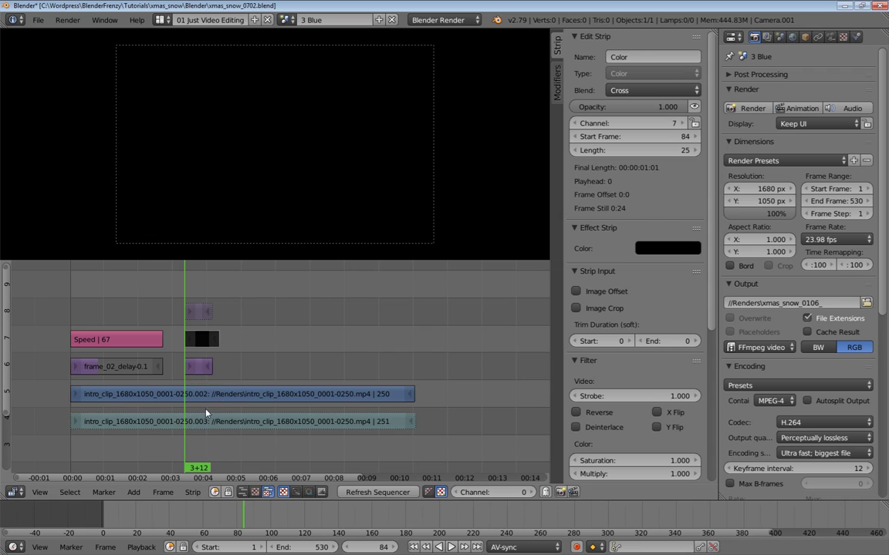
- Set the Color strip's color to a saturated blue
{"action": "left_click", "coordinate": [646, 249]}
{"action": "left_click_drag", "start_coordinate": [753, 158], "coordinate": [753, 67]}
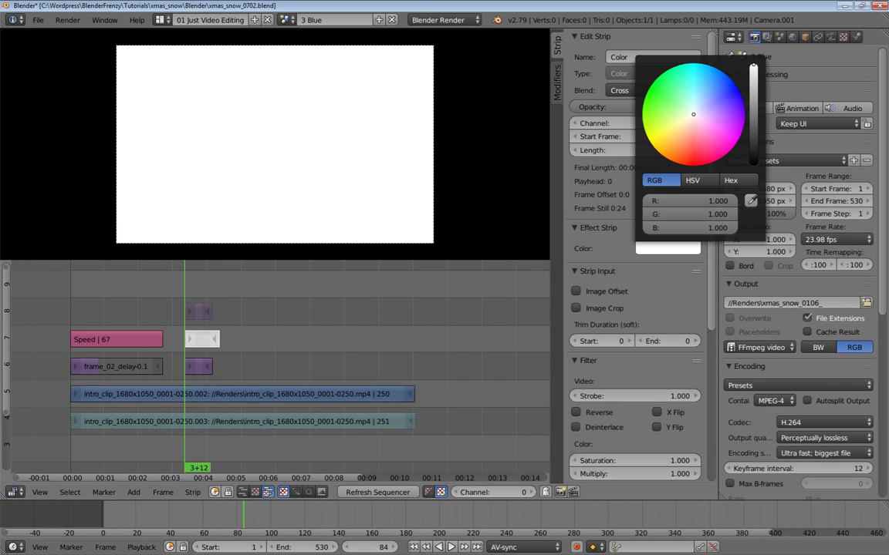
{"action": "mouse_move", "coordinate": [696, 109]}
{"action": "left_mouse_down"}
{"action": "mouse_move", "coordinate": [721, 88]}
{"action": "mouse_move", "coordinate": [724, 72]}
{"action": "left_mouse_up"}
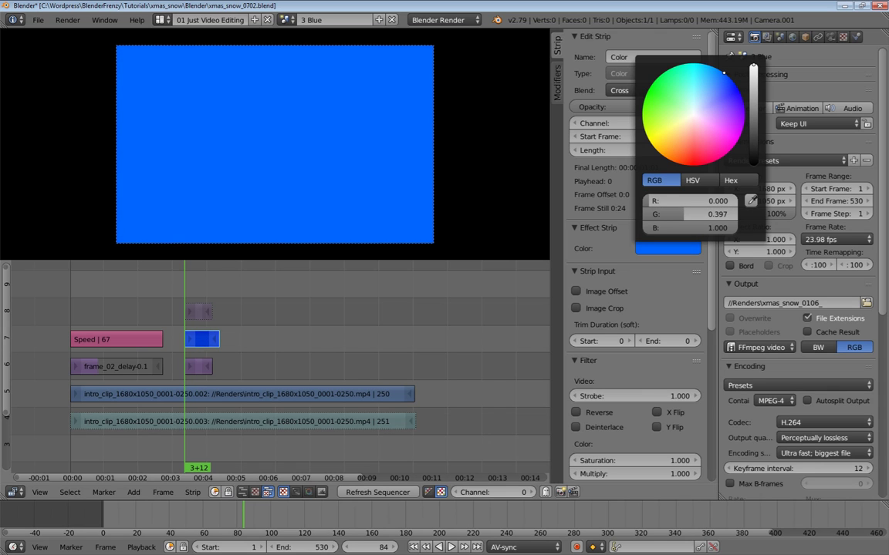
{"action": "key", "text": "Escape"}
{"action": "left_click", "coordinate": [725, 77]}
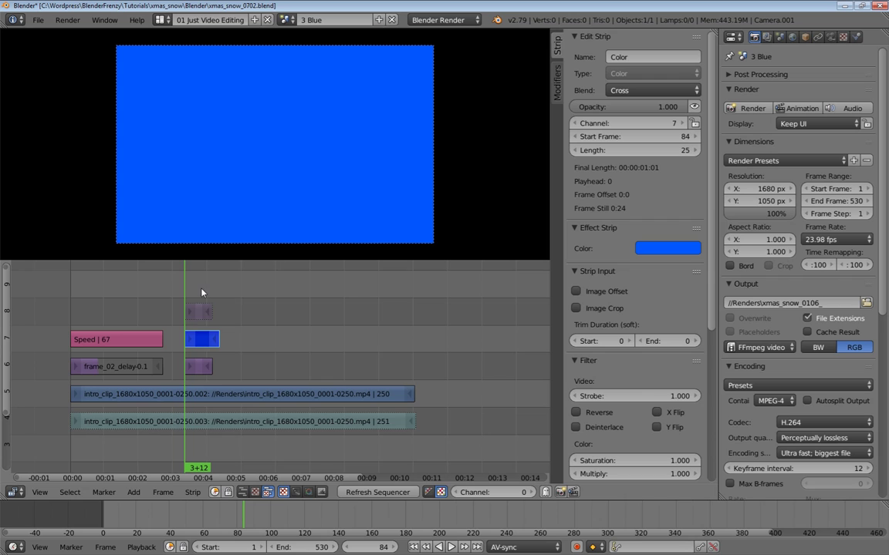
- Add a Mask strip modifier to the blue Color strip that uses Mask Snow
{"action": "left_click", "coordinate": [557, 87]}
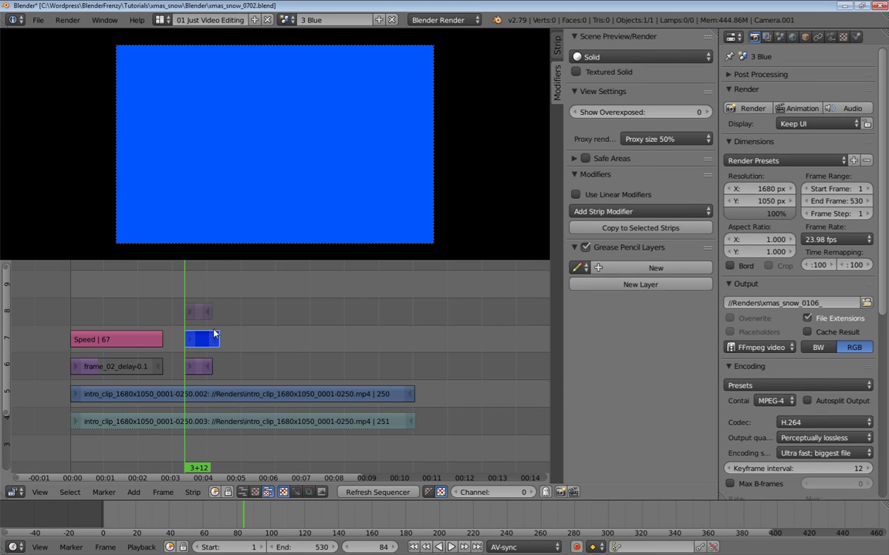
{"action": "left_click", "coordinate": [621, 213]}
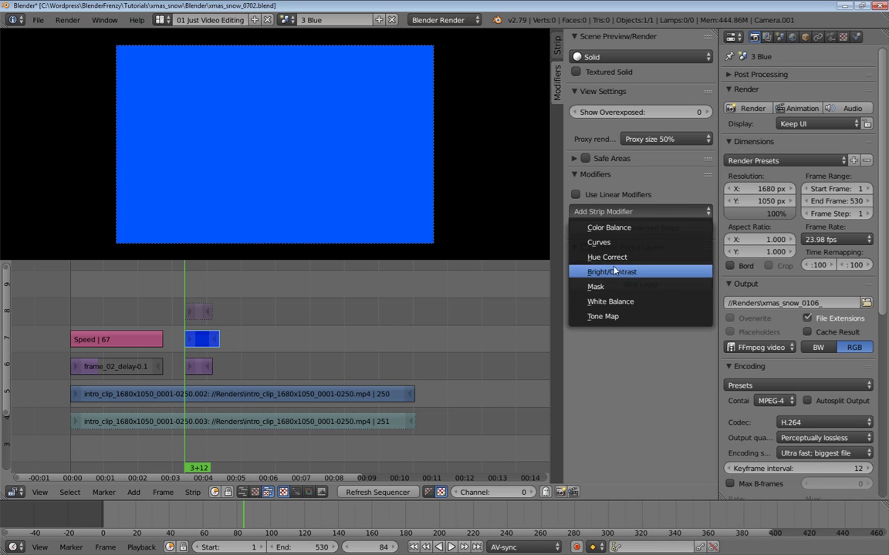
{"action": "left_click", "coordinate": [552, 258]}
{"action": "left_click", "coordinate": [639, 287]}
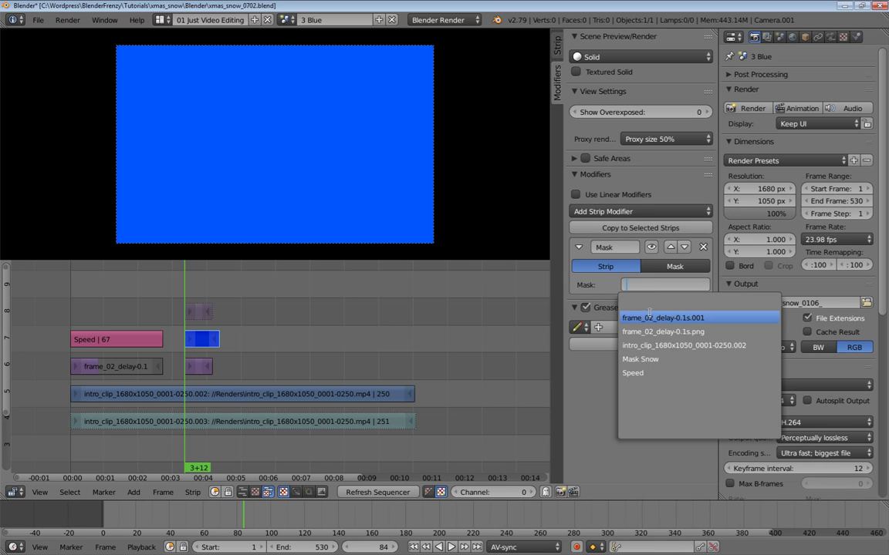
{"action": "left_click", "coordinate": [649, 359]}
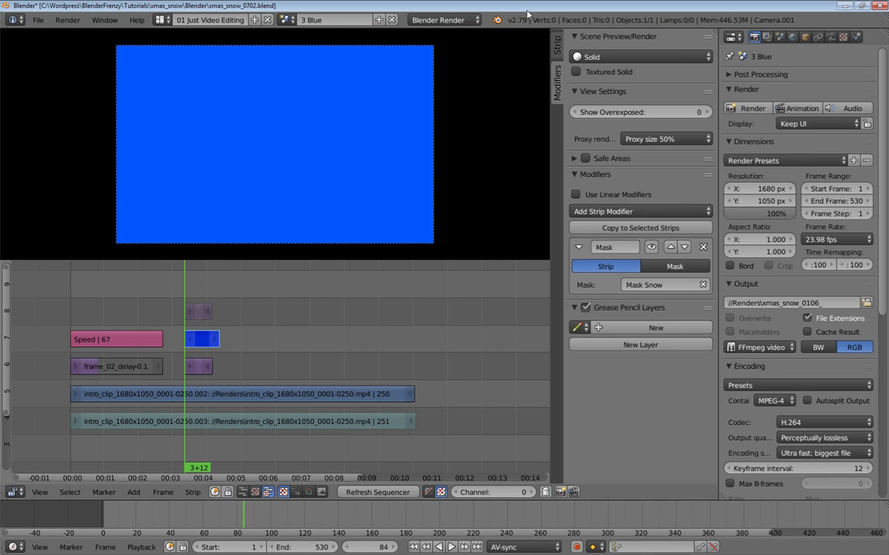
- Set the Color strip's blend to Over Drop and scrub to preview the blue snow
{"action": "left_click", "coordinate": [558, 46]}
{"action": "left_click", "coordinate": [652, 90]}
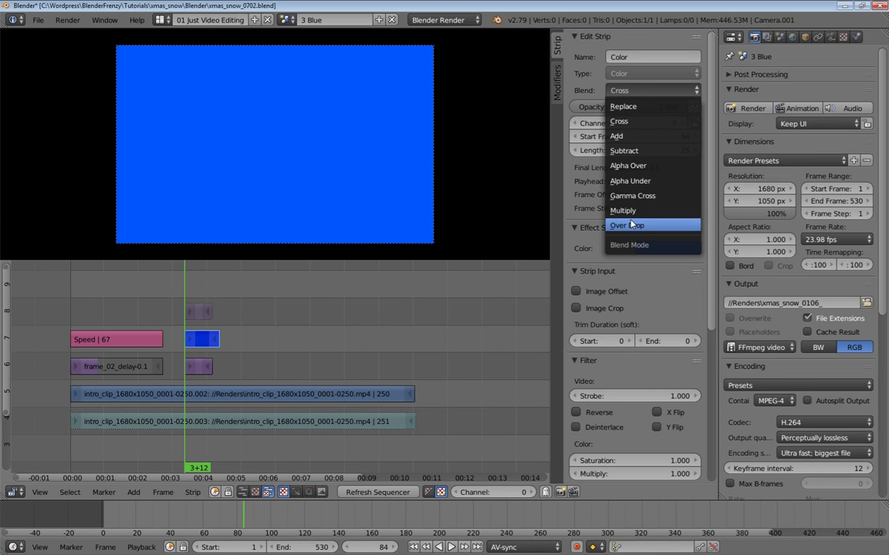
{"action": "left_click", "coordinate": [609, 203]}
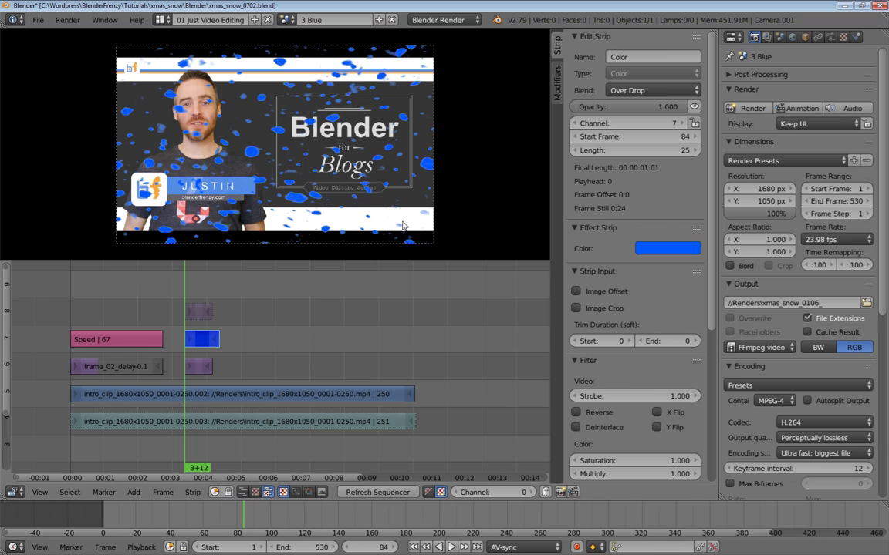
{"action": "left_click_drag", "start_coordinate": [183, 290], "coordinate": [199, 371]}
{"action": "right_click", "coordinate": [199, 371]}
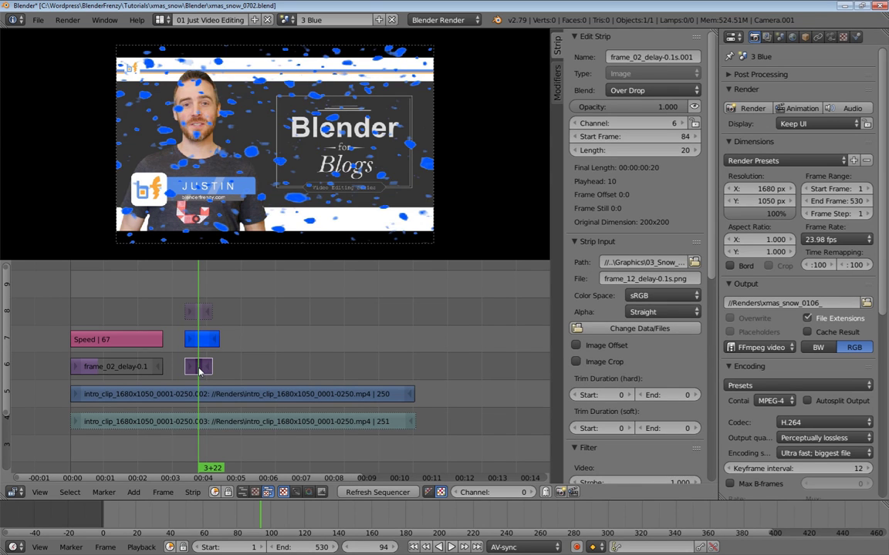
{"action": "key", "text": "a"}
{"action": "key", "text": "shift+alt+a"}
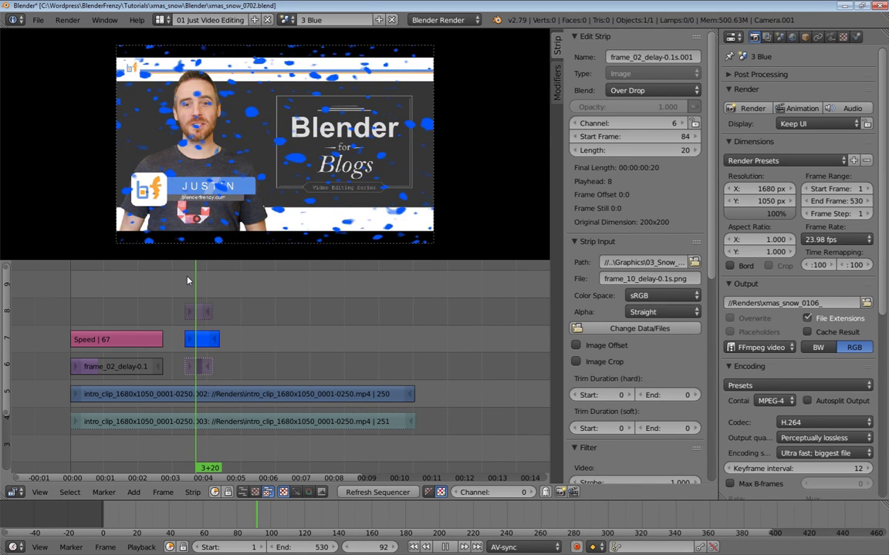
{"action": "key", "text": "alt+a"}
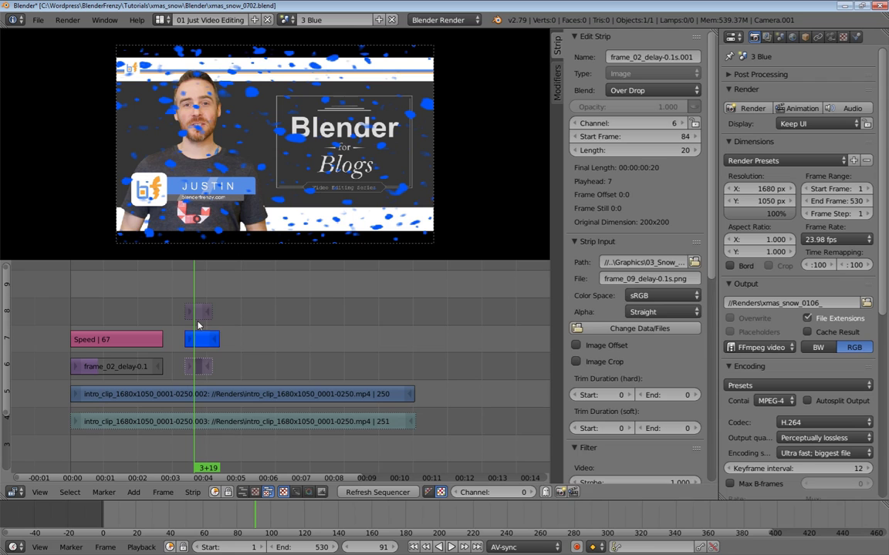
{"action": "right_click", "coordinate": [199, 338]}
{"action": "right_click", "coordinate": [200, 313]}
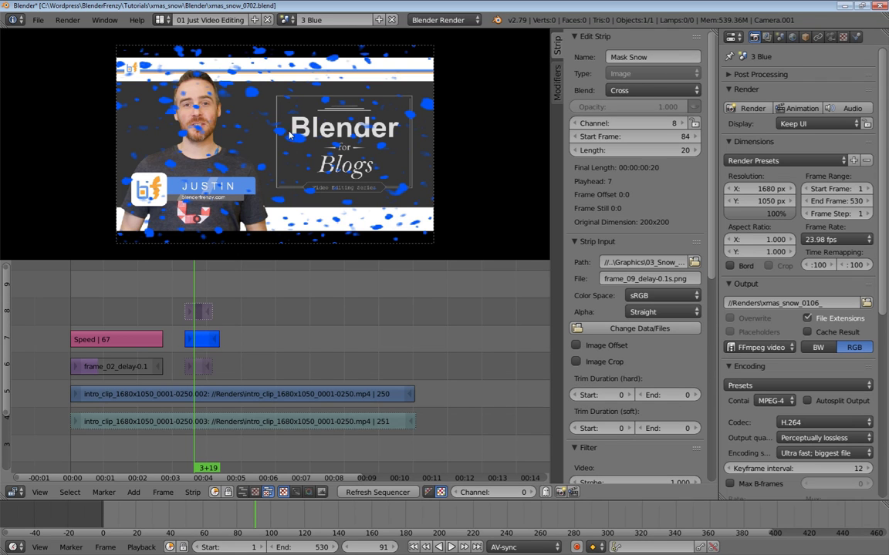
{"action": "key", "text": "alt+a"}
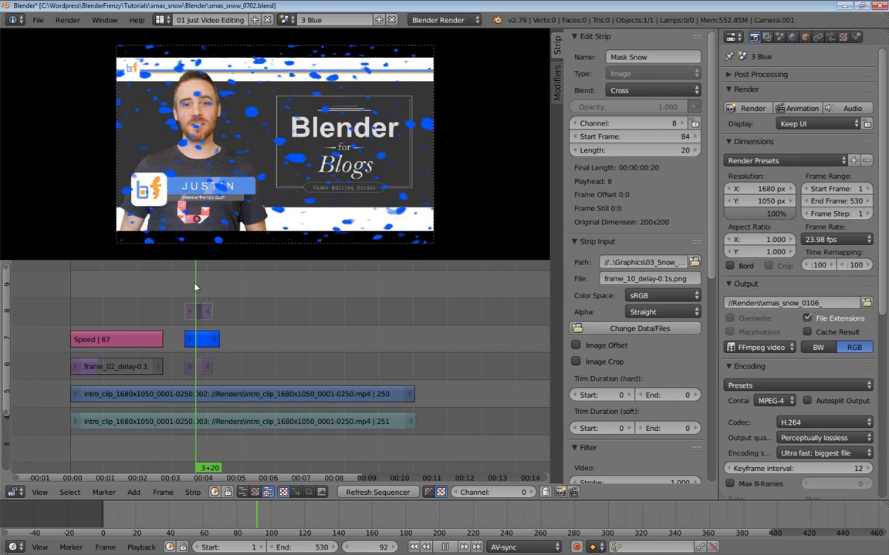
{"action": "key", "text": "alt+a"}
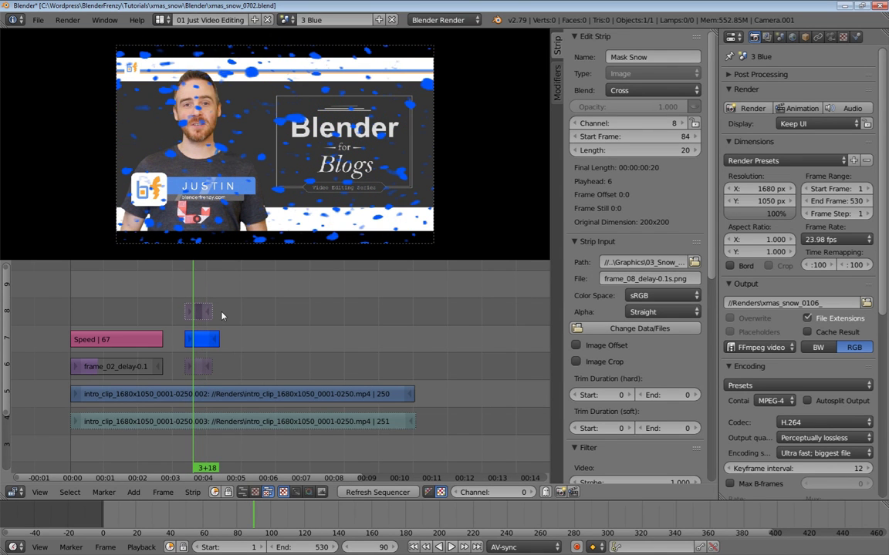
{"action": "scroll", "coordinate": [221, 315], "scroll_direction": "up", "scroll_amount": 6}
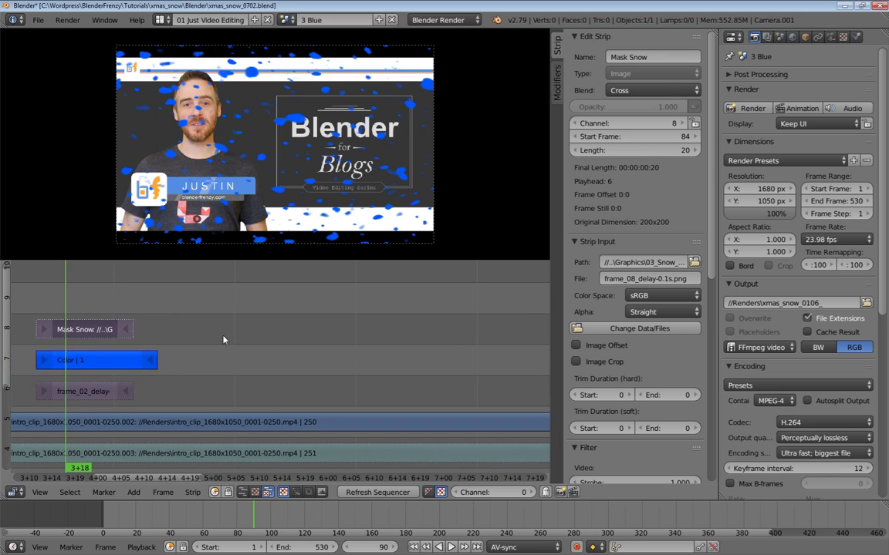
{"action": "scroll", "coordinate": [223, 339], "scroll_direction": "down", "scroll_amount": 7}
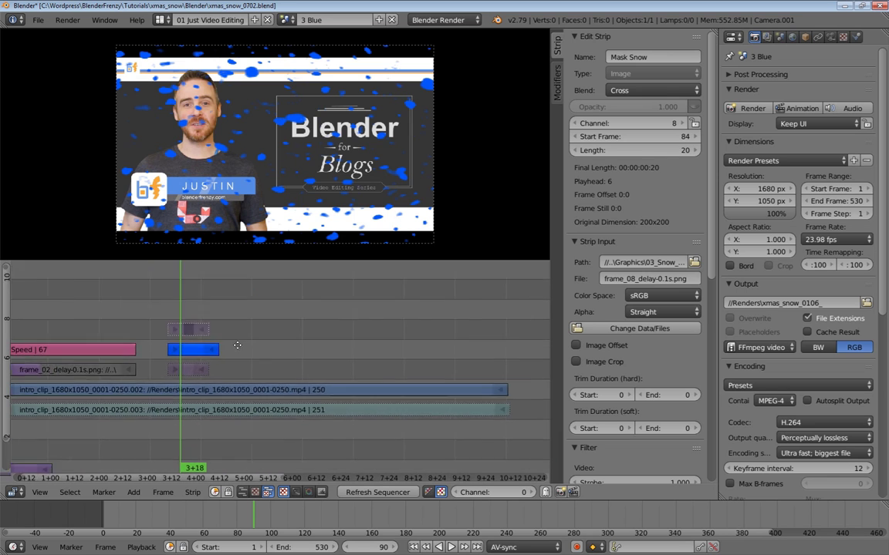
{"action": "scroll", "coordinate": [238, 345], "scroll_direction": "up", "scroll_amount": 3}
- Extend the Color and Mask Snow end handles by 75 frames and snap them to frame 191
{"action": "right_click", "coordinate": [145, 345]}
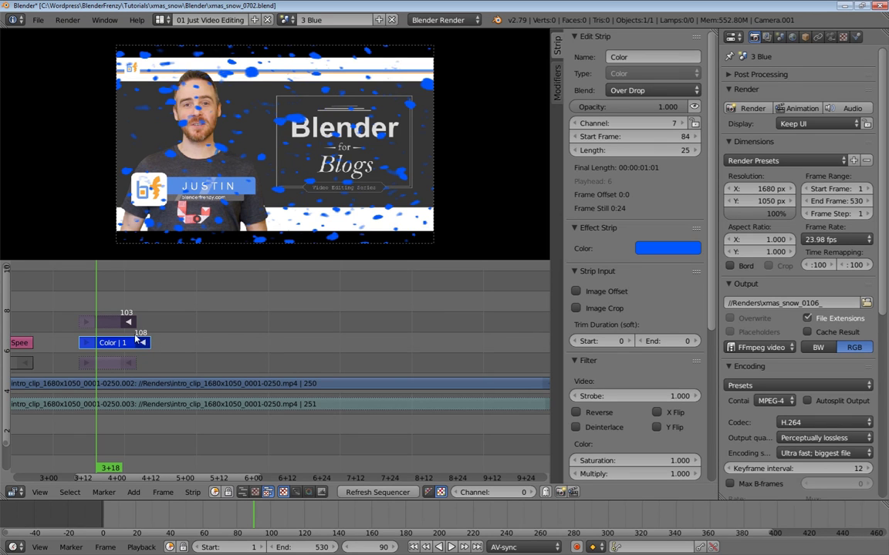
{"action": "key", "text": "g"}
{"action": "key", "text": "7"}
{"action": "key", "text": "5"}
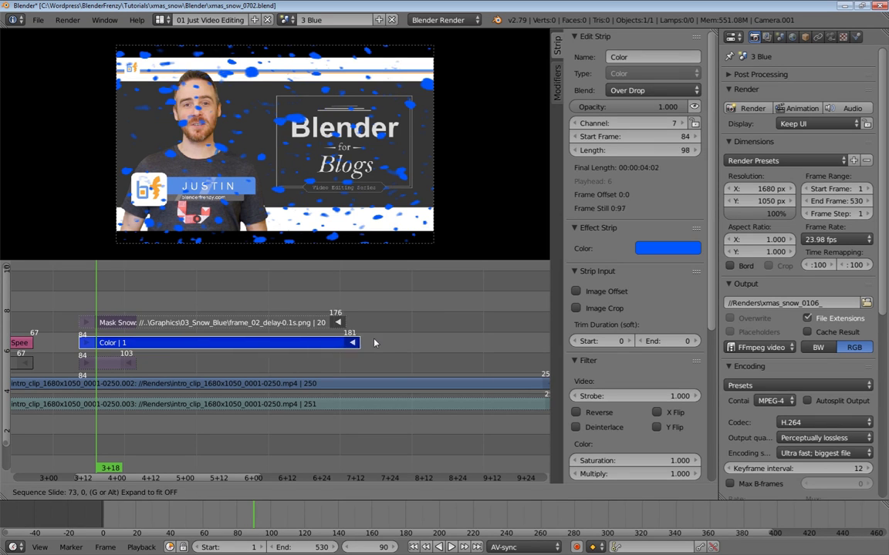
{"action": "key", "text": "Return"}
{"action": "left_click", "coordinate": [385, 327]}
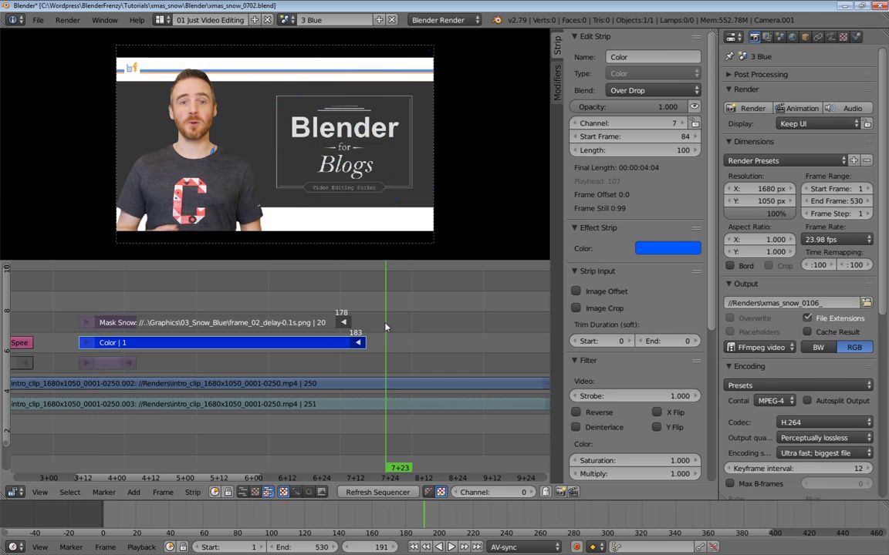
{"action": "key", "text": "shift+s"}
- Play back from around frame 96 and scrub to check the longer snow timing
{"action": "left_click", "coordinate": [115, 293]}
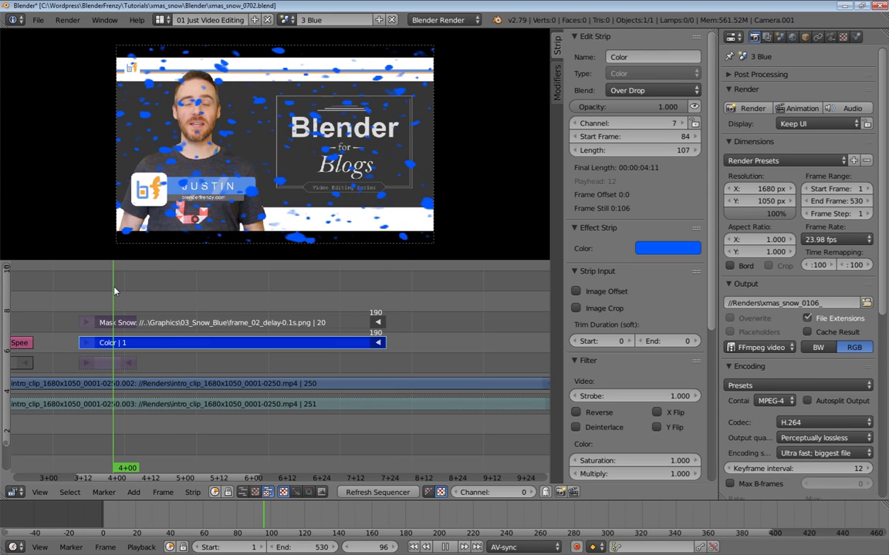
{"action": "key", "text": "alt+a"}
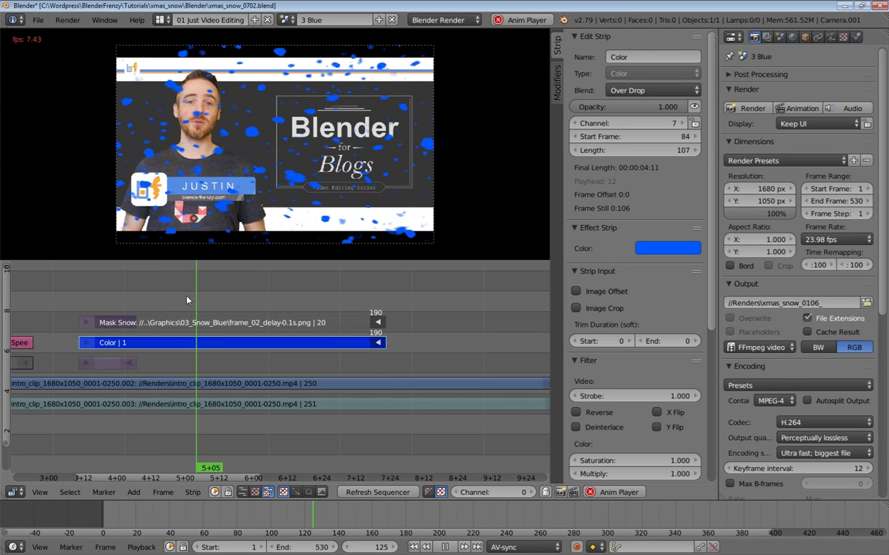
{"action": "left_click", "coordinate": [131, 293]}
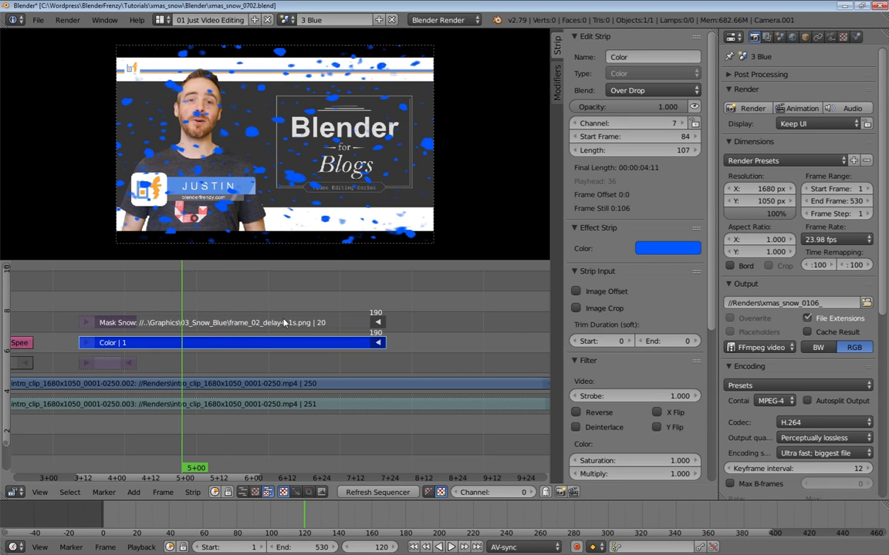
{"action": "left_click_drag", "start_coordinate": [166, 278], "coordinate": [127, 293]}
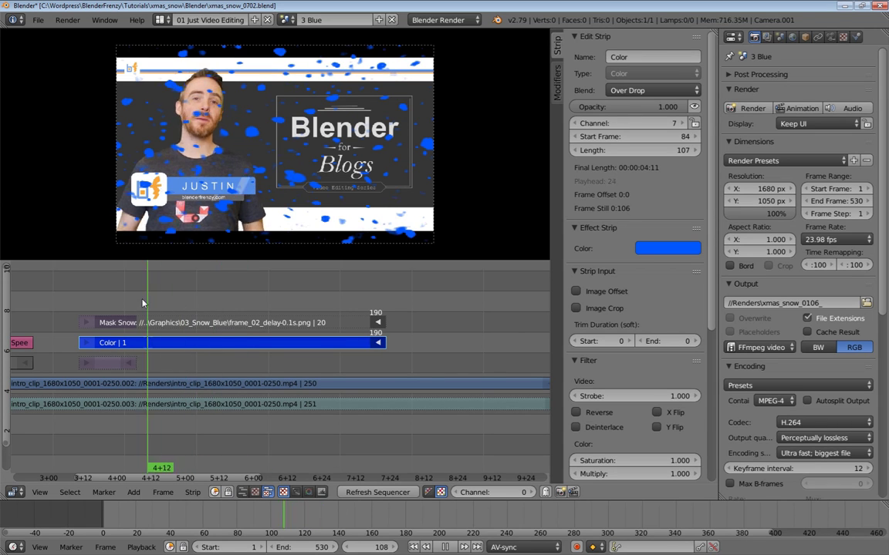
- Add a Speed Control effect strip to the Mask Snow strip
{"action": "right_click", "coordinate": [172, 324]}
{"action": "key", "text": "shift+a"}
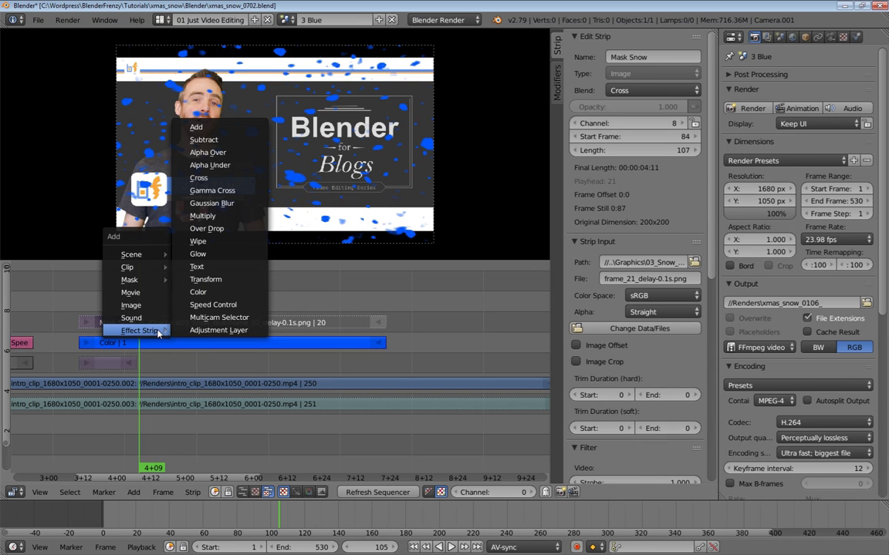
{"action": "left_click", "coordinate": [224, 353]}
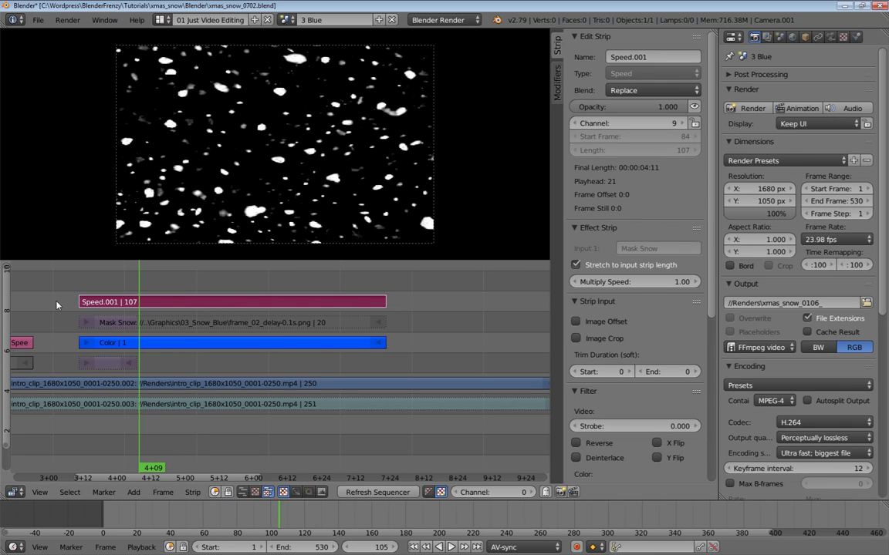
- Set the Speed.001 strip's blend mode to Add
{"action": "left_click", "coordinate": [665, 91]}
{"action": "left_click", "coordinate": [644, 225]}
{"action": "left_click", "coordinate": [639, 89]}
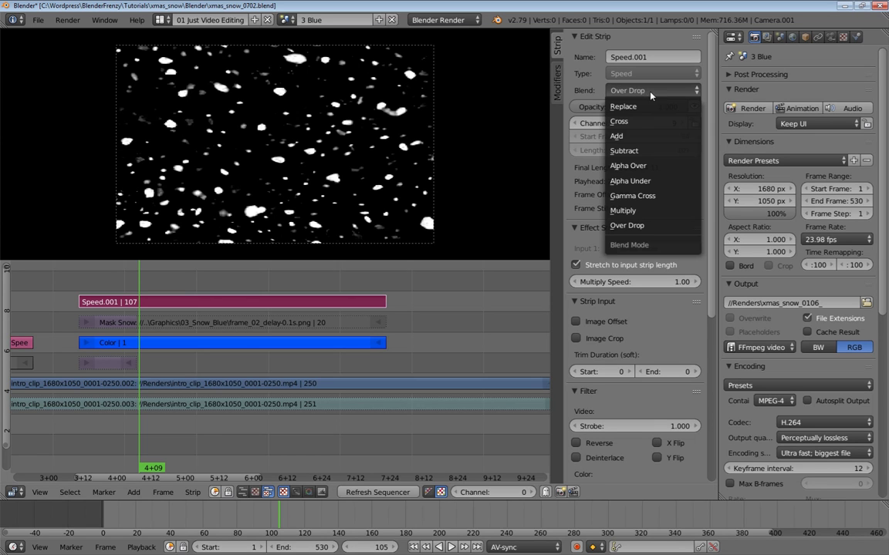
{"action": "left_click", "coordinate": [631, 137]}
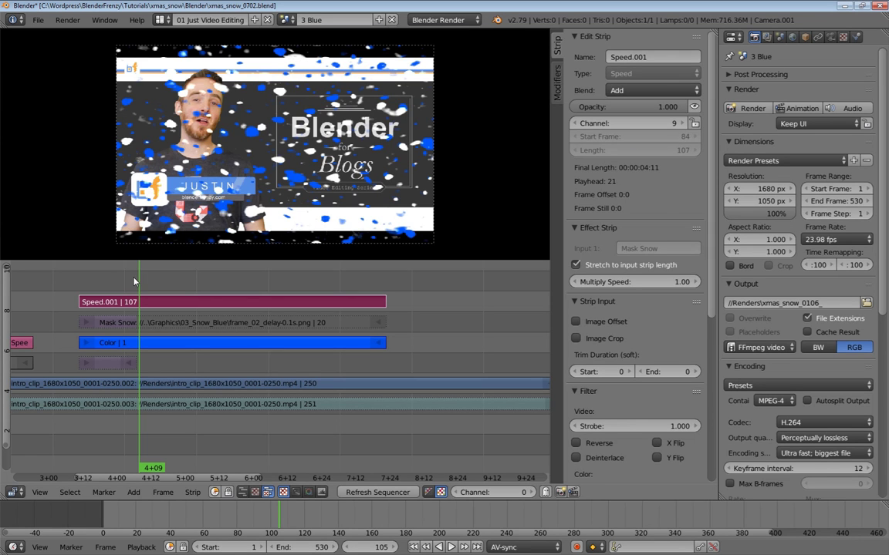
- Play and scrub the timeline to preview the snow over the intro
{"action": "left_click", "coordinate": [98, 282]}
{"action": "key", "text": "alt+a"}
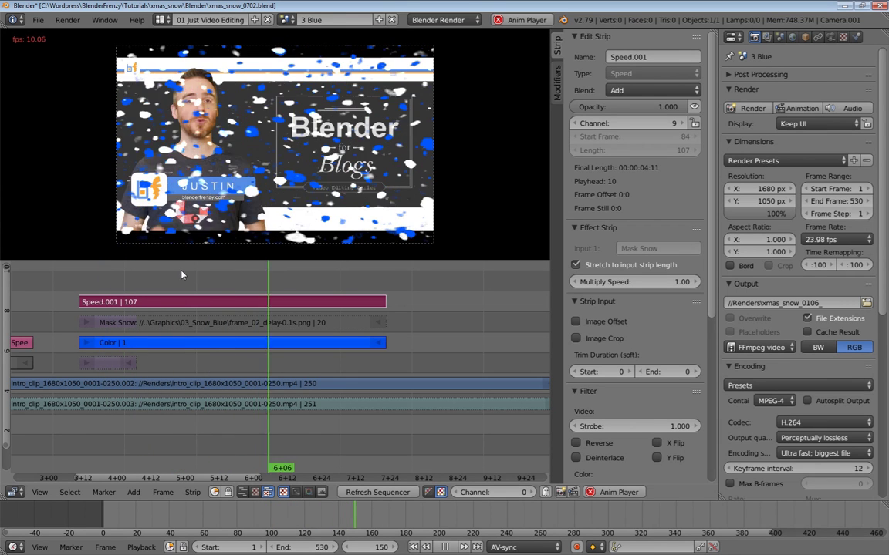
{"action": "key", "text": "Escape"}
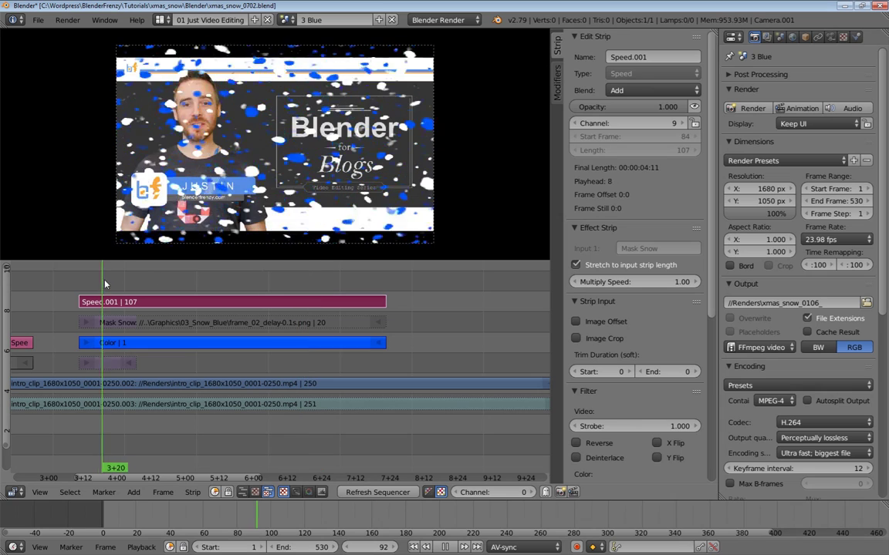
{"action": "mouse_move", "coordinate": [105, 284]}
{"action": "left_mouse_down"}
{"action": "mouse_move", "coordinate": [185, 282]}
{"action": "mouse_move", "coordinate": [117, 286]}
{"action": "left_mouse_up"}
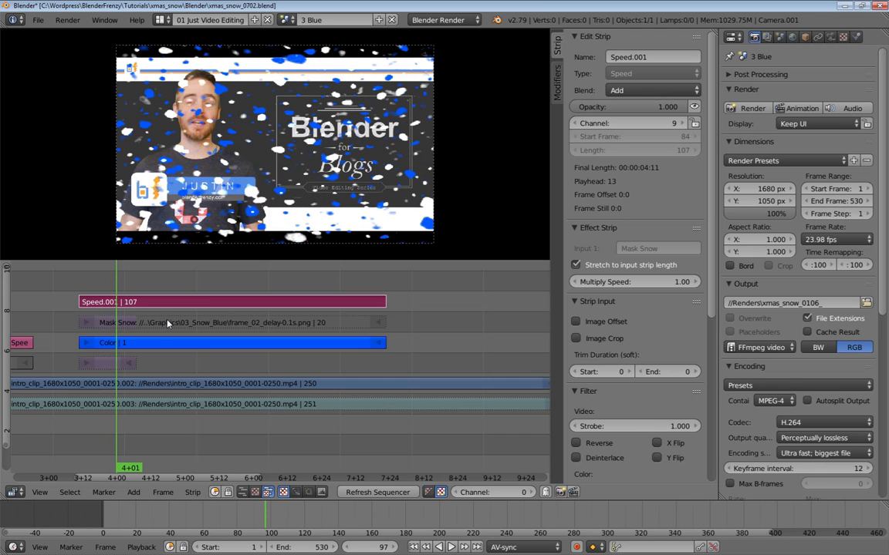
- Rename the Speed.001 strip to Mask Speed
{"action": "right_click", "coordinate": [133, 322]}
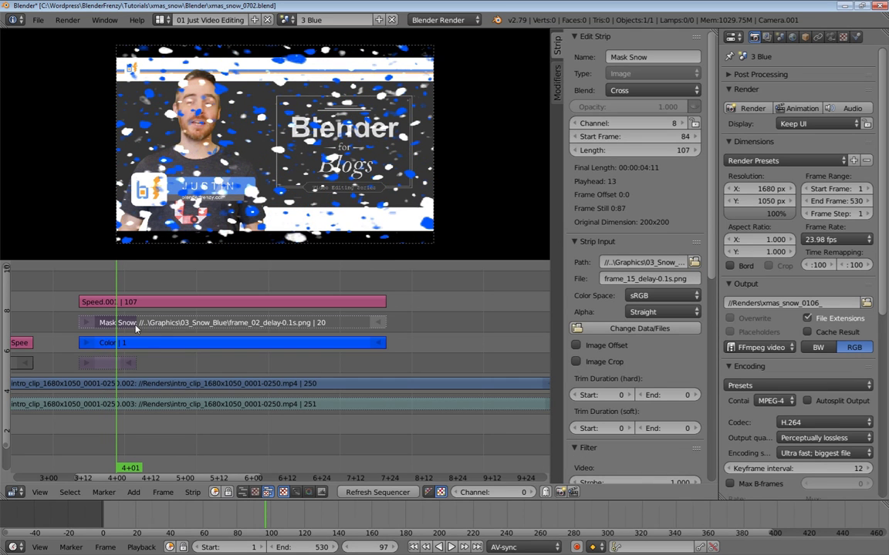
{"action": "right_click", "coordinate": [113, 303]}
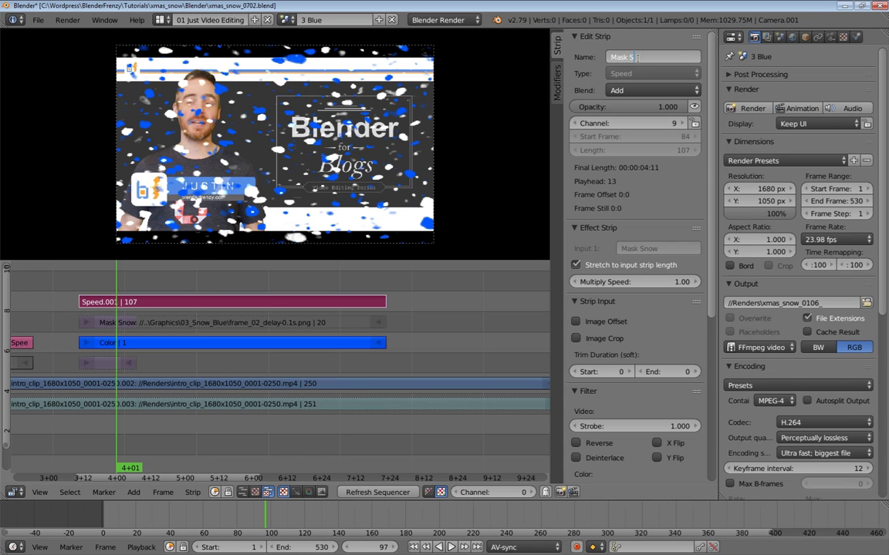
{"action": "key", "text": "Return"}
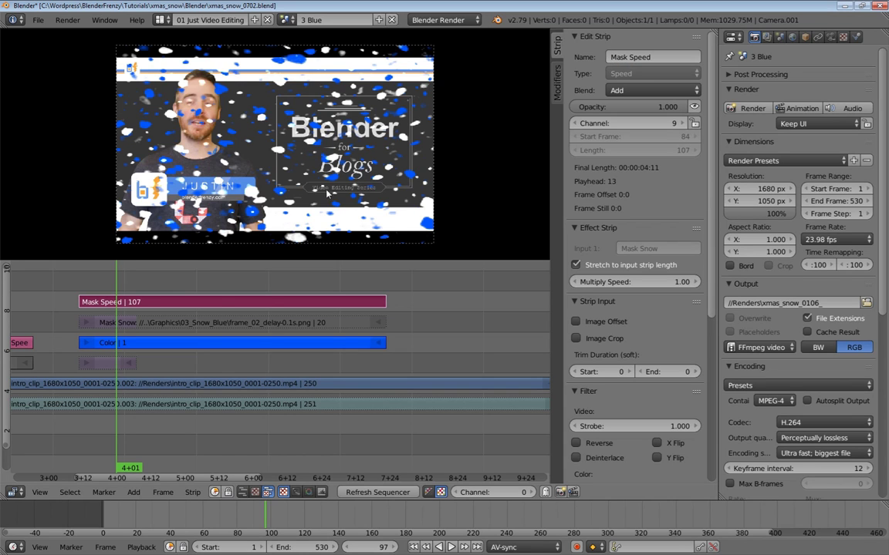
- Switch the Color strip's Mask modifier to use Mask Speed
{"action": "right_click", "coordinate": [213, 343]}
{"action": "scroll", "coordinate": [555, 264], "scroll_direction": "down", "scroll_amount": 7}
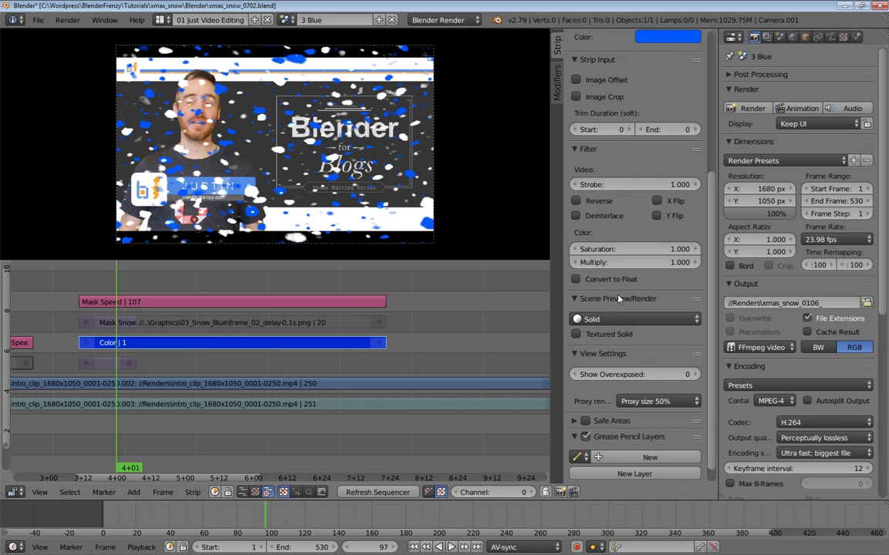
{"action": "scroll", "coordinate": [556, 265], "scroll_direction": "up", "scroll_amount": 4}
{"action": "scroll", "coordinate": [618, 239], "scroll_direction": "down", "scroll_amount": 10}
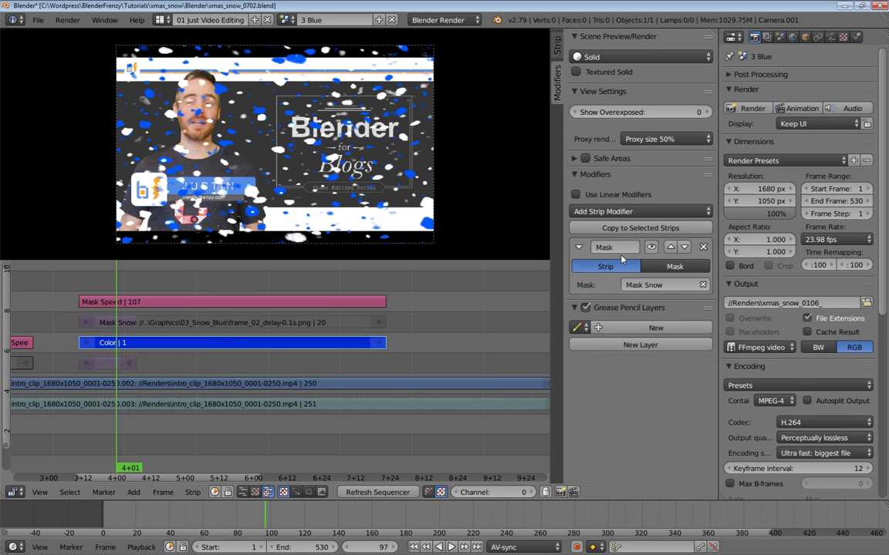
{"action": "left_click", "coordinate": [648, 284]}
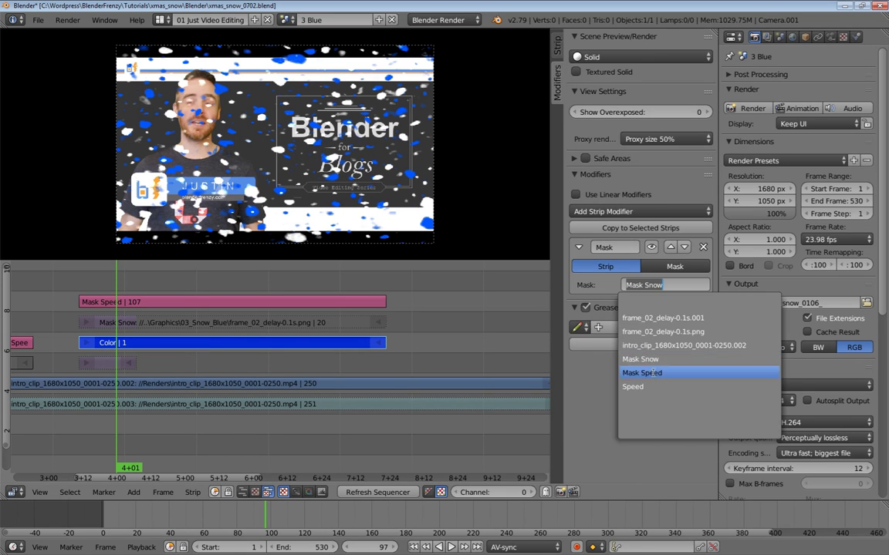
{"action": "left_click", "coordinate": [665, 373]}
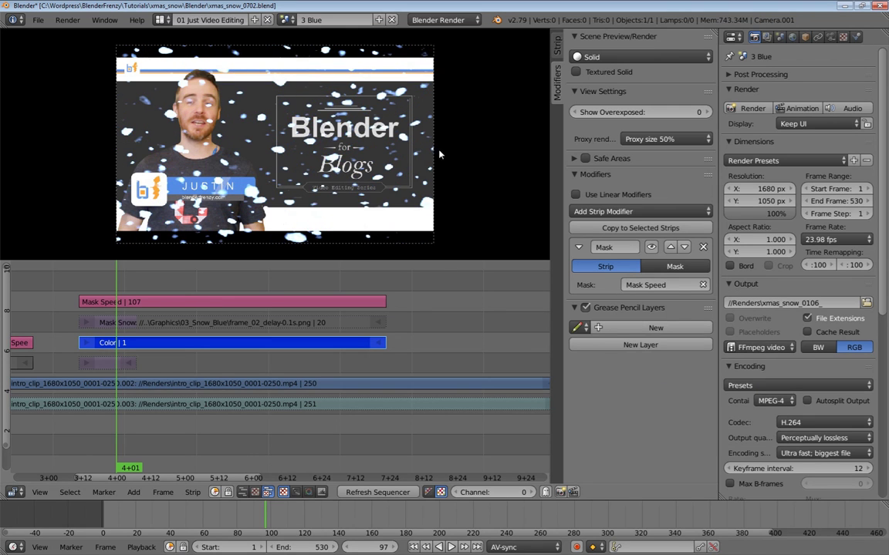
{"action": "scroll", "coordinate": [193, 127], "scroll_direction": "up", "scroll_amount": 1}
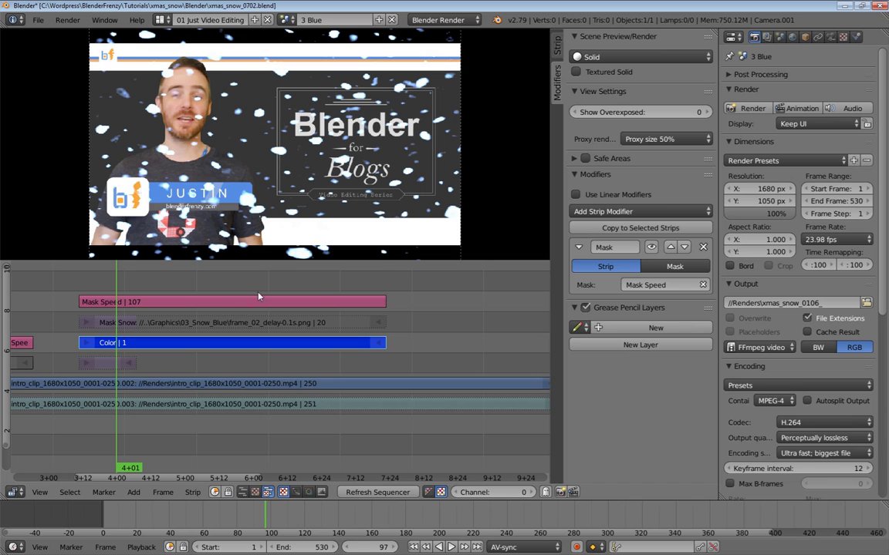
- Set the Mask Speed strip's blend mode to Cross
{"action": "right_click", "coordinate": [209, 306]}
{"action": "left_click", "coordinate": [557, 46]}
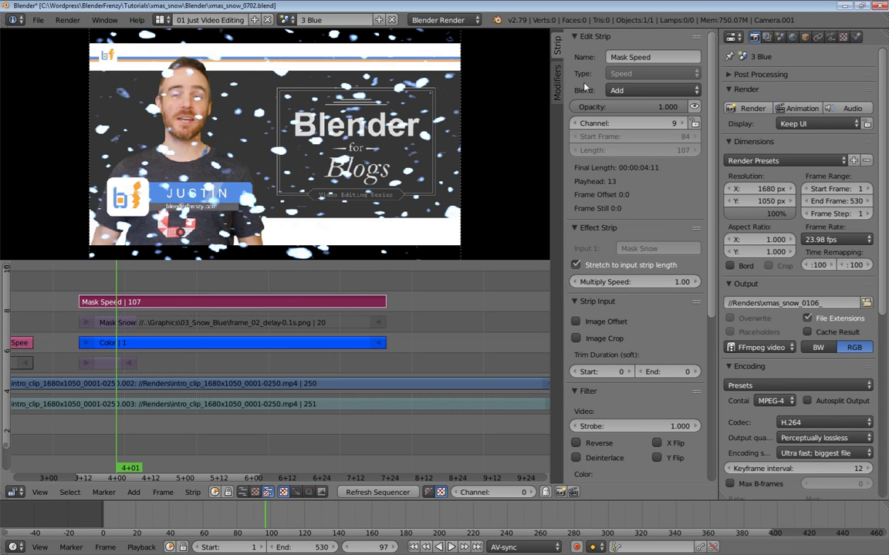
{"action": "left_click", "coordinate": [647, 91]}
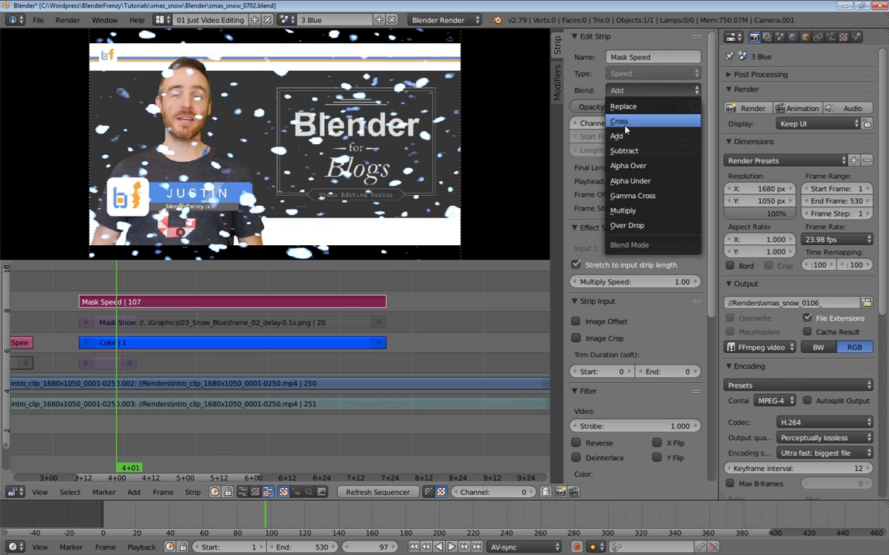
{"action": "left_click", "coordinate": [671, 120]}
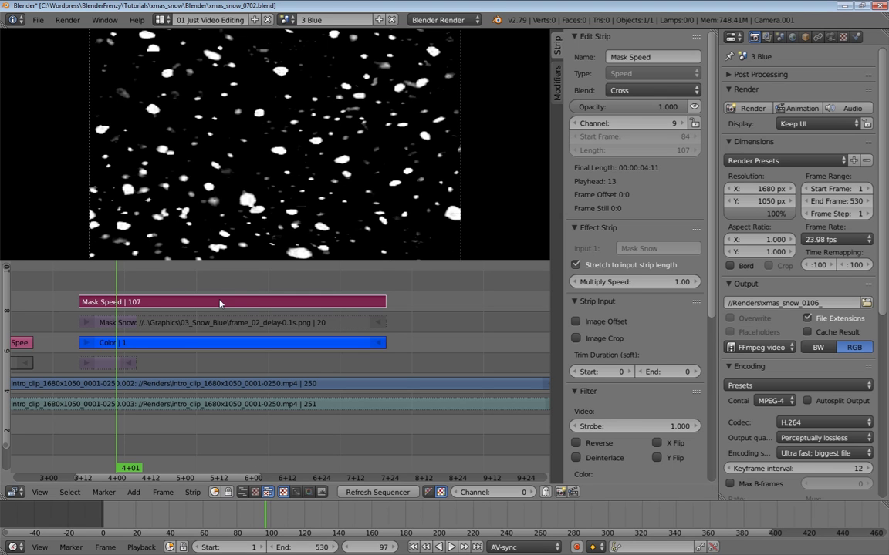
- Mute the Mask Speed strip and play back to review the blue snow
{"action": "key", "text": "h"}
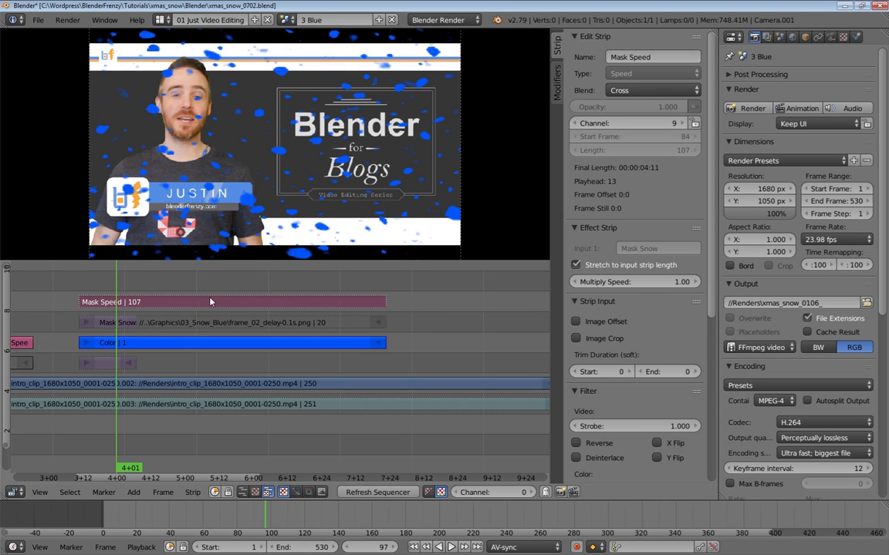
{"action": "key", "text": "alt+a"}
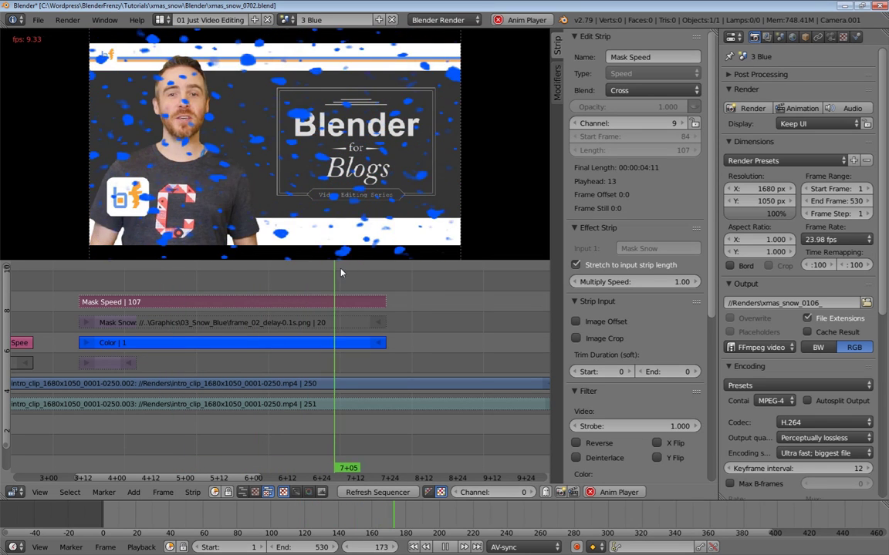
{"action": "left_click", "coordinate": [123, 286]}
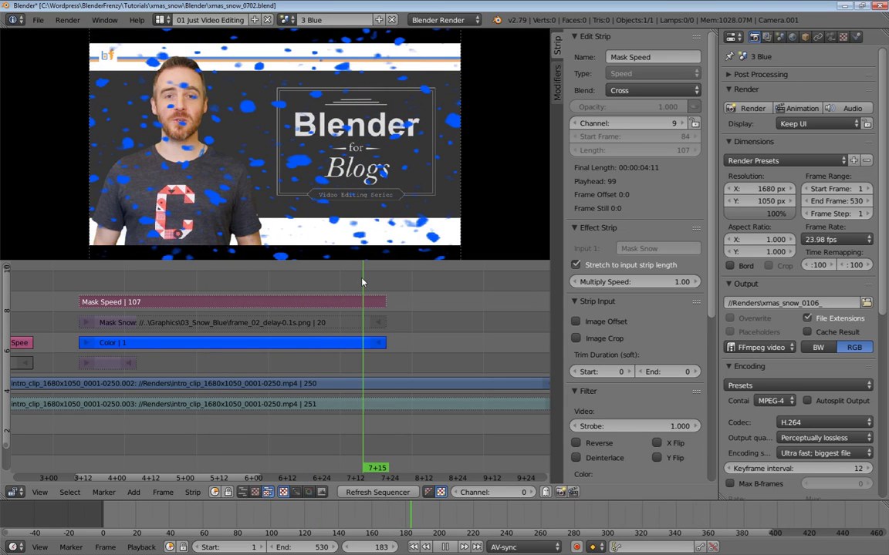
{"action": "left_click", "coordinate": [236, 272]}
{"action": "left_click_drag", "start_coordinate": [198, 278], "coordinate": [110, 286]}
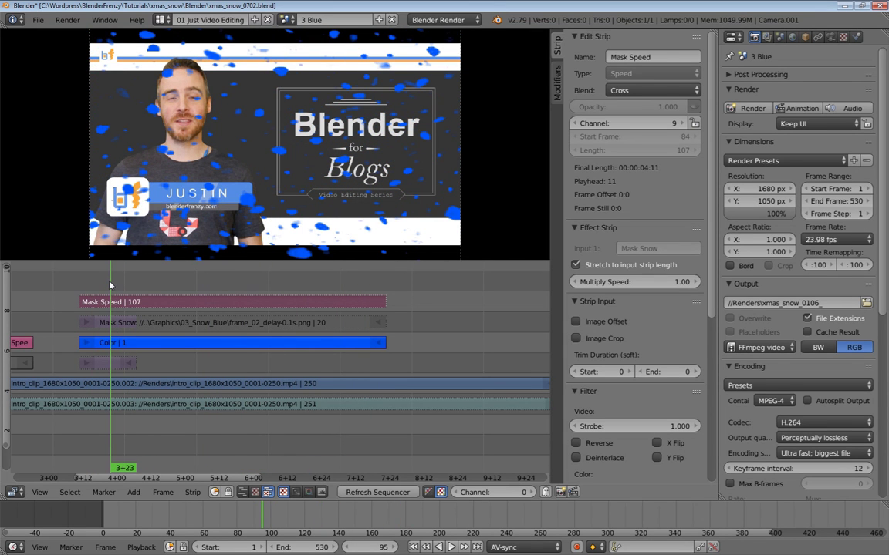
- Set the playback range to frames 84–191 and play it as a loop
{"action": "key", "text": "Page_Down"}
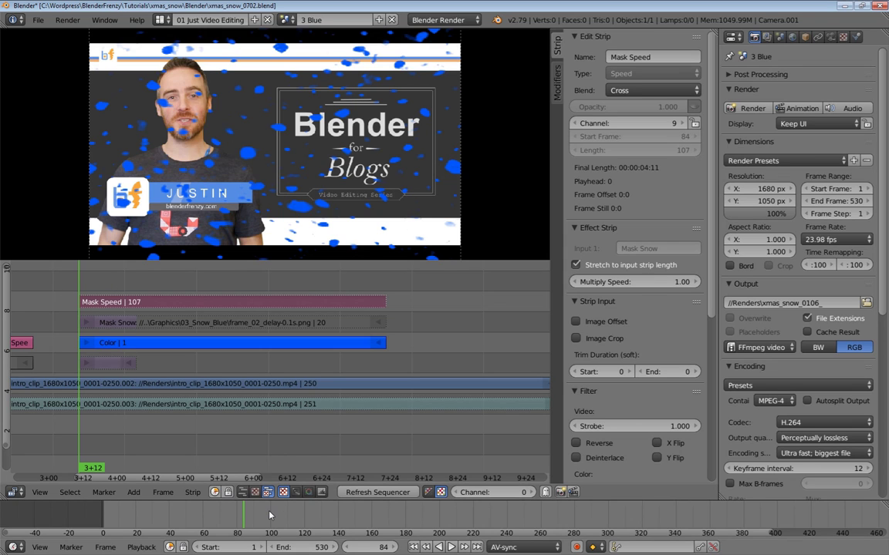
{"action": "key", "text": "s"}
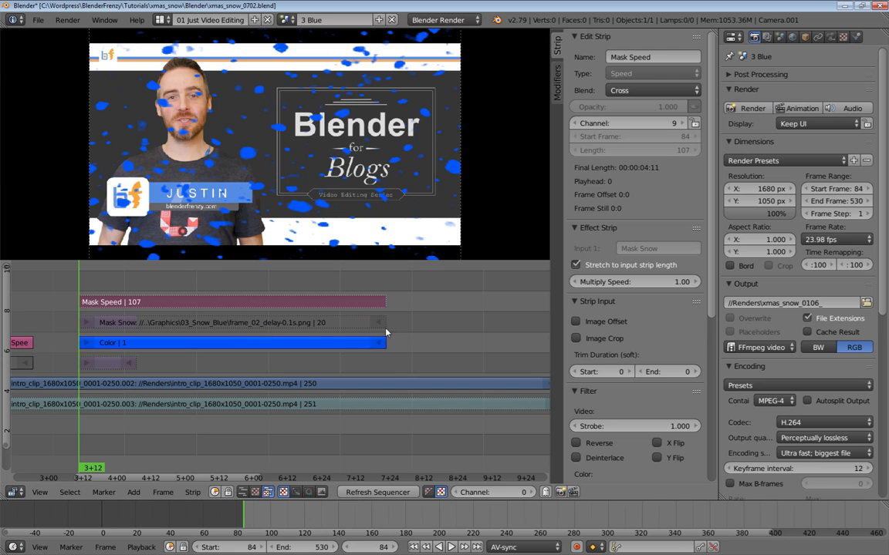
{"action": "key", "text": "Page_Up"}
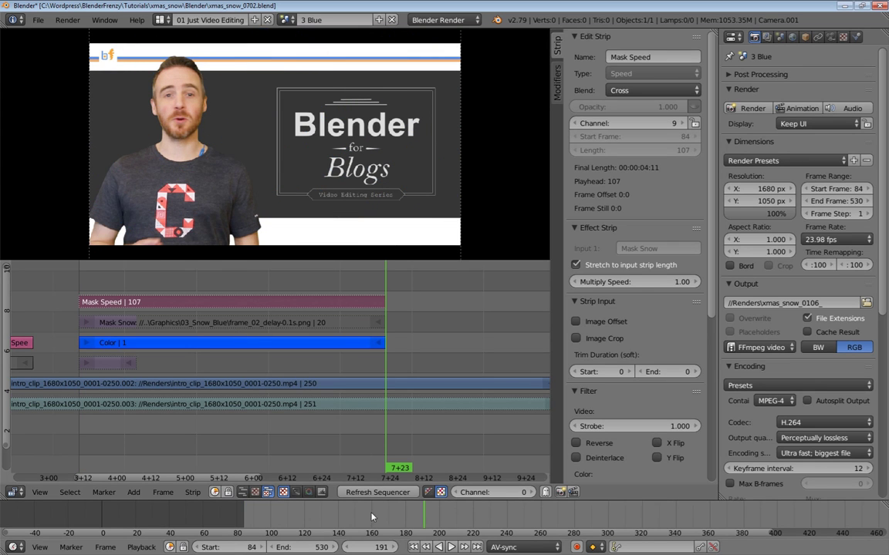
{"action": "key", "text": "e"}
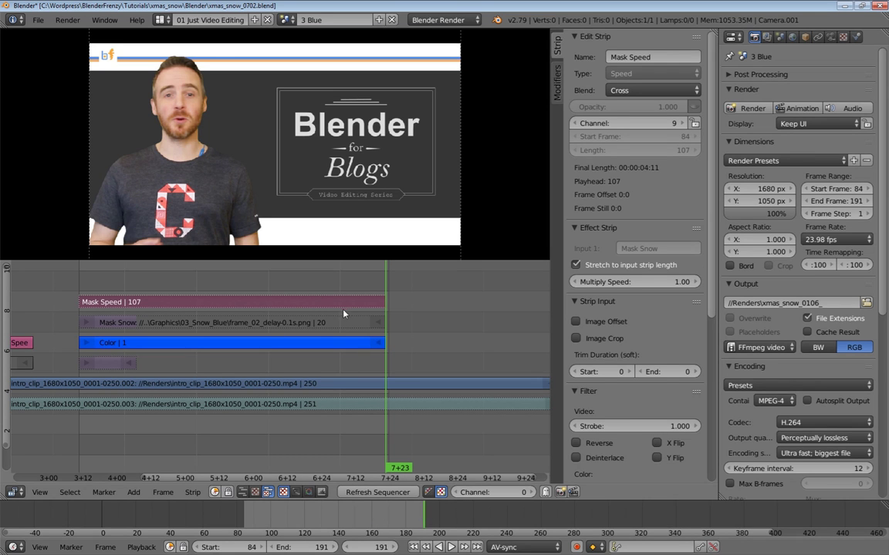
{"action": "key", "text": "alt+a"}
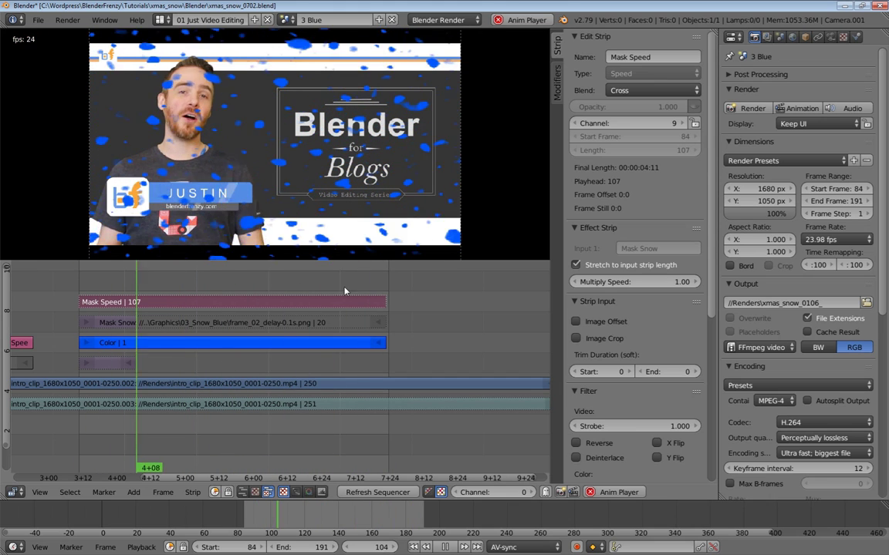
- Drag the Color strip's colour wheel from deep blue toward light cyan
{"action": "right_click", "coordinate": [317, 342]}
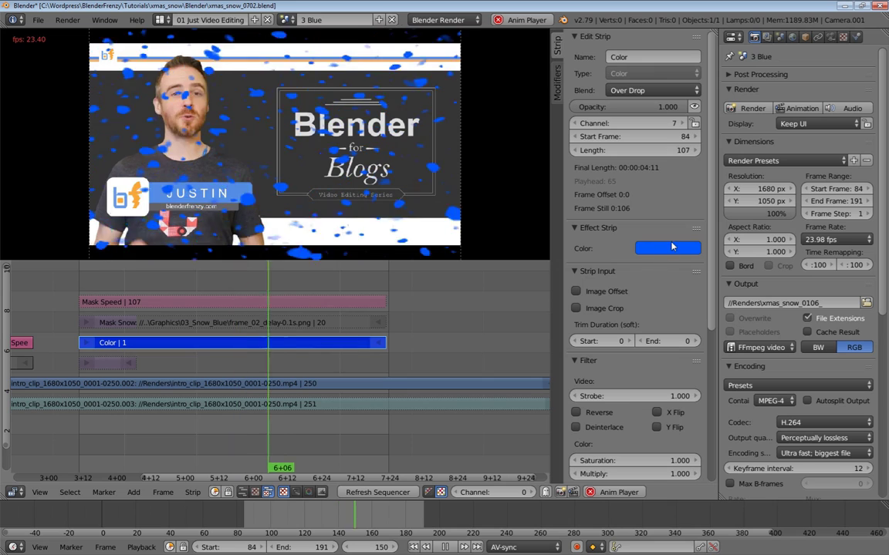
{"action": "left_click", "coordinate": [669, 249]}
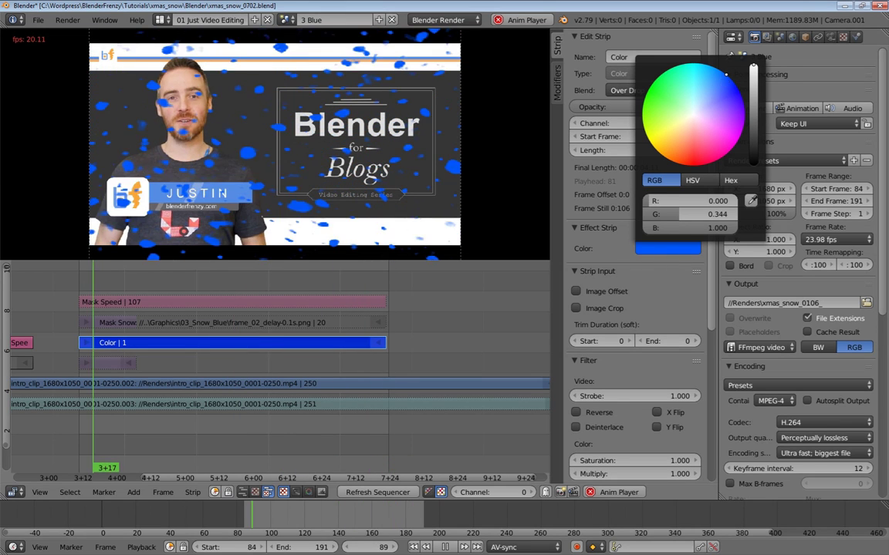
{"action": "left_click", "coordinate": [710, 68]}
{"action": "left_click_drag", "start_coordinate": [711, 67], "coordinate": [696, 91]}
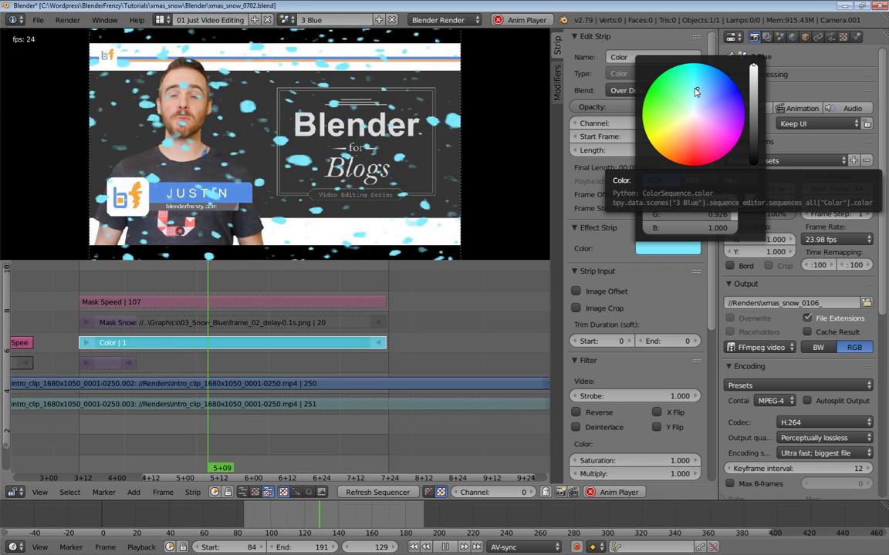